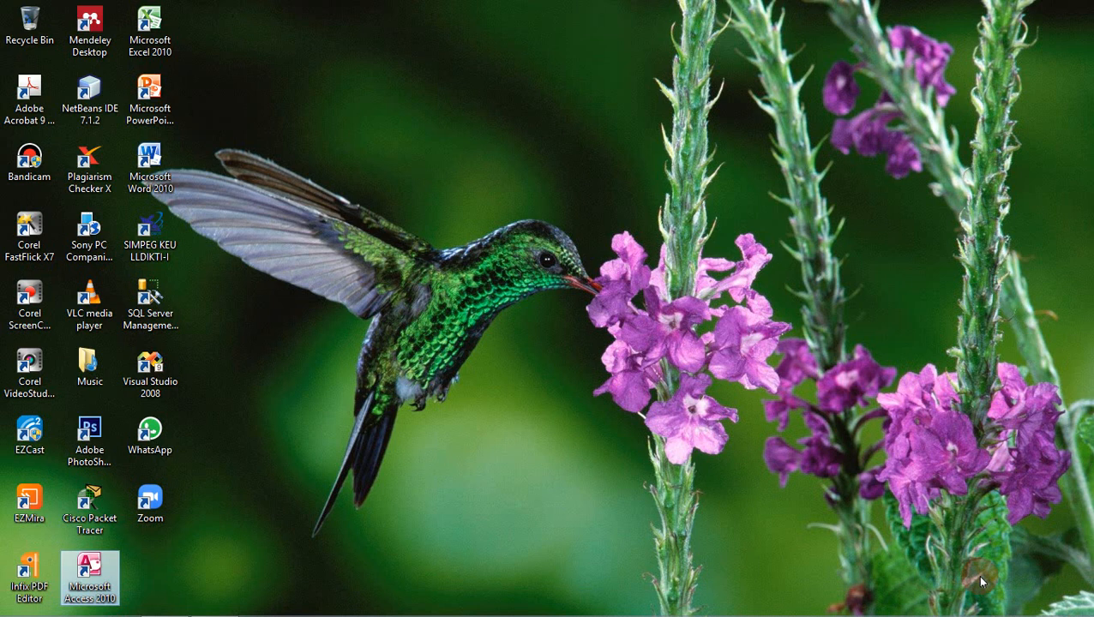
Switch to the Pertemuan-6 PDF in Adobe Acrobat and review the SQL introduction through the Stok table example on page 2
mouse_move(791, 614)
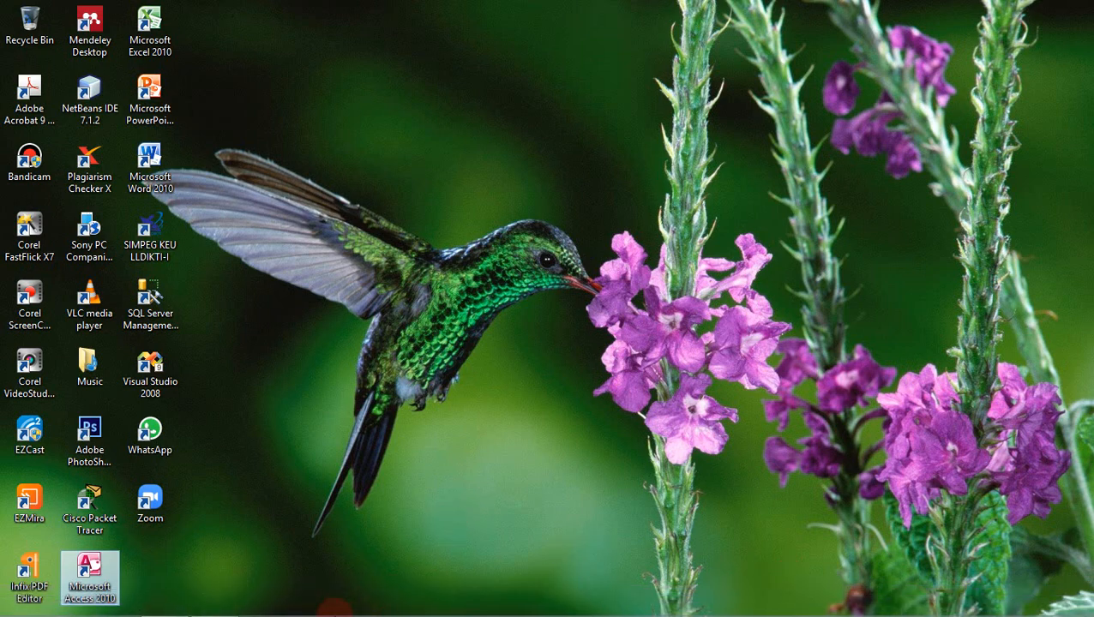
click(214, 600)
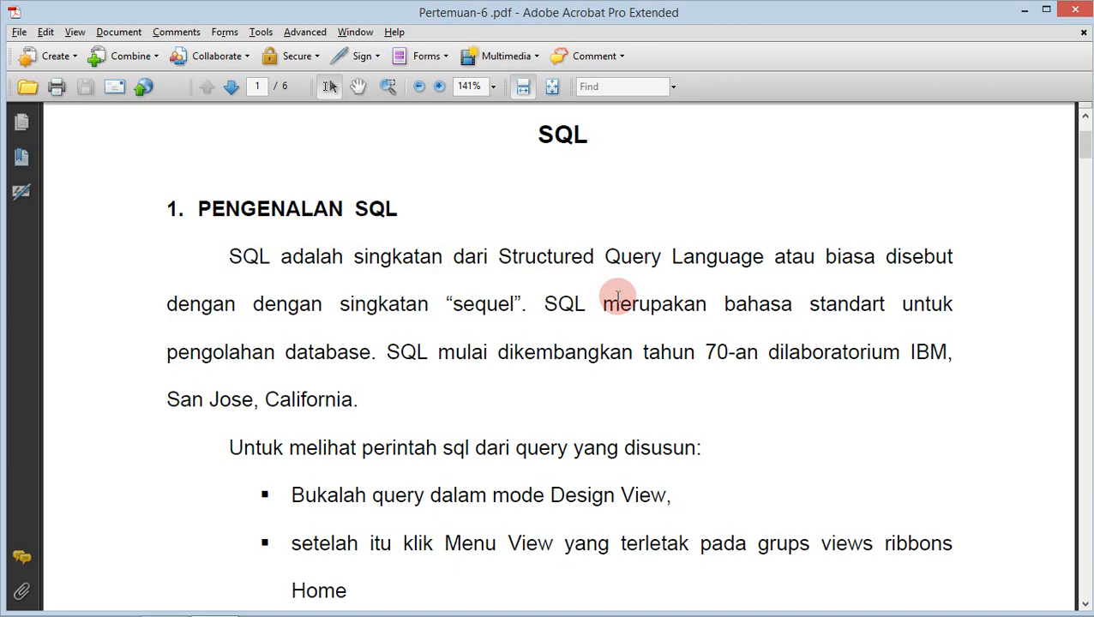
scroll(617, 298, down, 10)
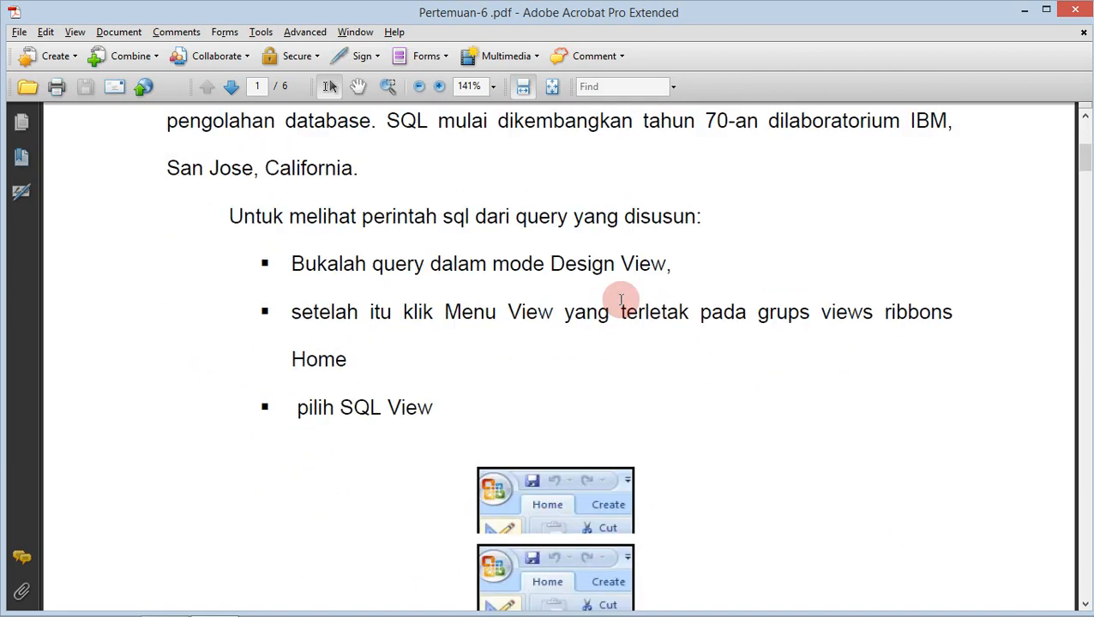
scroll(619, 299, down, 10)
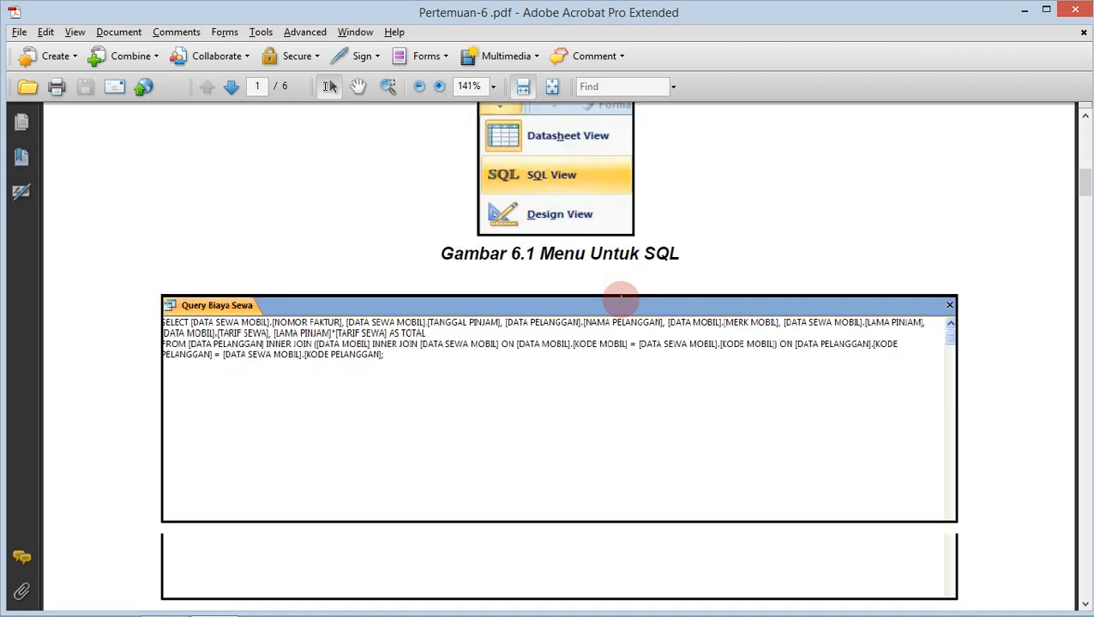
scroll(620, 299, down, 8)
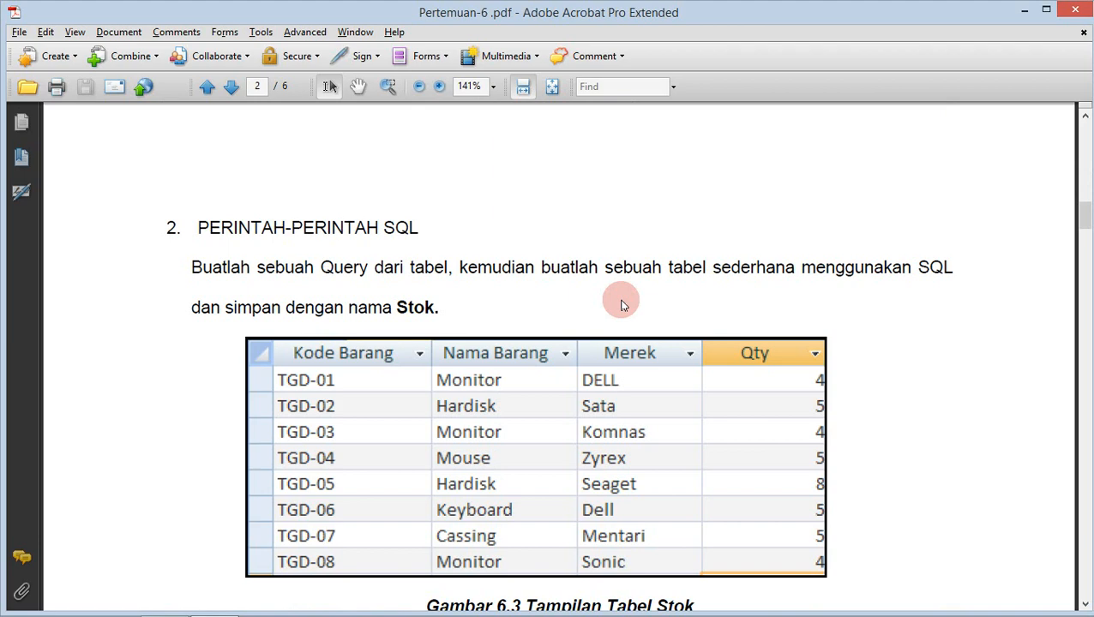
scroll(623, 307, down, 2)
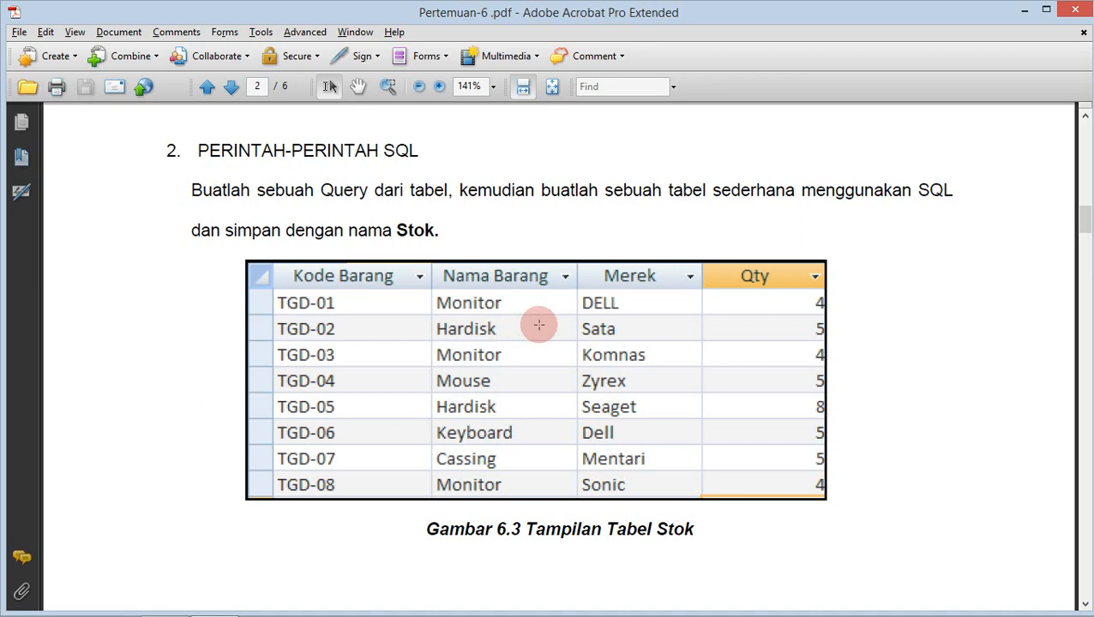
Leave the PDF, launch Microsoft Access 2010 and name the new blank database DbPenjualan
key(super+d)
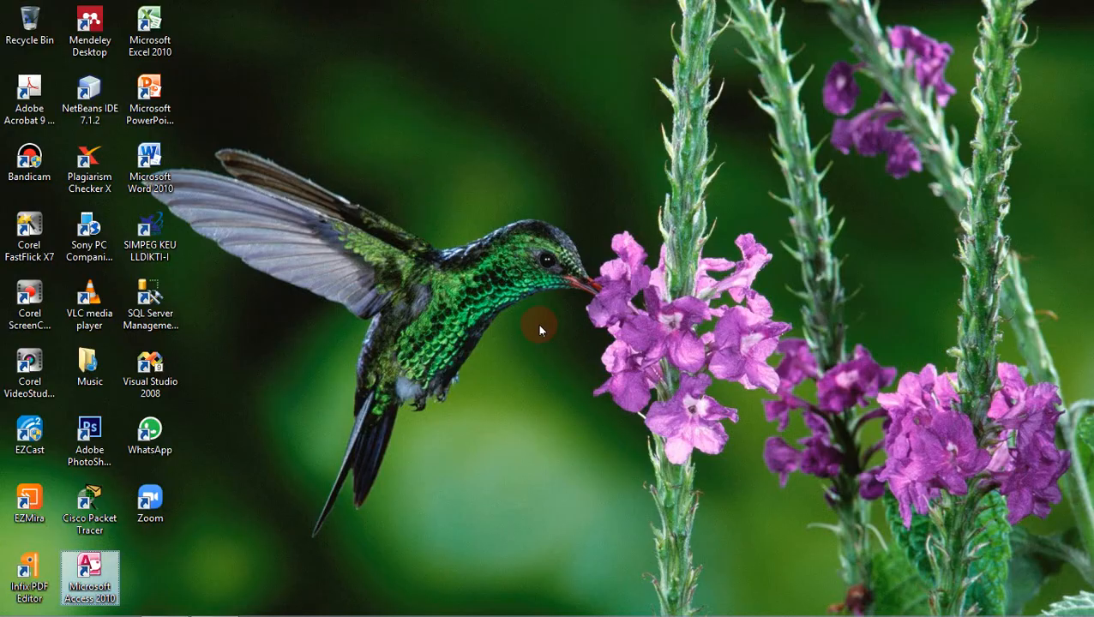
double_click(105, 569)
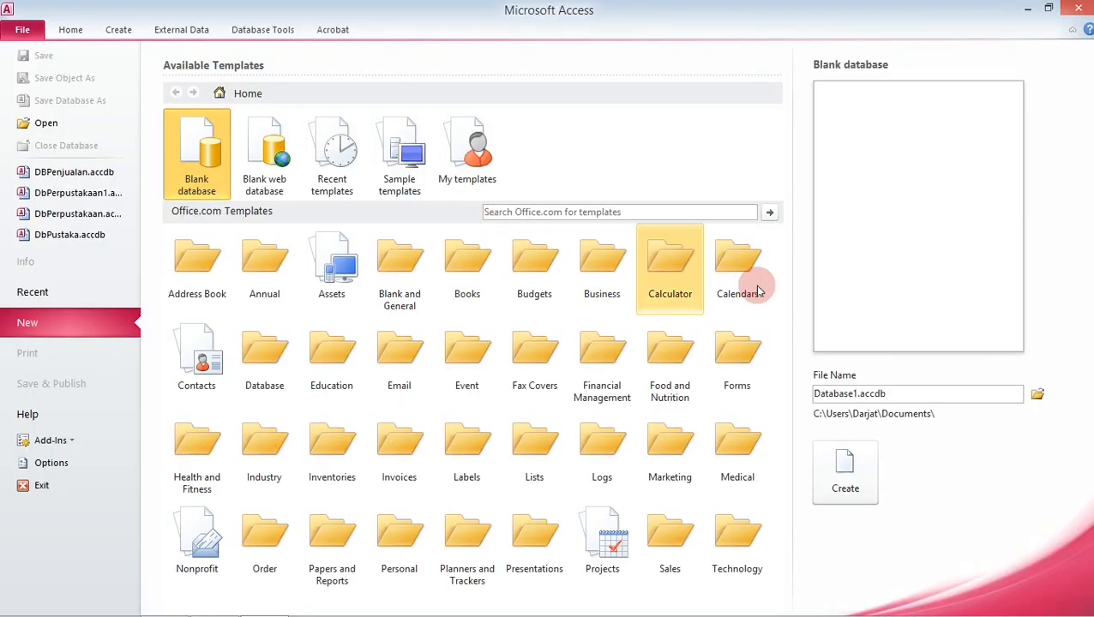
double_click(907, 394)
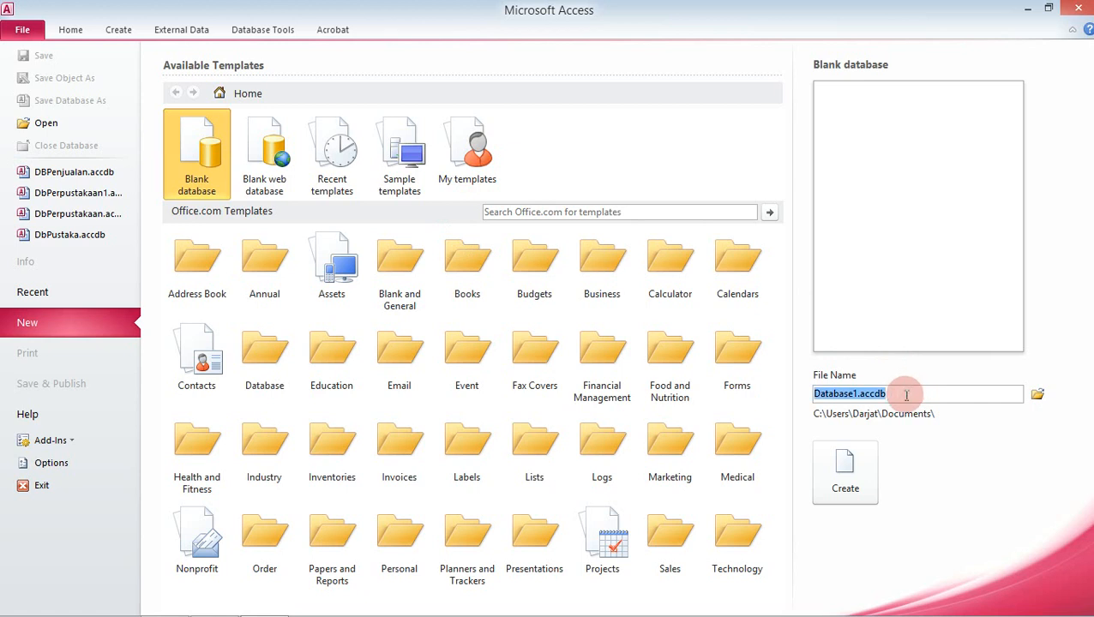
text(Db)
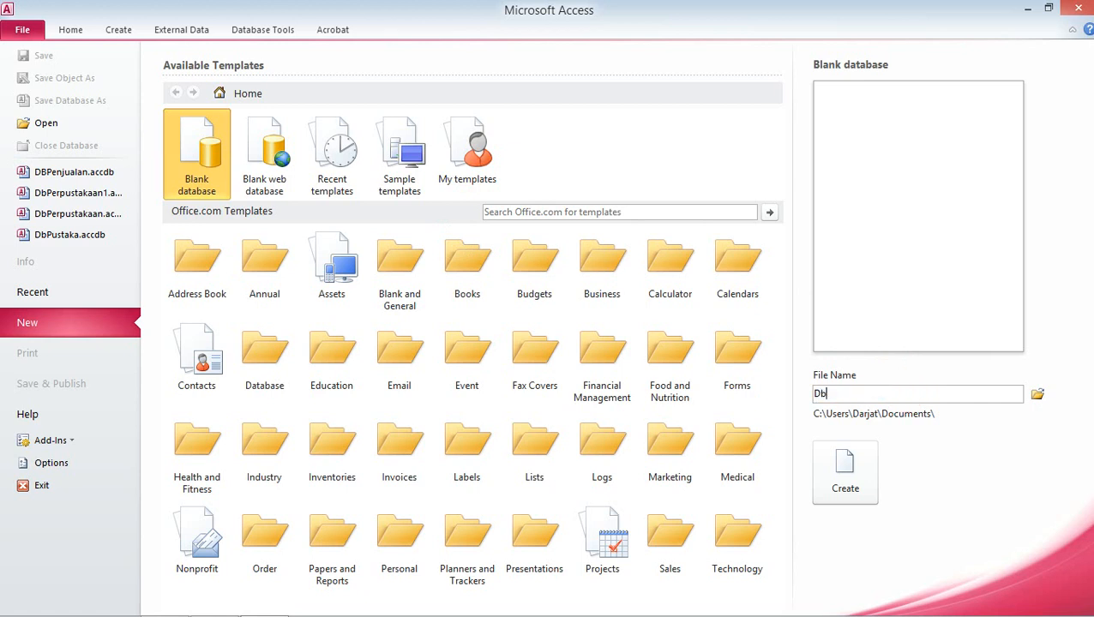
text(Penjualaan)
key(BackSpace)
key(BackSpace)
text(n)
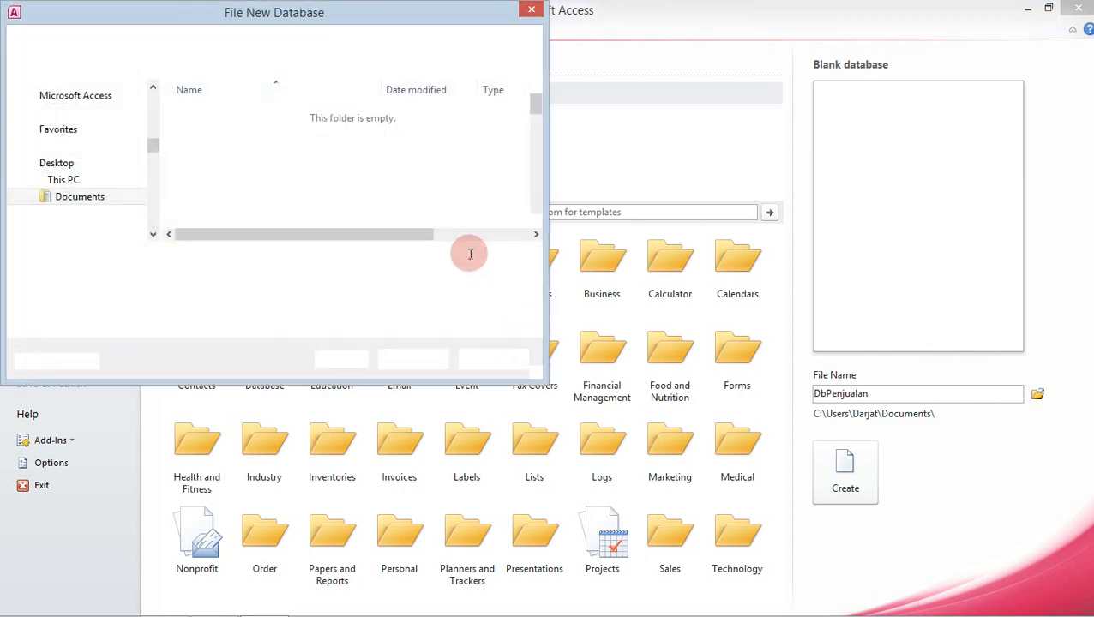
Browse the database's save location to the Daftar Nilai\Download folder on drive D
drag(152, 146, 140, 215)
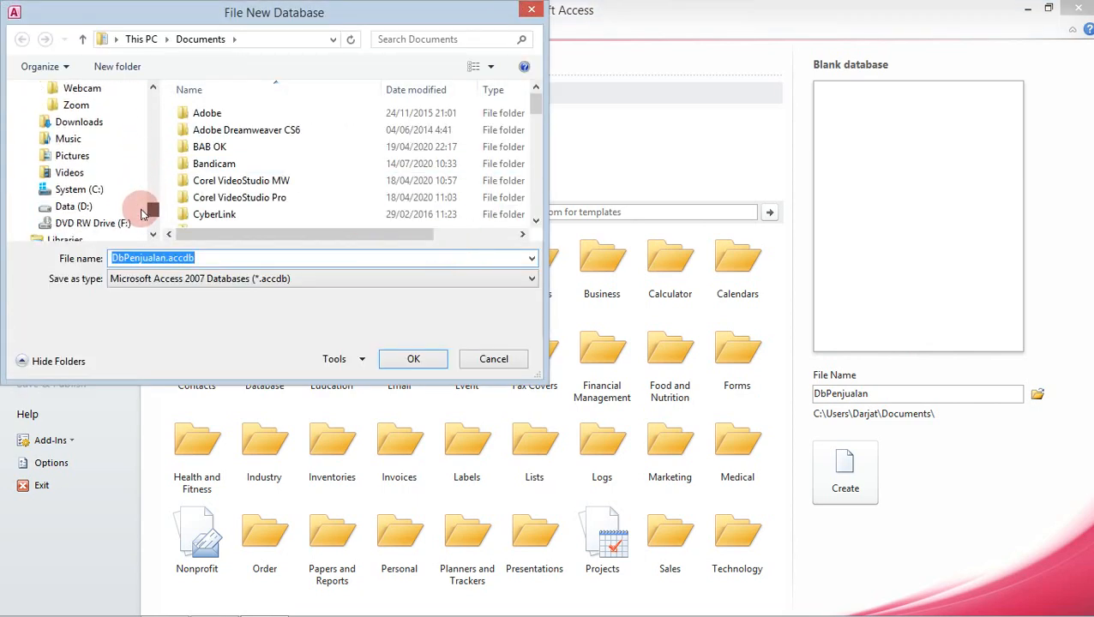
click(72, 205)
click(231, 130)
scroll(233, 146, down, 7)
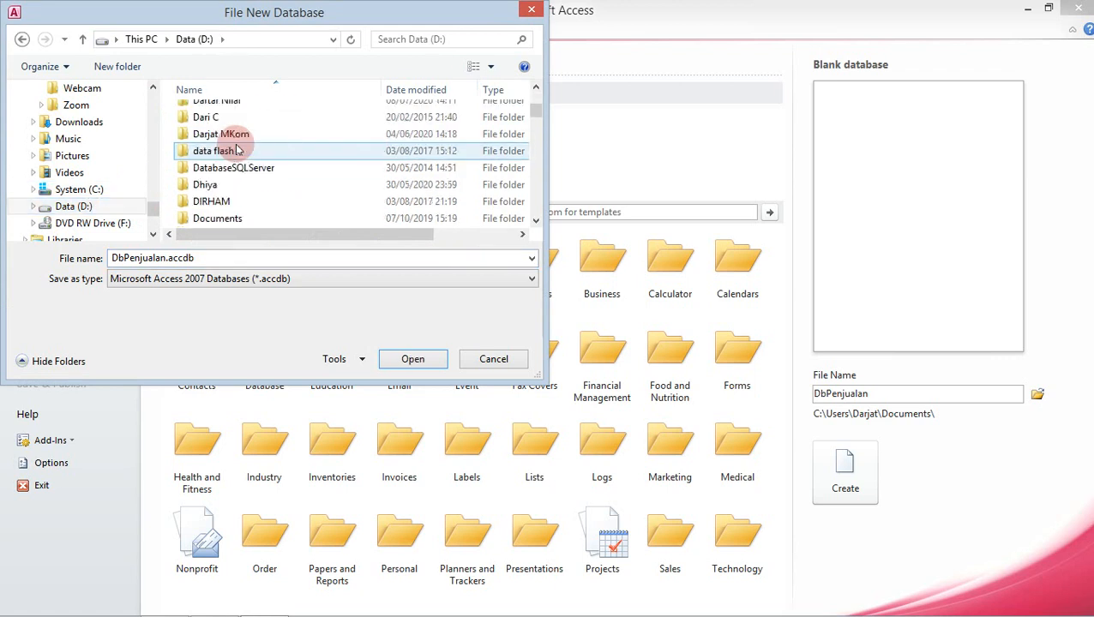
scroll(238, 163, up, 2)
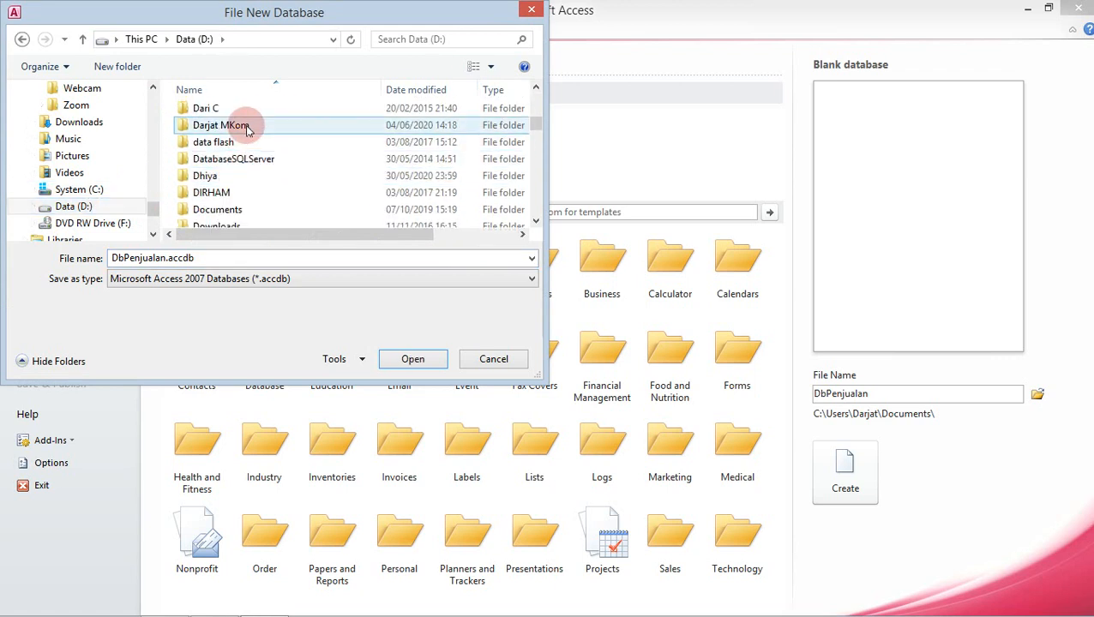
scroll(243, 127, up, 5)
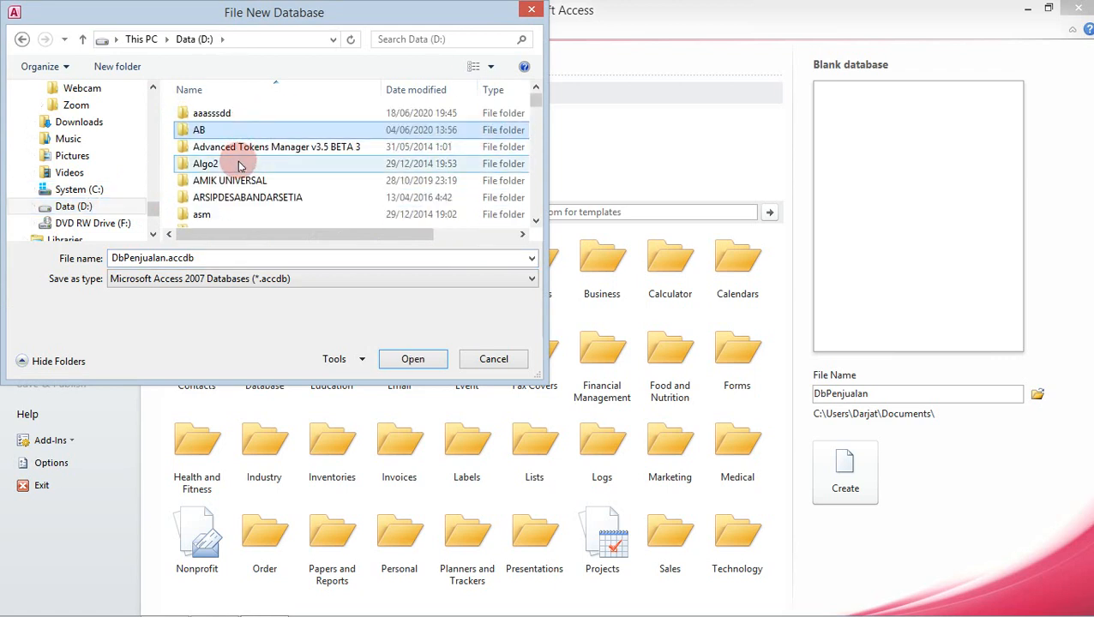
scroll(240, 166, down, 5)
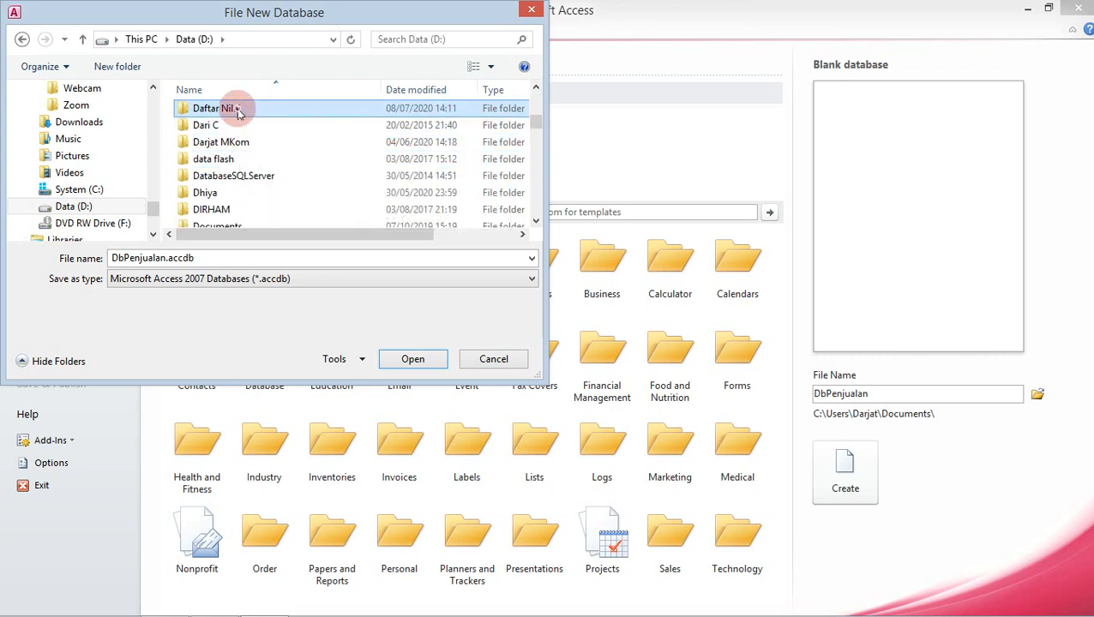
double_click(239, 112)
double_click(240, 114)
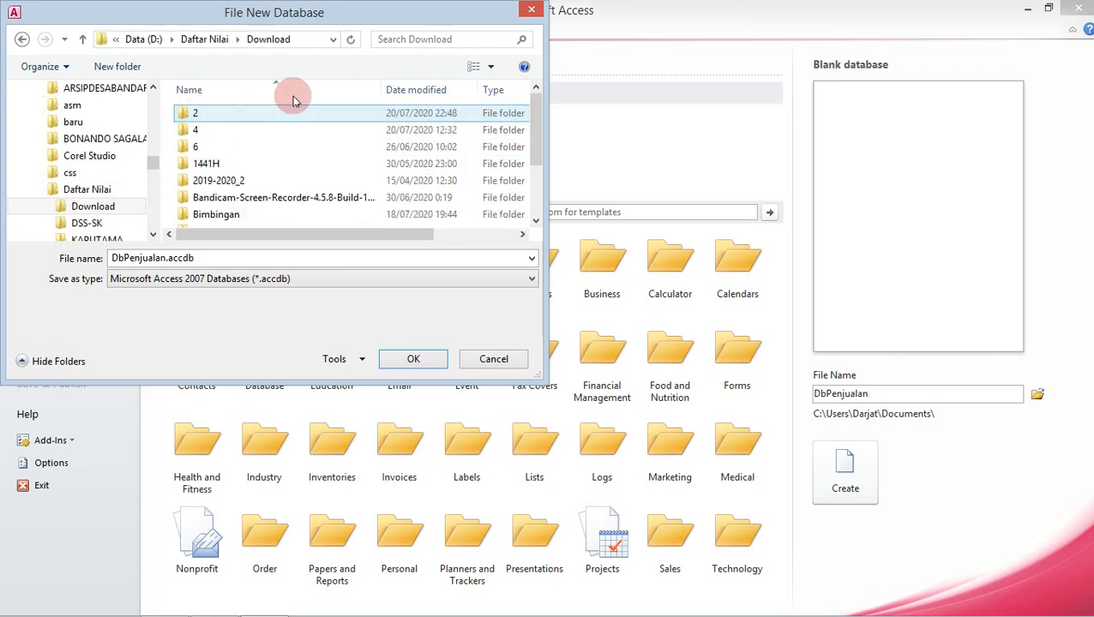
Choose subfolder 2 as the save location and create the blank database
click(198, 115)
click(198, 116)
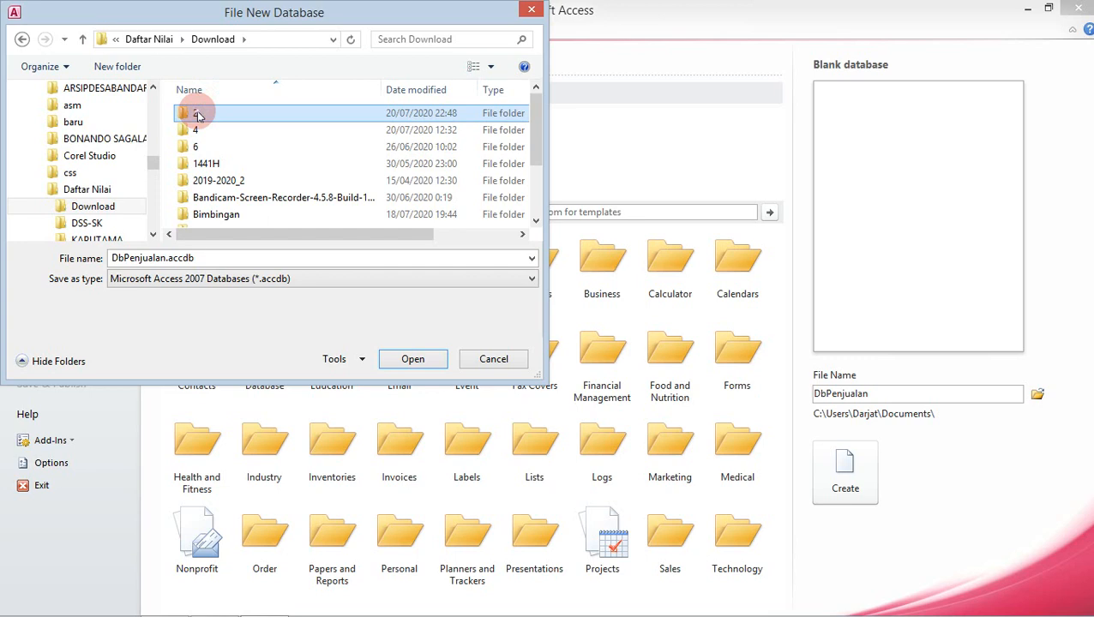
double_click(198, 116)
click(419, 359)
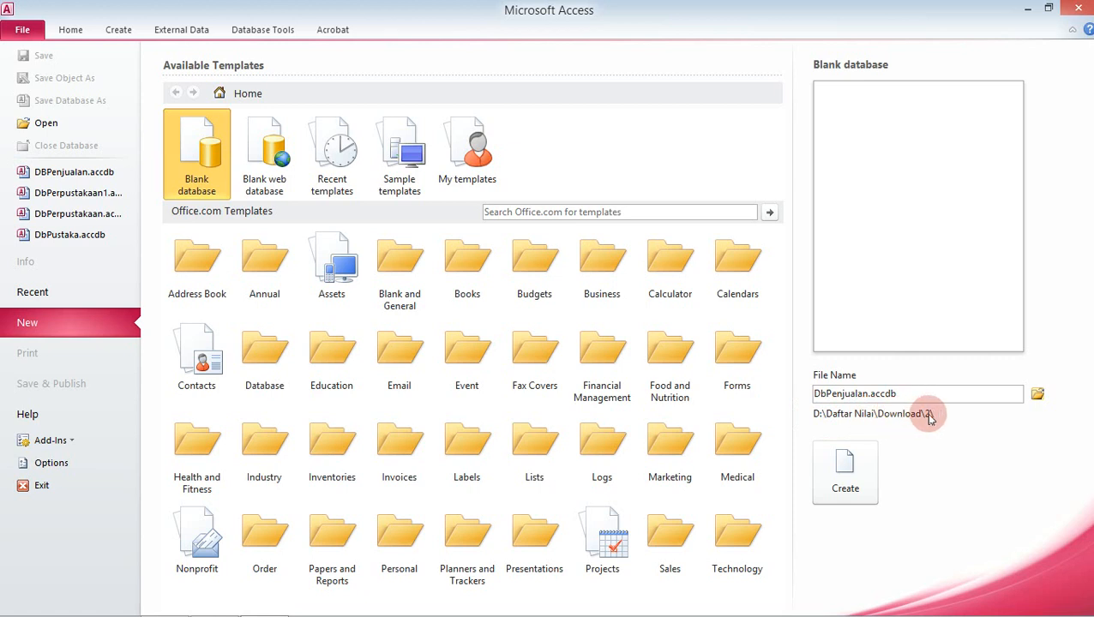
click(845, 458)
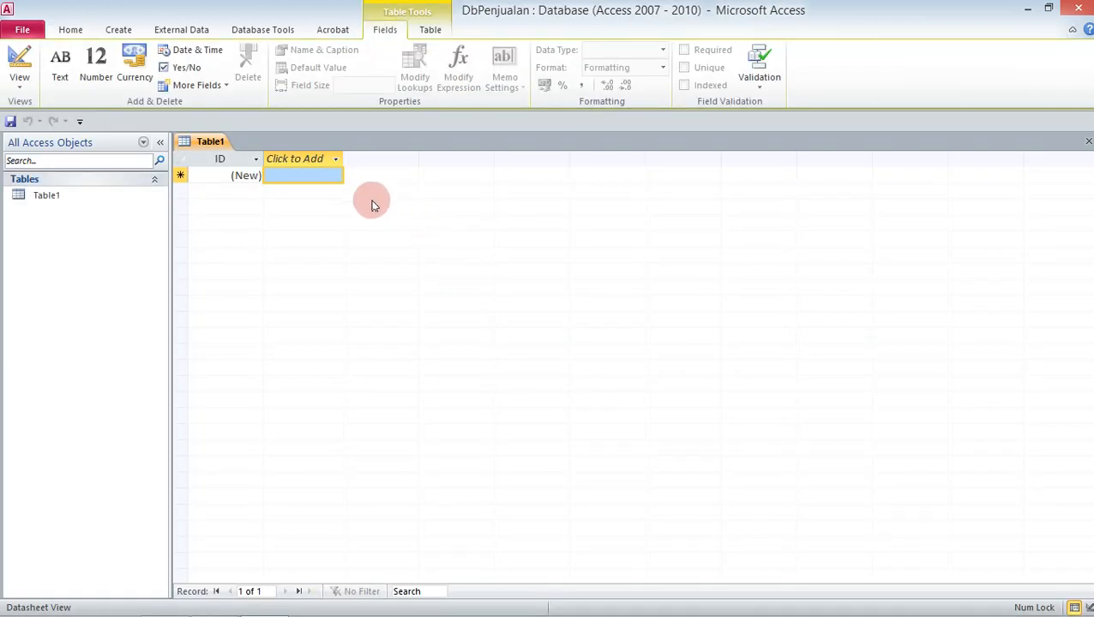
Switch the new table to Design View, saving it under the name TbStok1
right_click(209, 142)
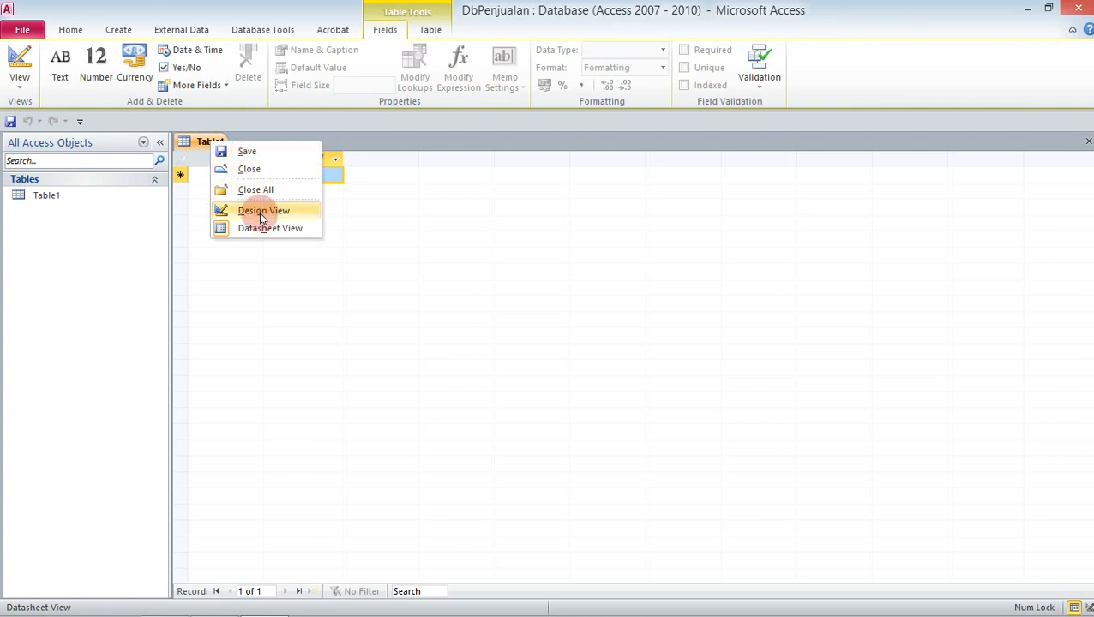
click(388, 244)
click(26, 88)
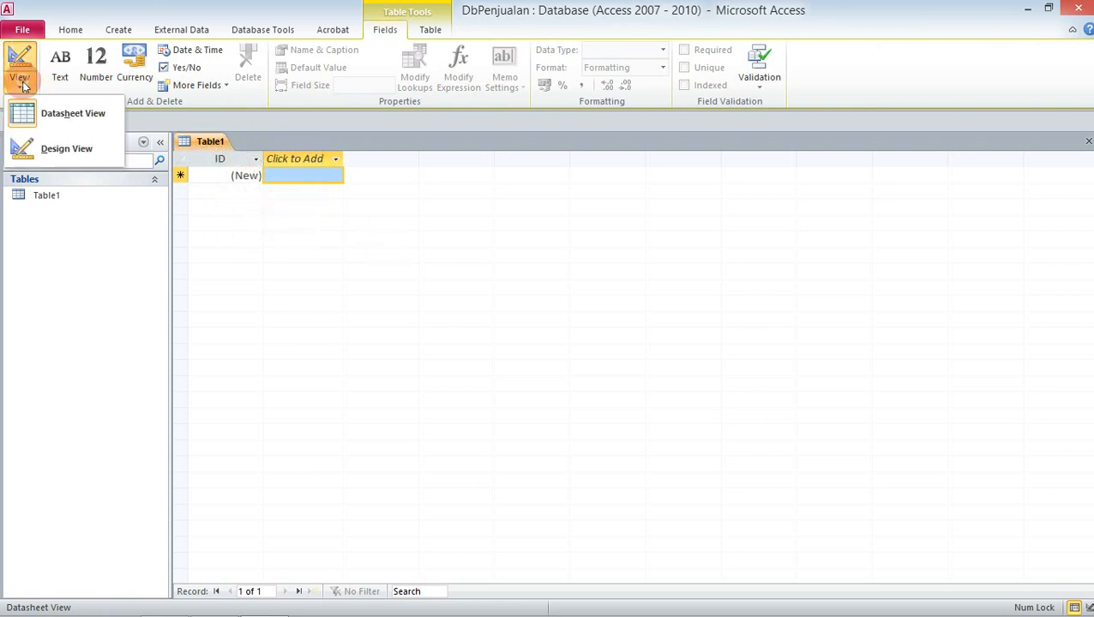
click(90, 150)
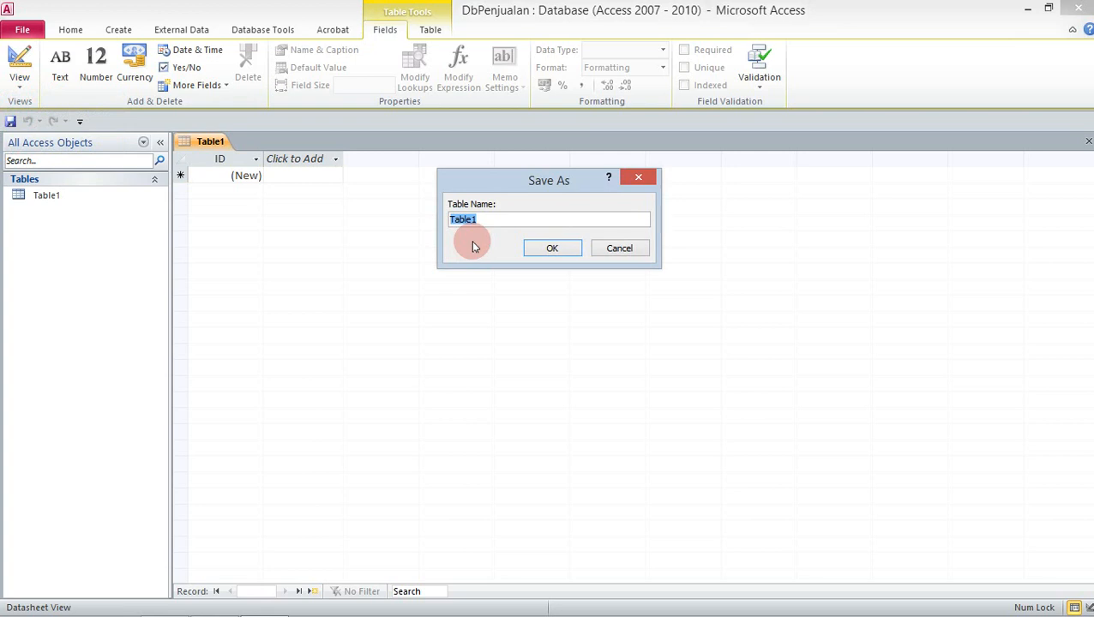
text(Tb)
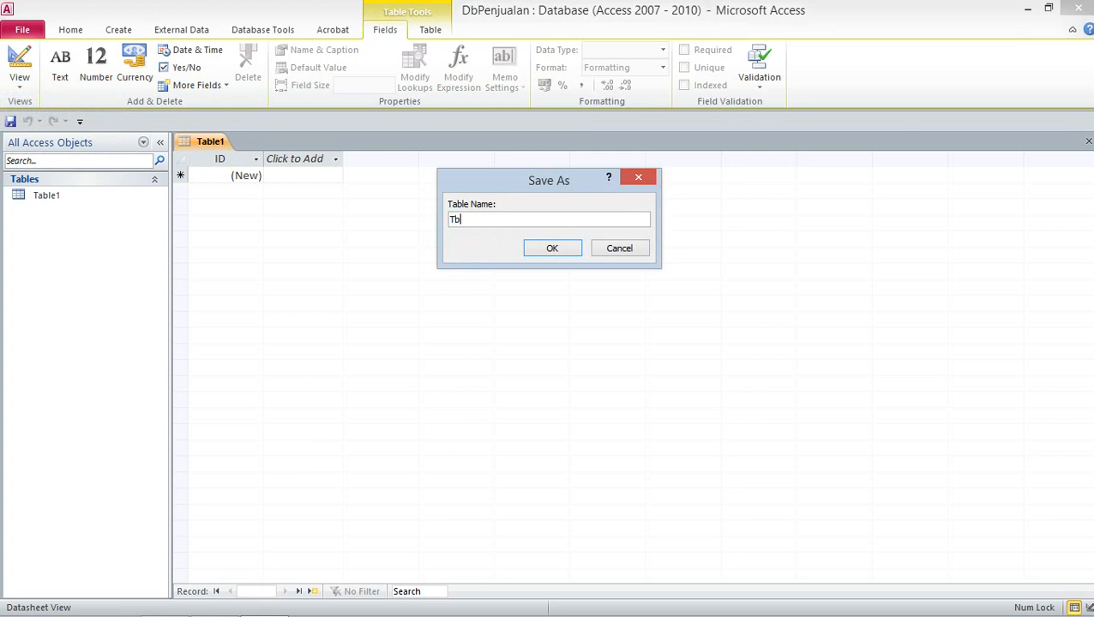
text(Stok)
click(528, 241)
text(1)
click(553, 249)
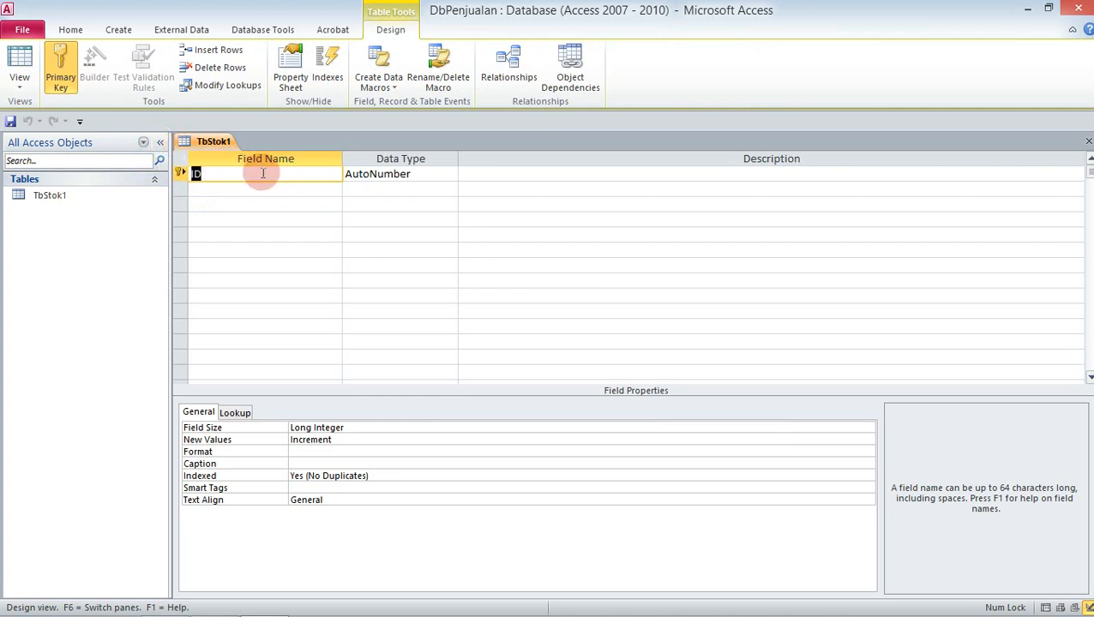
Rename the ID primary key field to Kd_Brg, with data type Text and field size 5
text(Kd_Brg)
key(Tab)
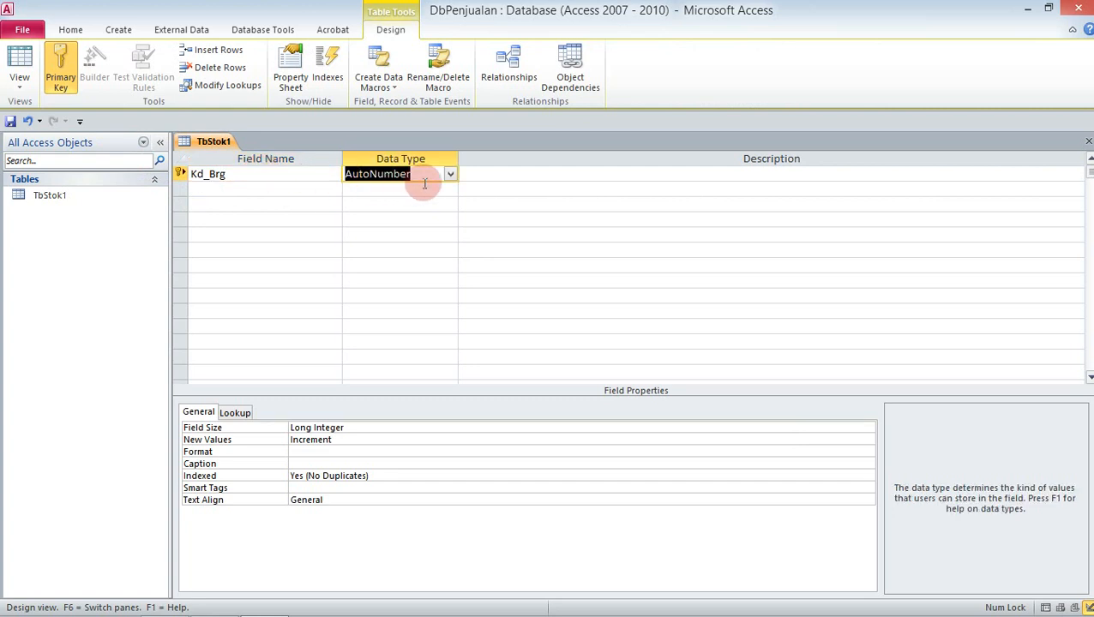
text(text)
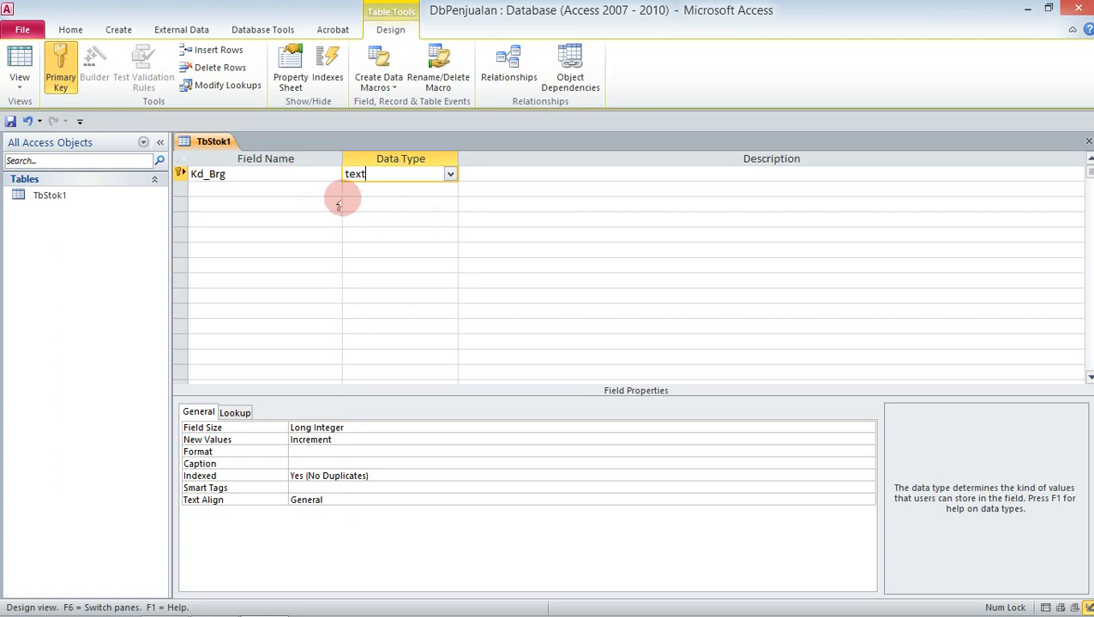
click(283, 174)
key(Tab)
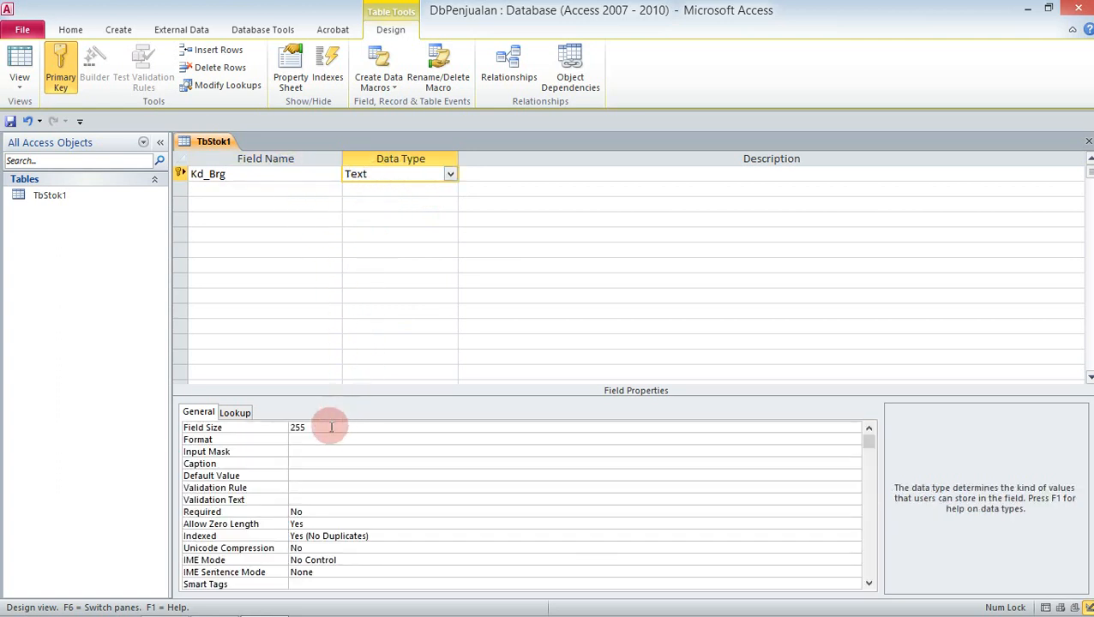
click(262, 428)
text(5)
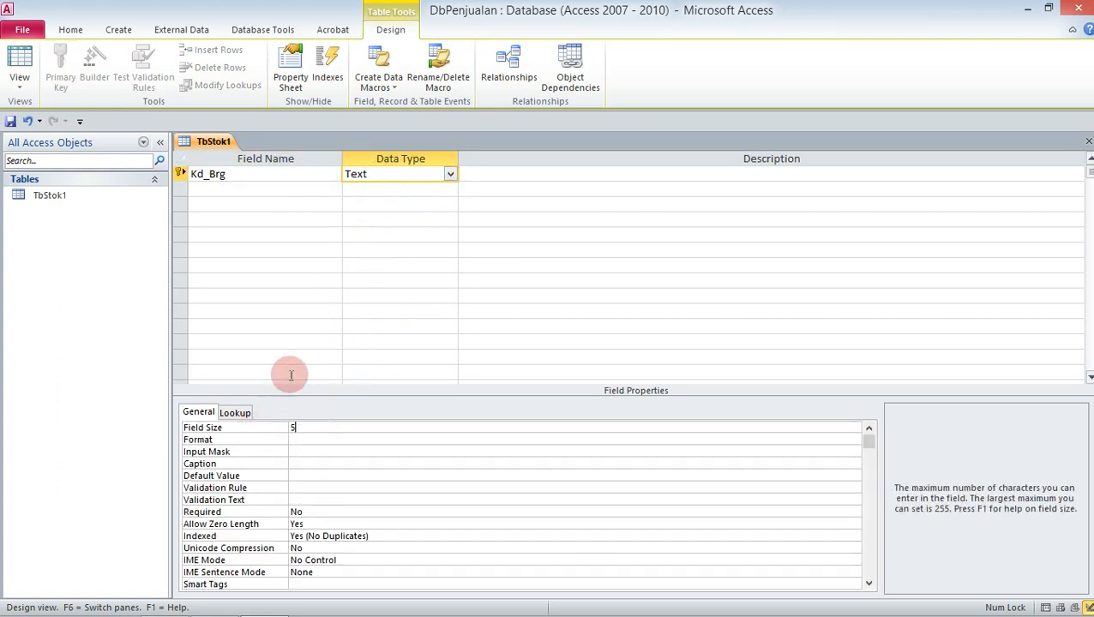
Add a second field named Nm_Brg with data type Text and field size 15
click(269, 190)
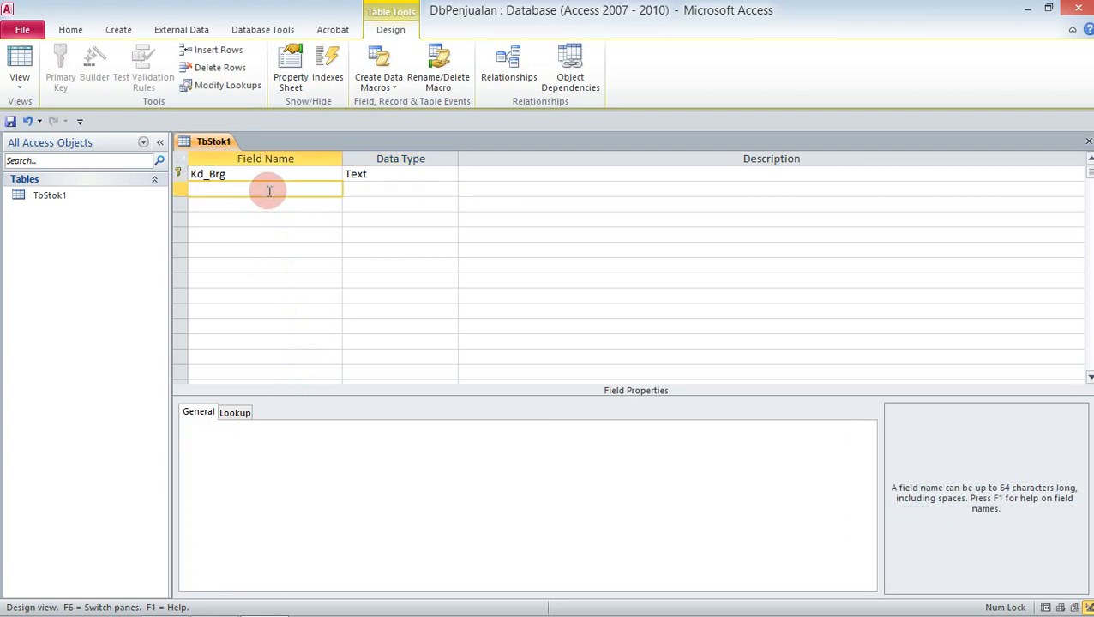
text(Nm_)
text(Brg)
click(391, 189)
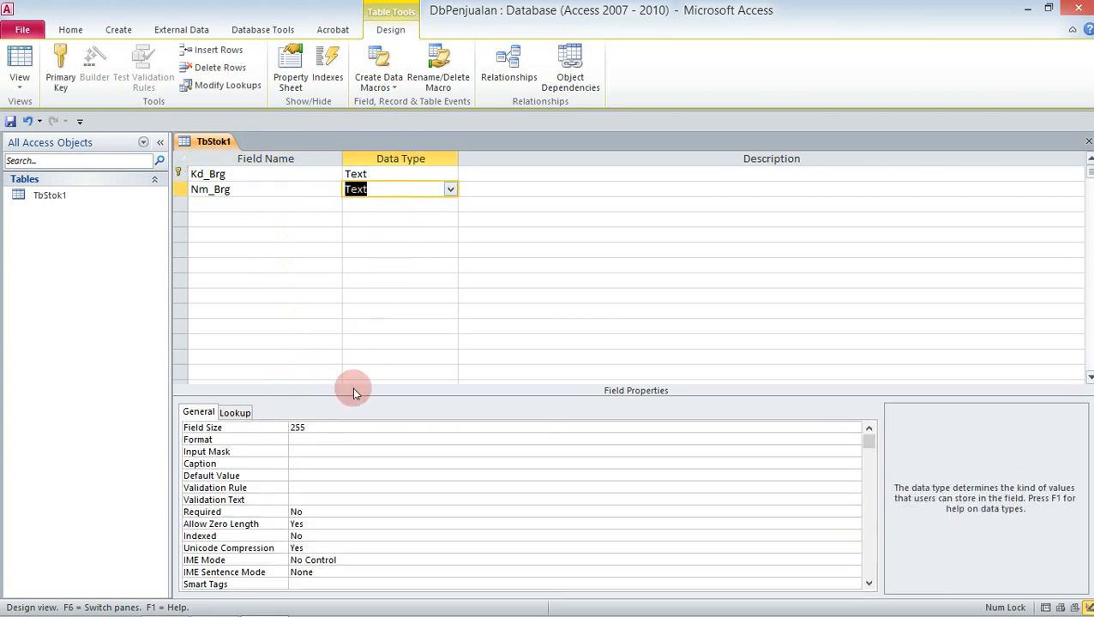
click(265, 429)
text(10)
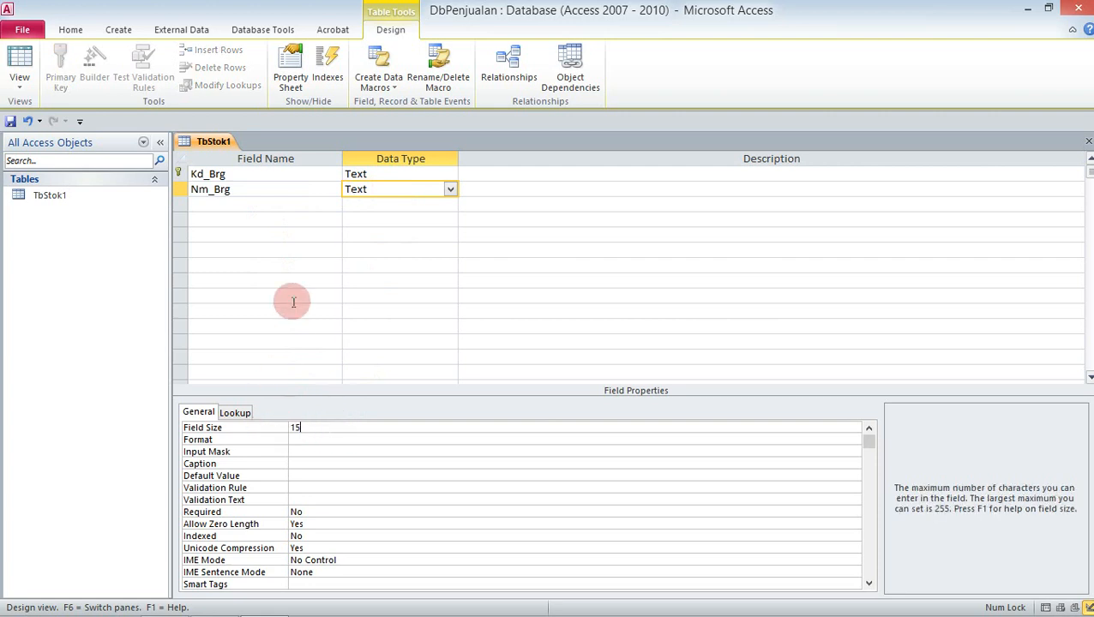
Add a third field named Merk with data type Text and field size 15
click(258, 201)
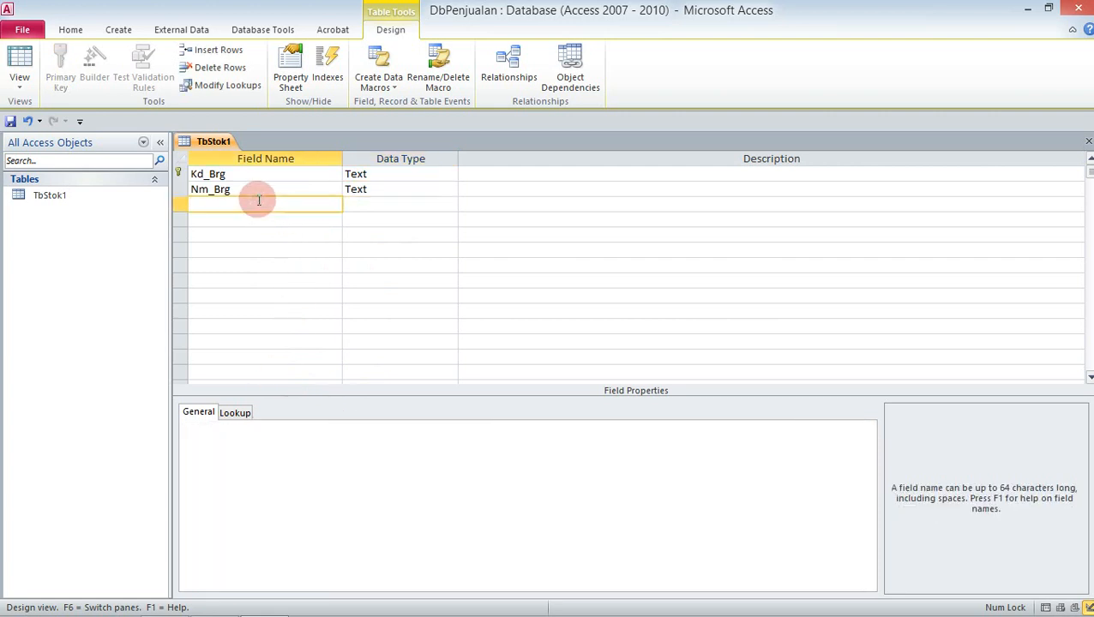
text(Merk)
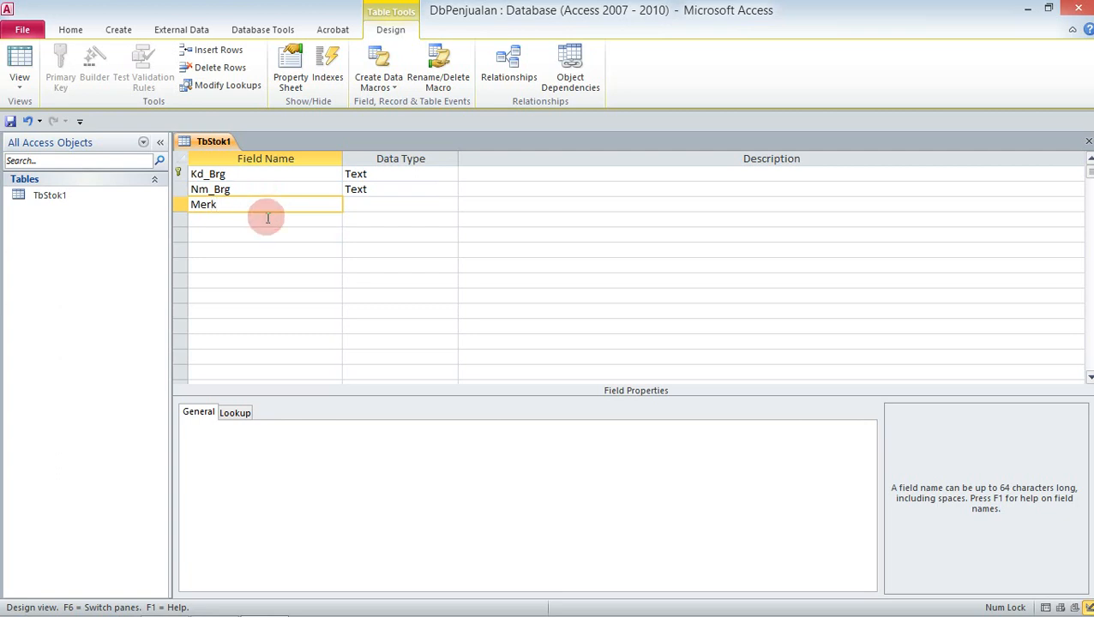
key(Tab)
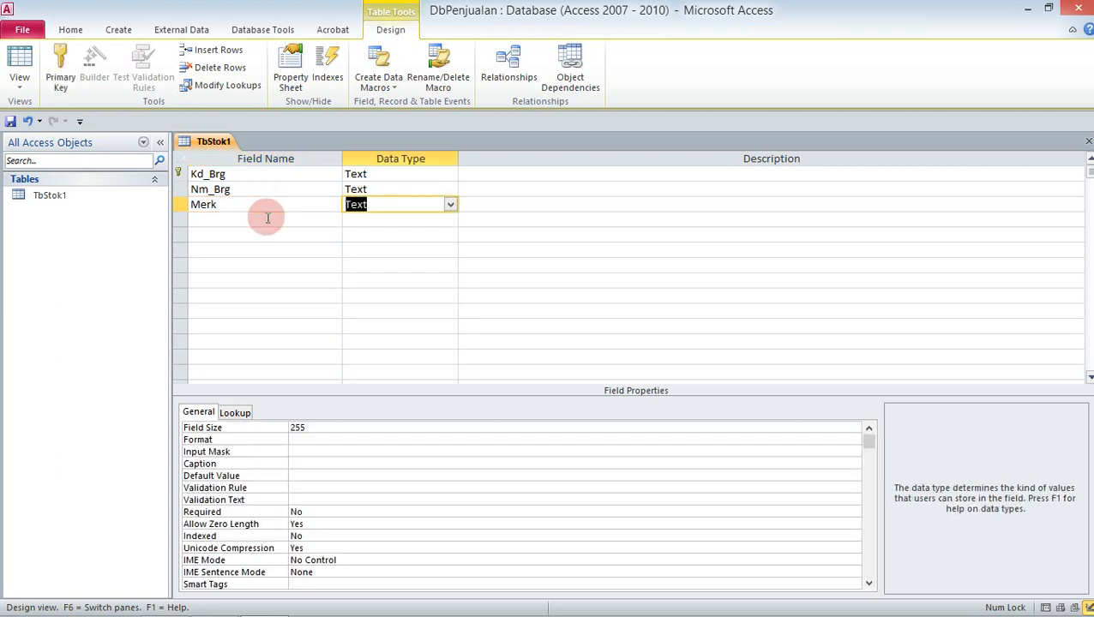
click(274, 428)
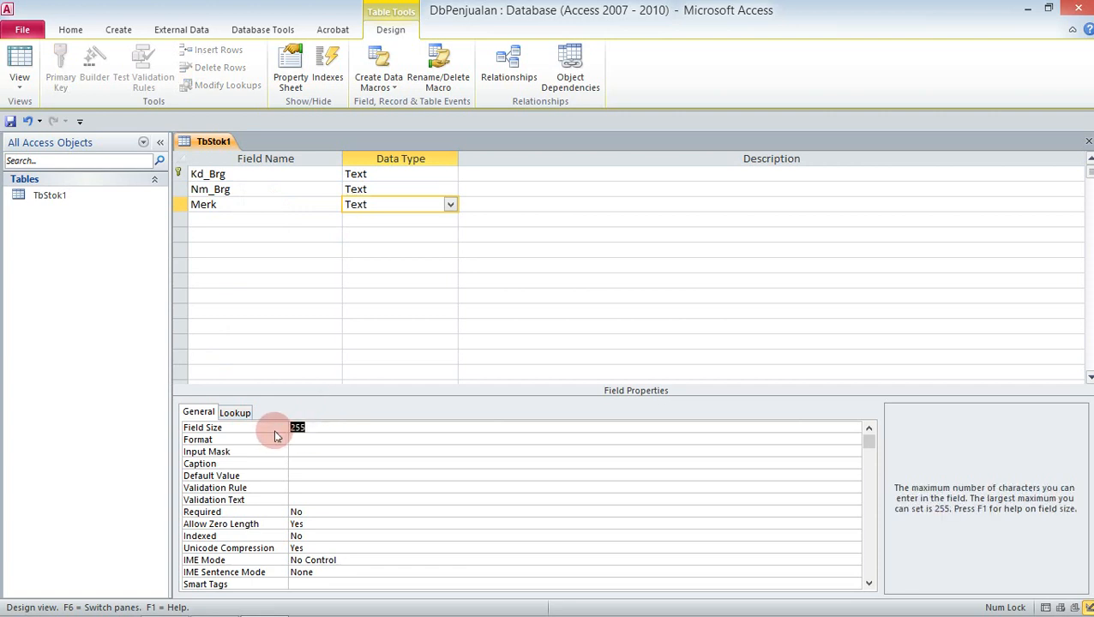
text(15)
click(274, 437)
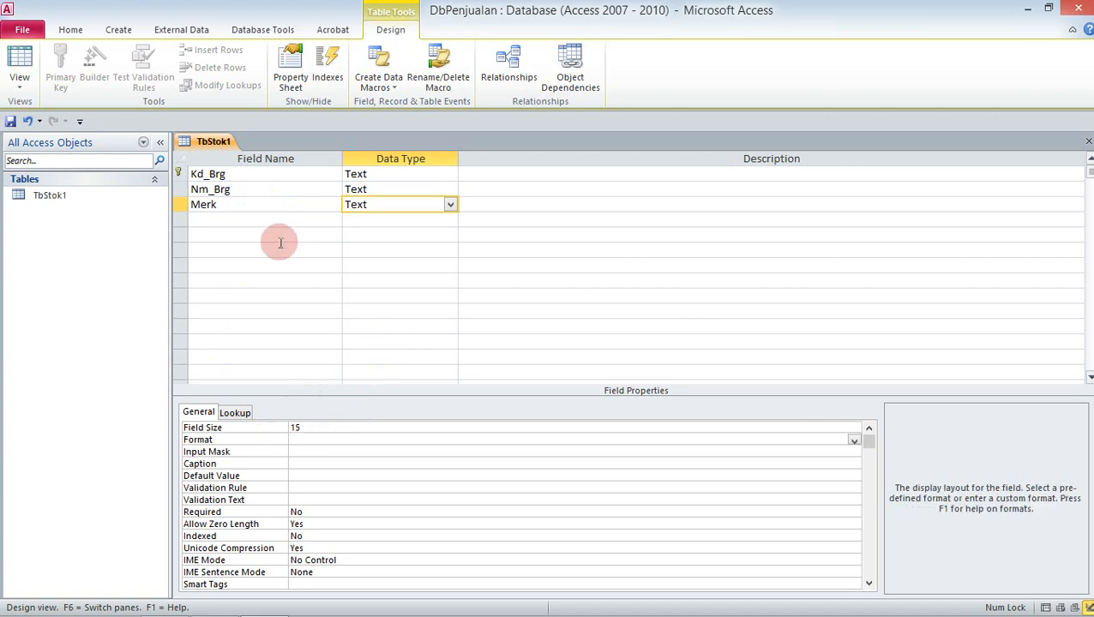
Add a fourth field named Qty with data type Number, checking the fields against the Stok table in the lesson PDF
click(257, 225)
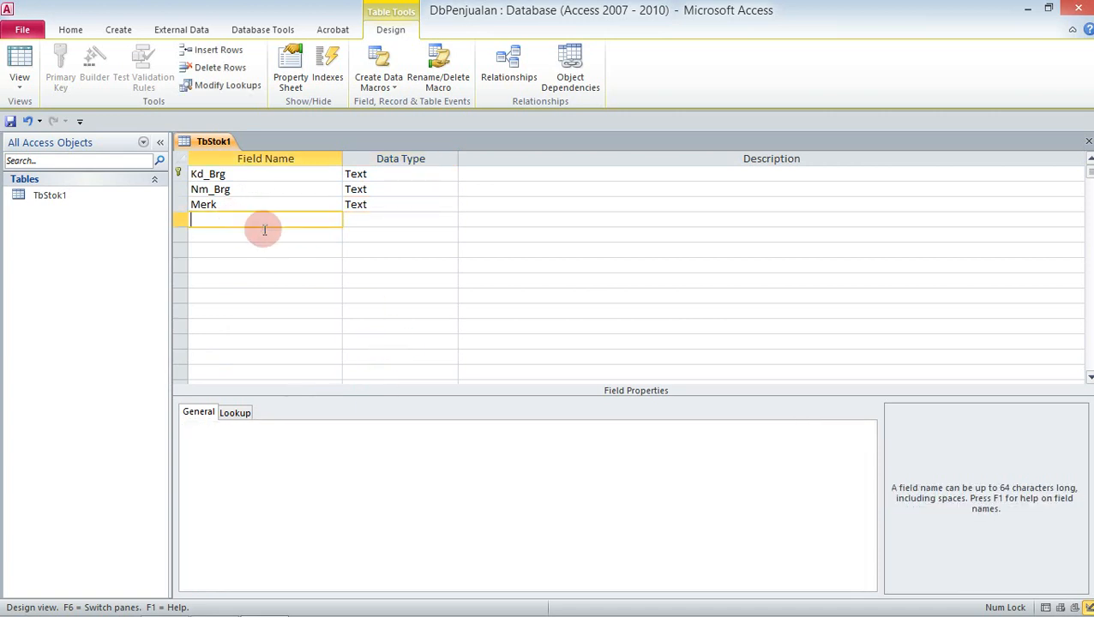
text(Qty)
key(Tab)
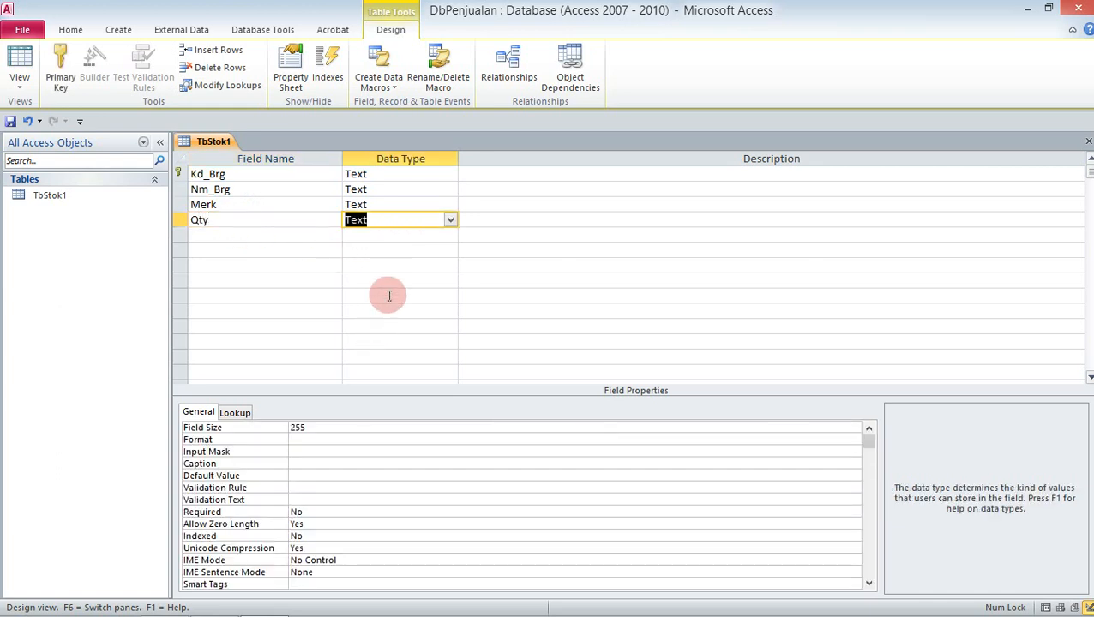
text(number)
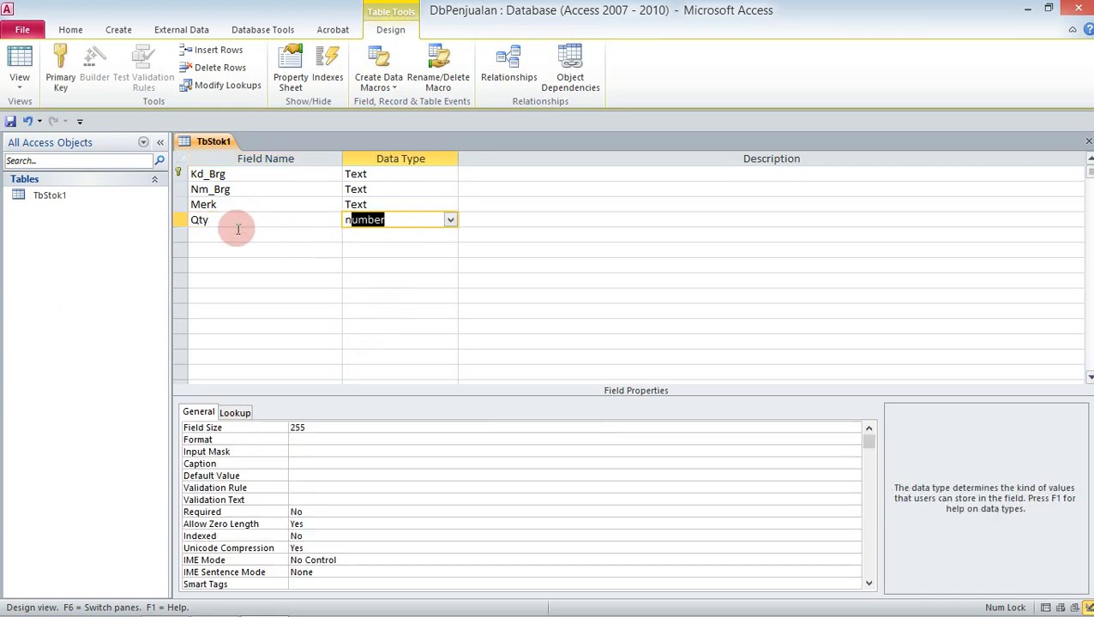
click(249, 221)
key(alt+Tab)
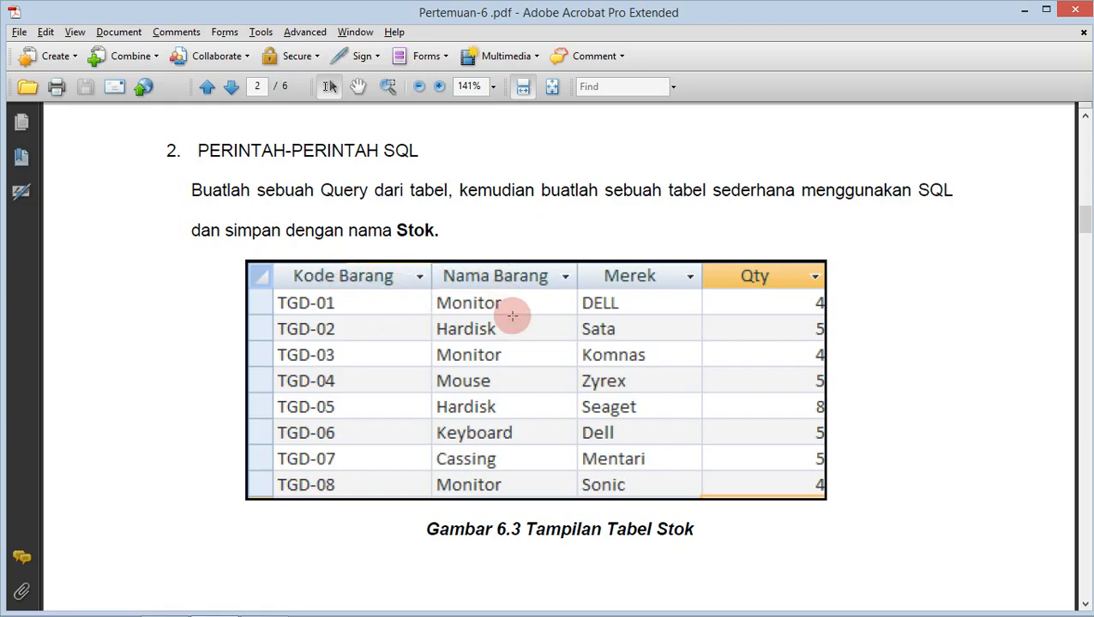
key(alt+Tab)
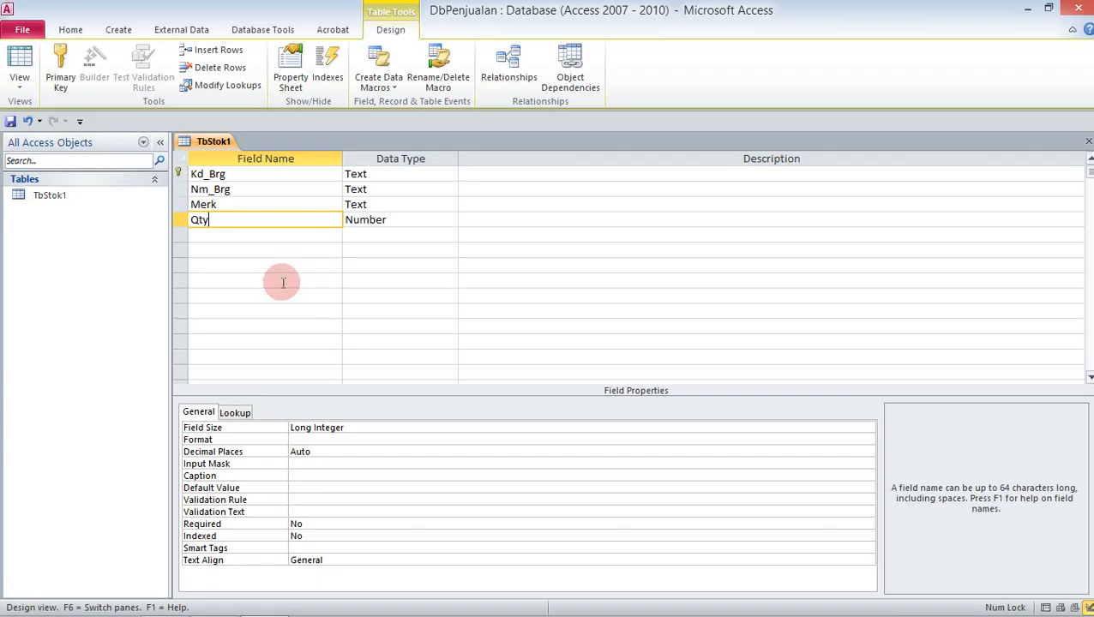
Save the design of TbStok1 and close the table
click(203, 174)
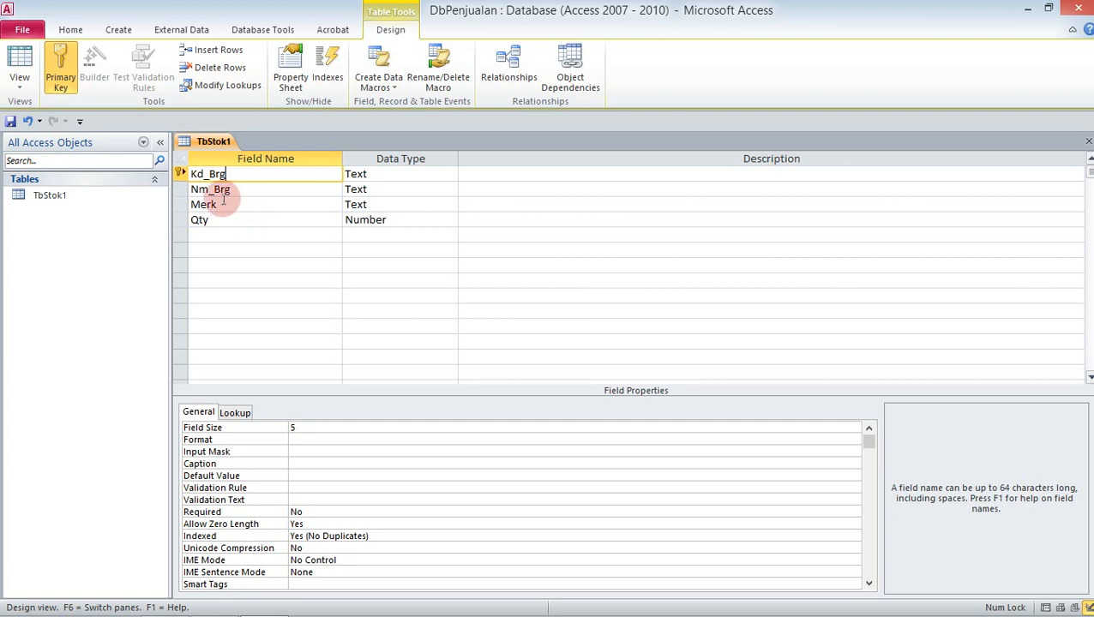
click(11, 121)
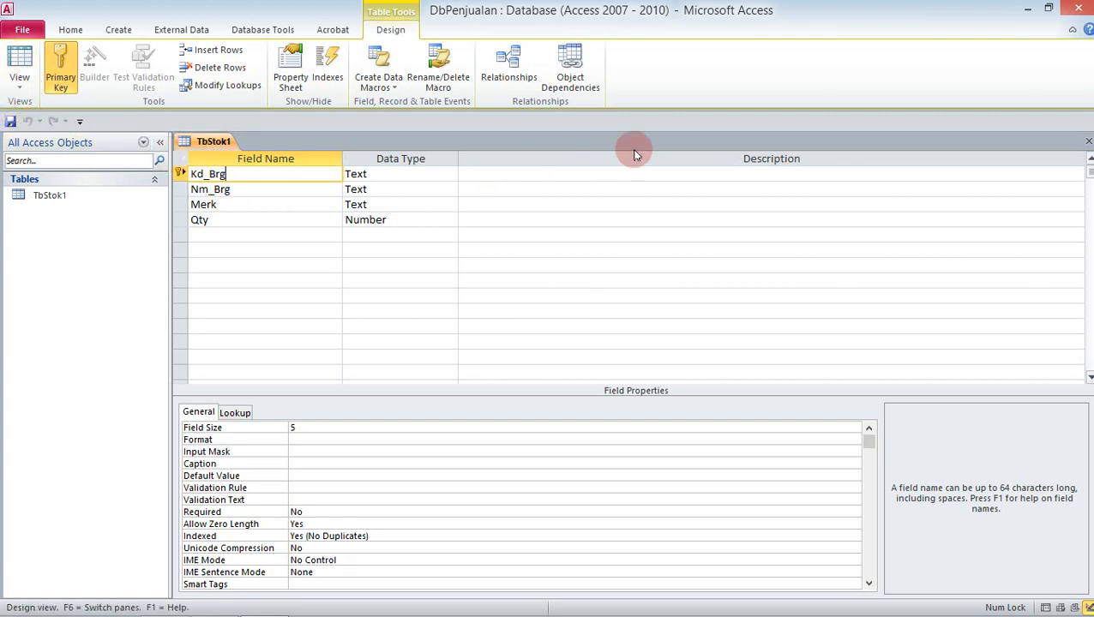
click(1089, 138)
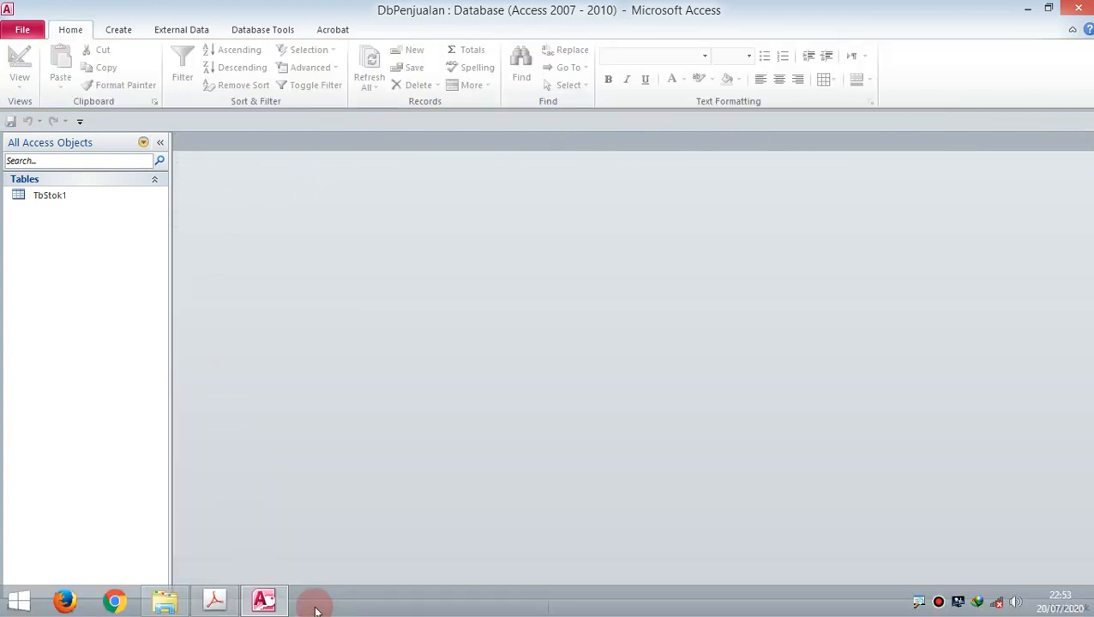
Read the Create Table syntax and its Stok example in the Pertemuan-6 PDF in Adobe Acrobat, then return to Access
click(221, 601)
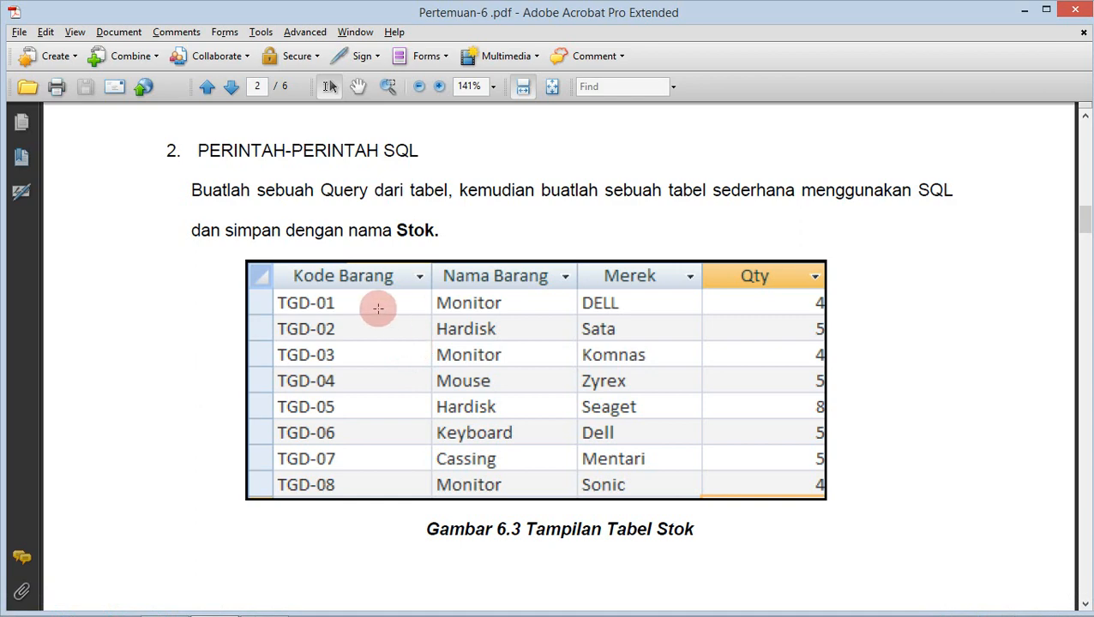
scroll(469, 303, down, 6)
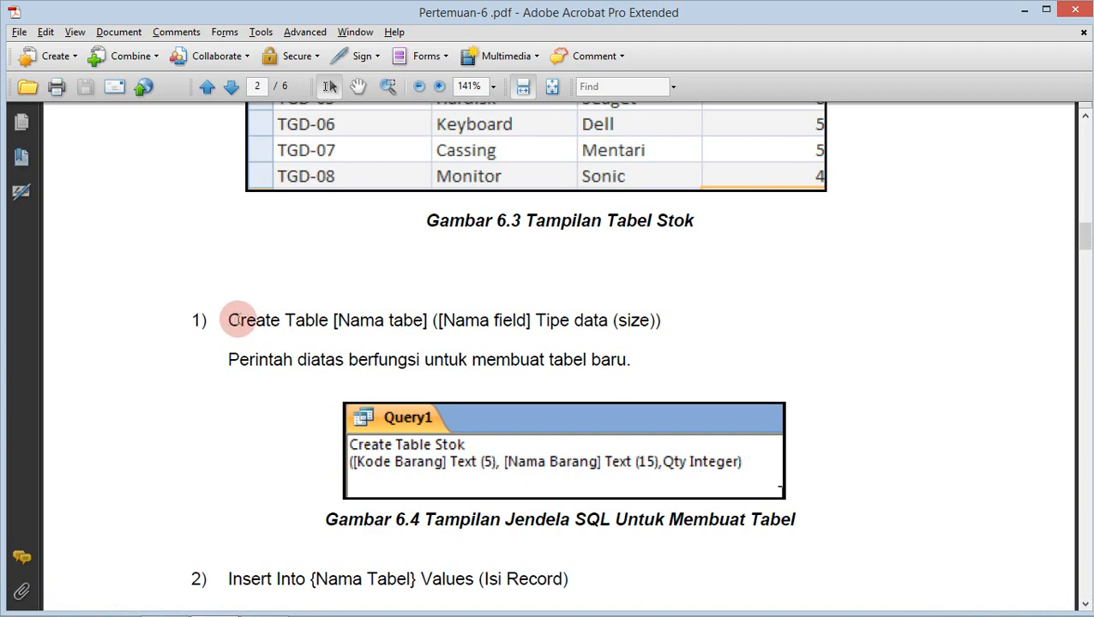
drag(229, 321, 666, 324)
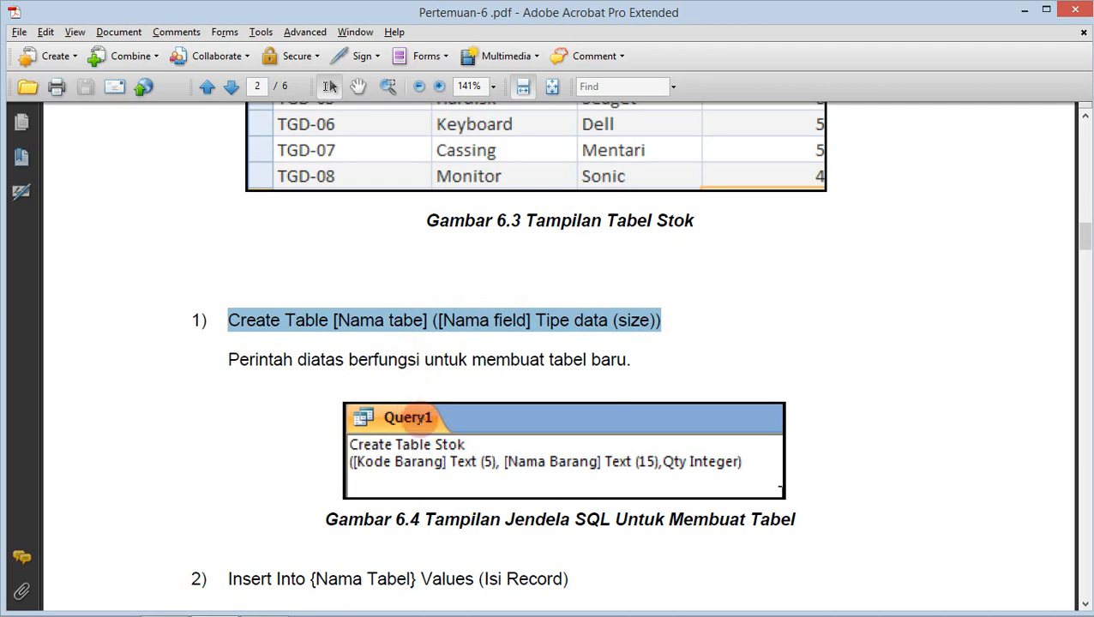
scroll(493, 437, down, 1)
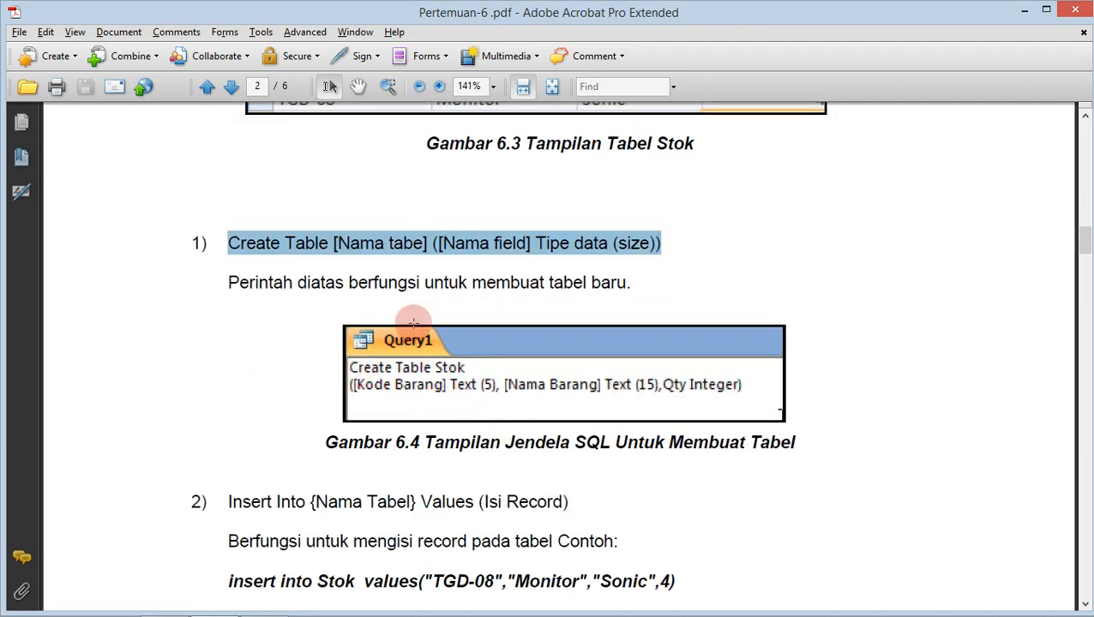
key(alt+Tab)
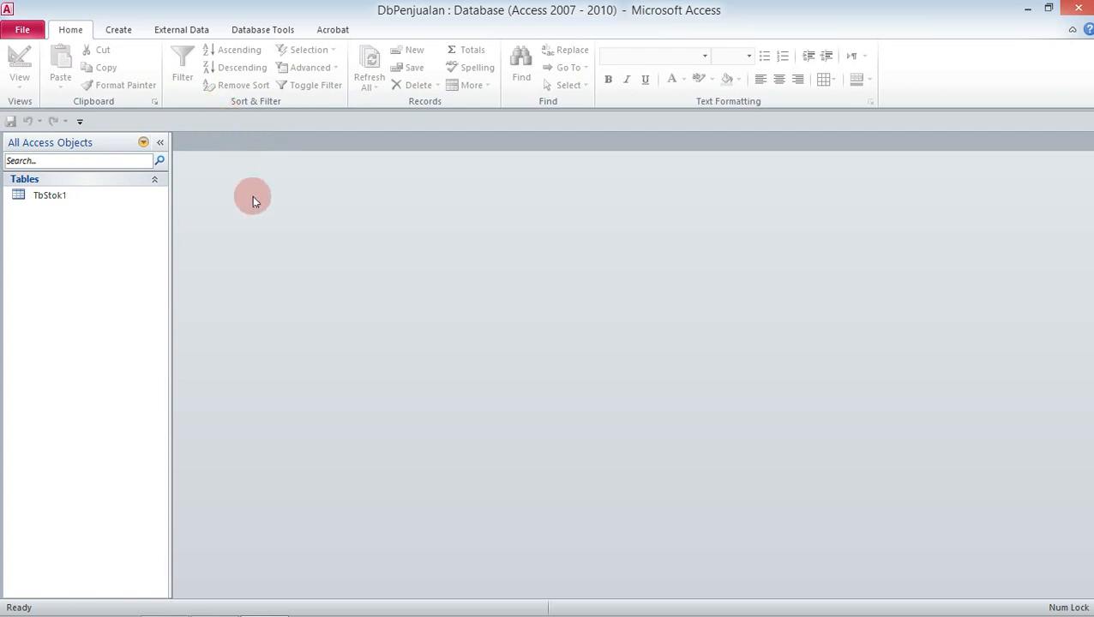
key(alt+Tab)
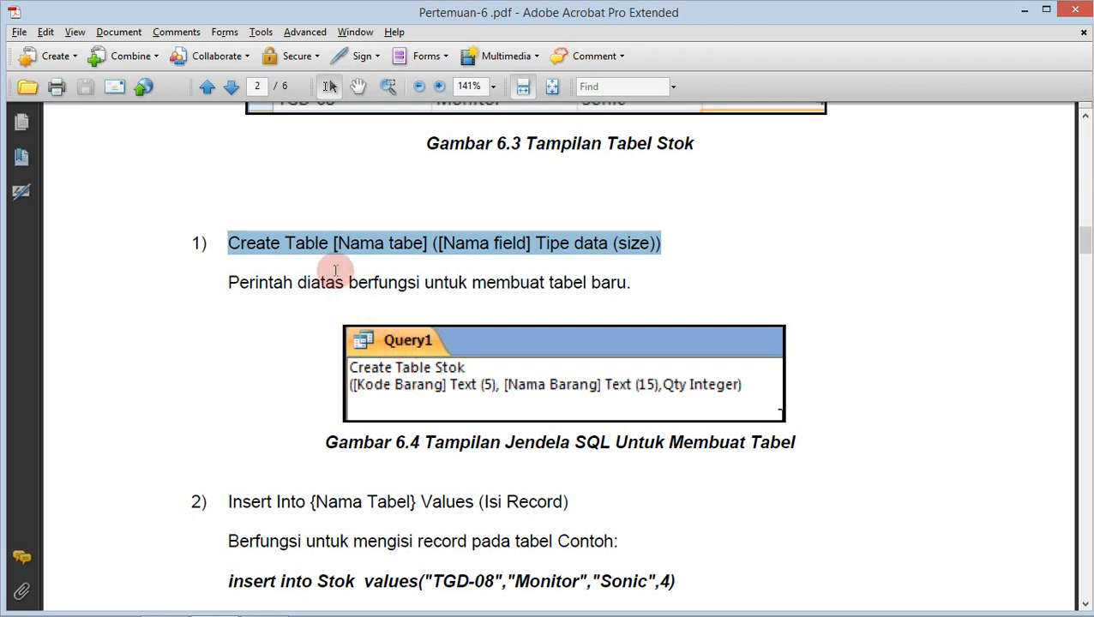
key(alt+Tab)
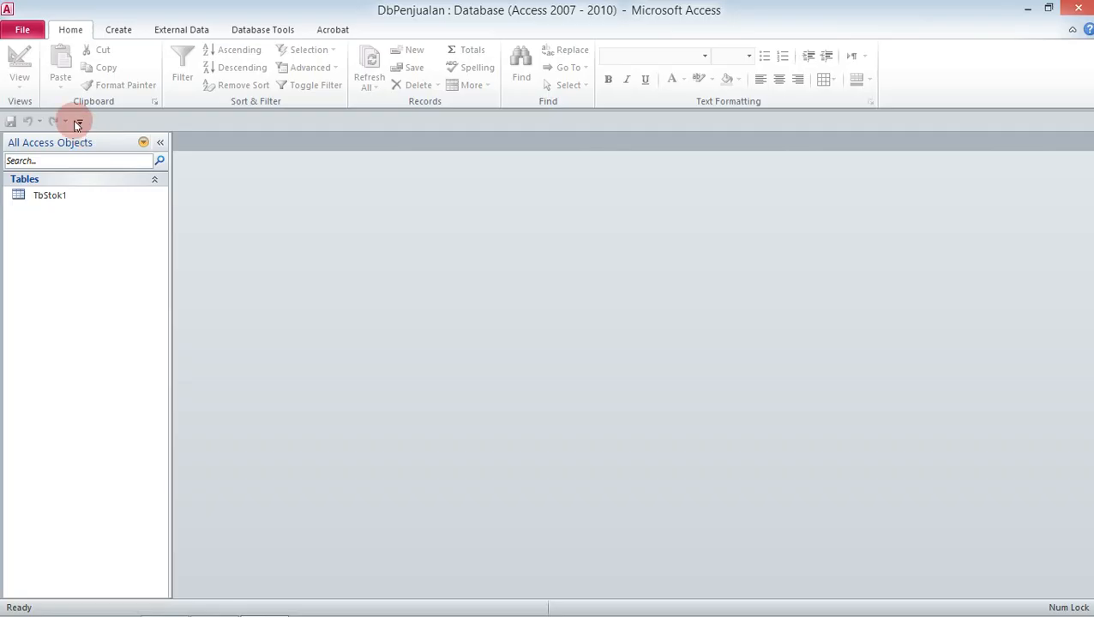
Create a new design query without adding tables, switch it to SQL View and clear the default SELECT statement
click(119, 30)
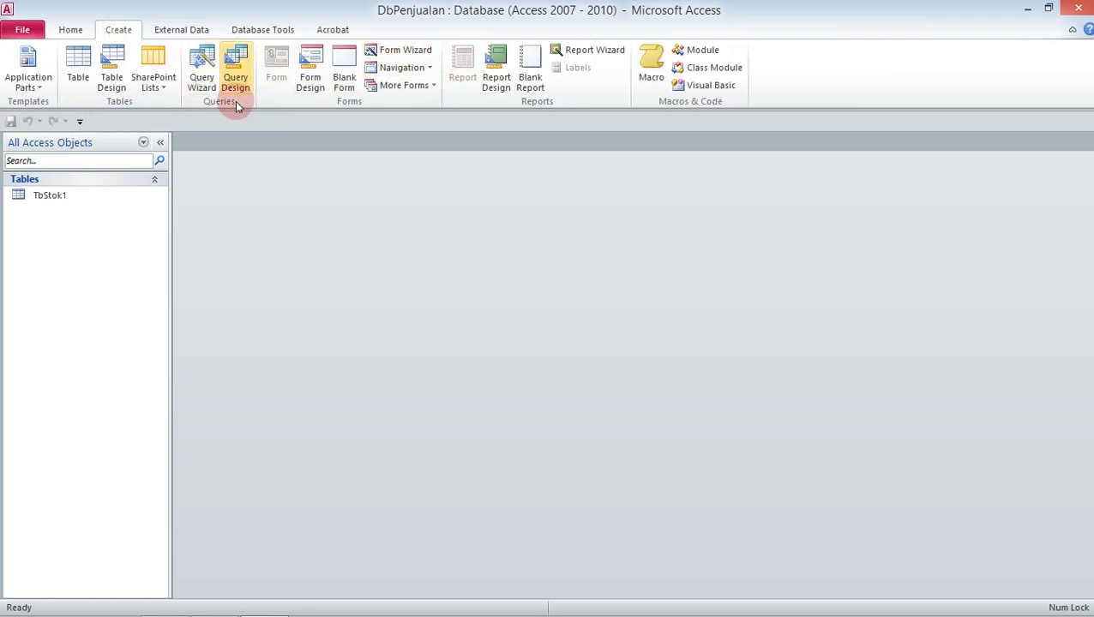
click(236, 78)
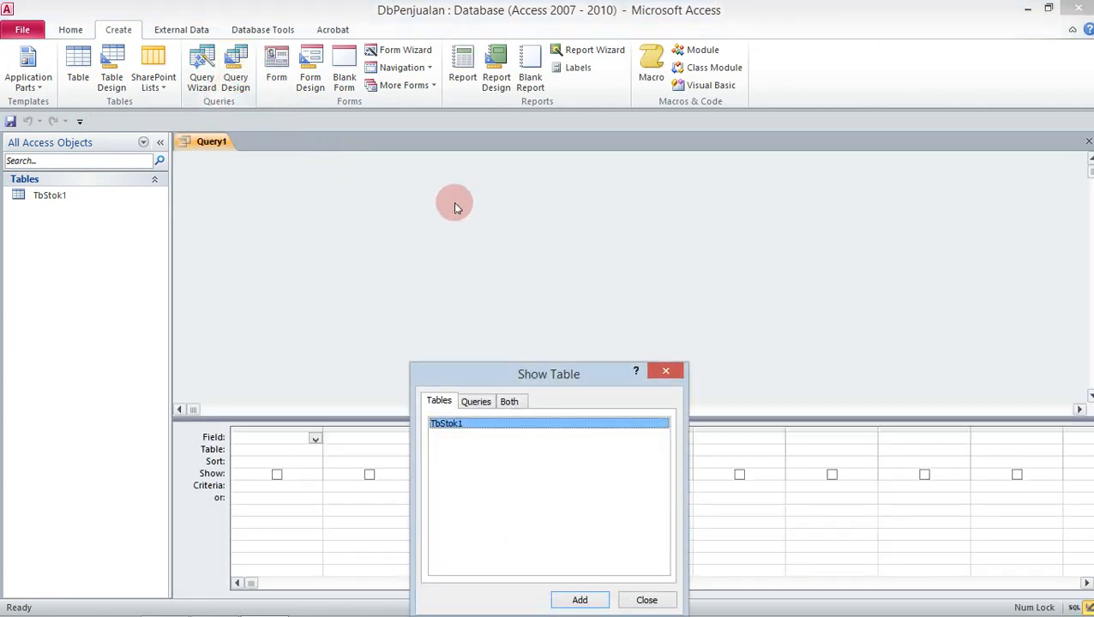
click(646, 599)
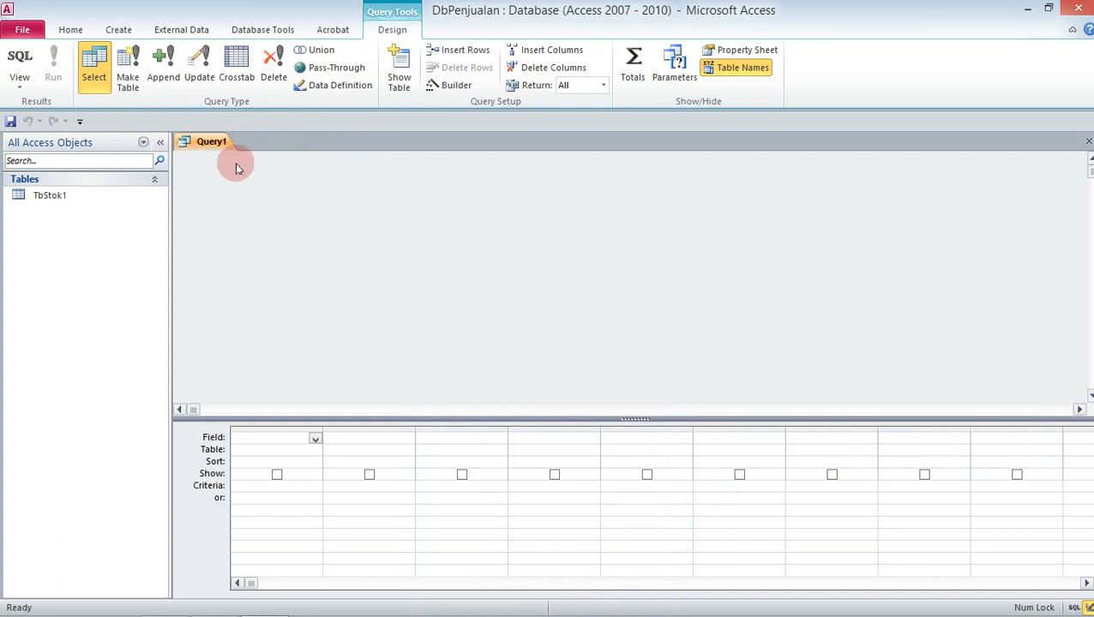
click(18, 58)
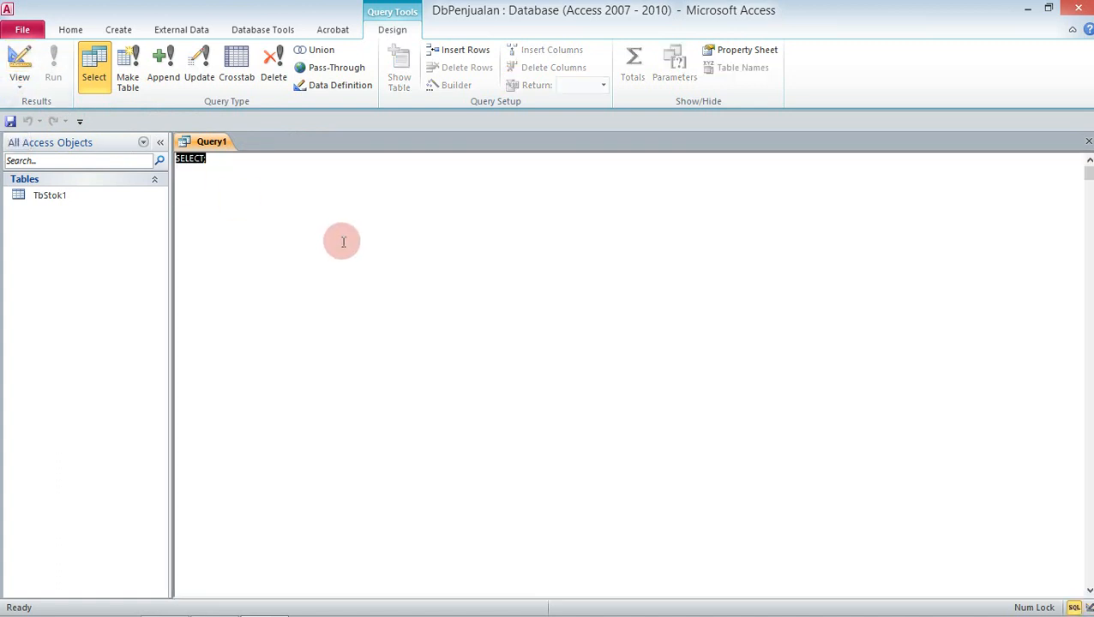
key(Delete)
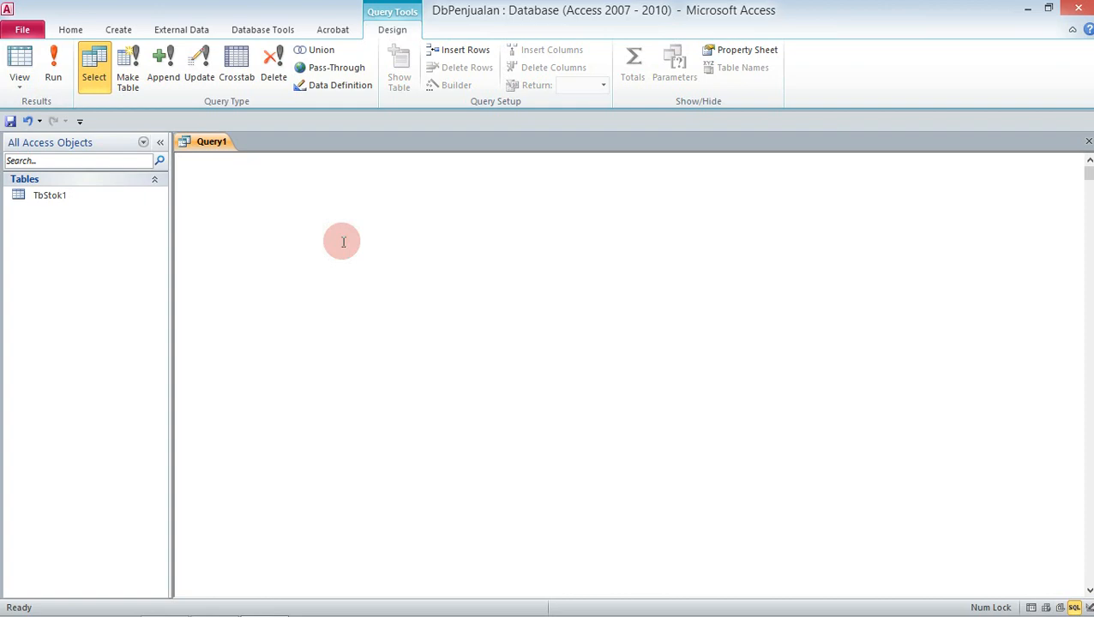
Start the SQL statement with the line "Create Table TbStok", following the example in the lesson PDF
key(alt+Tab)
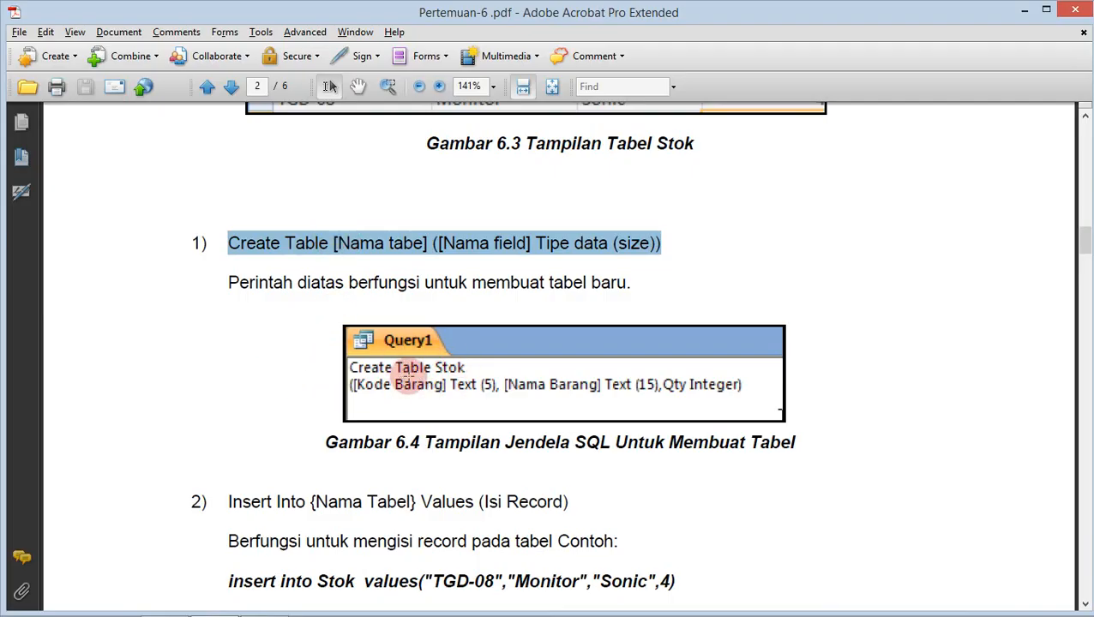
key(alt+Tab)
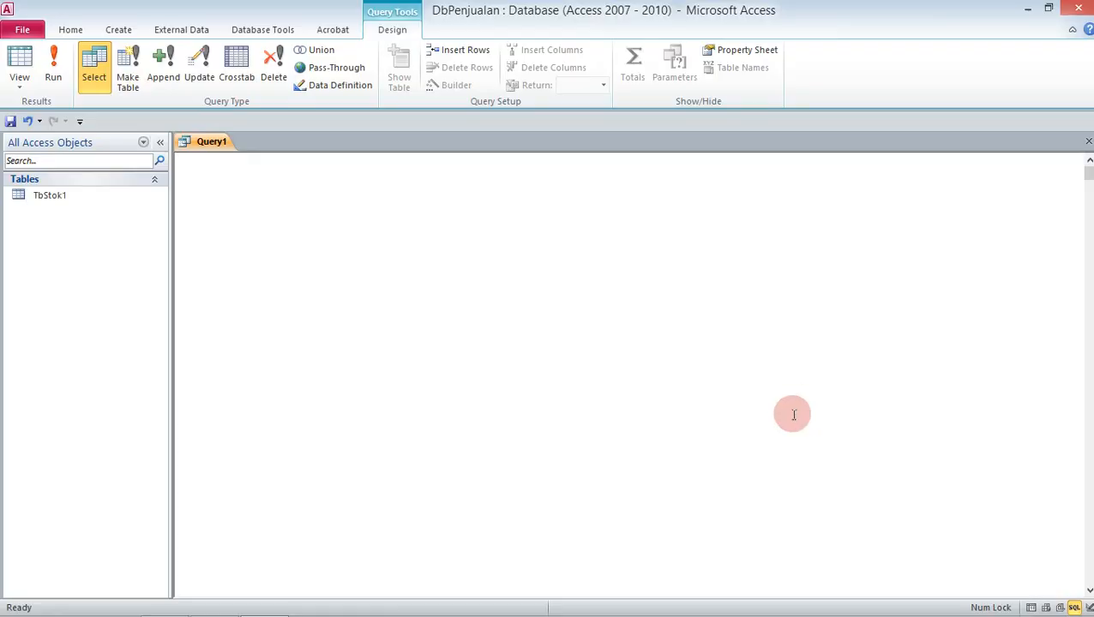
text(Create Table)
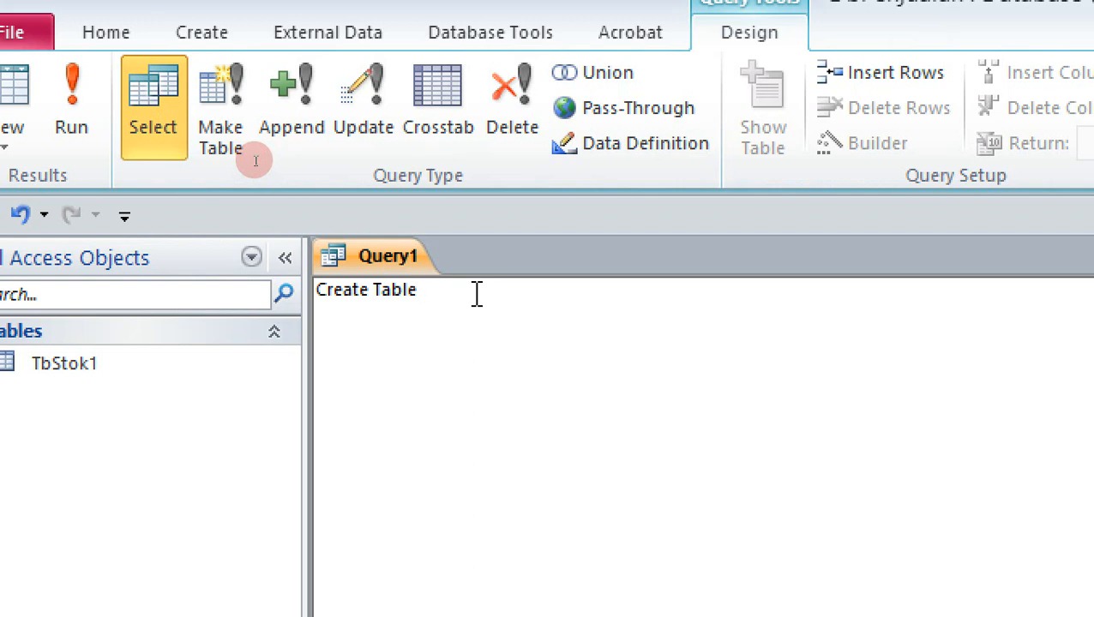
text(TbStok)
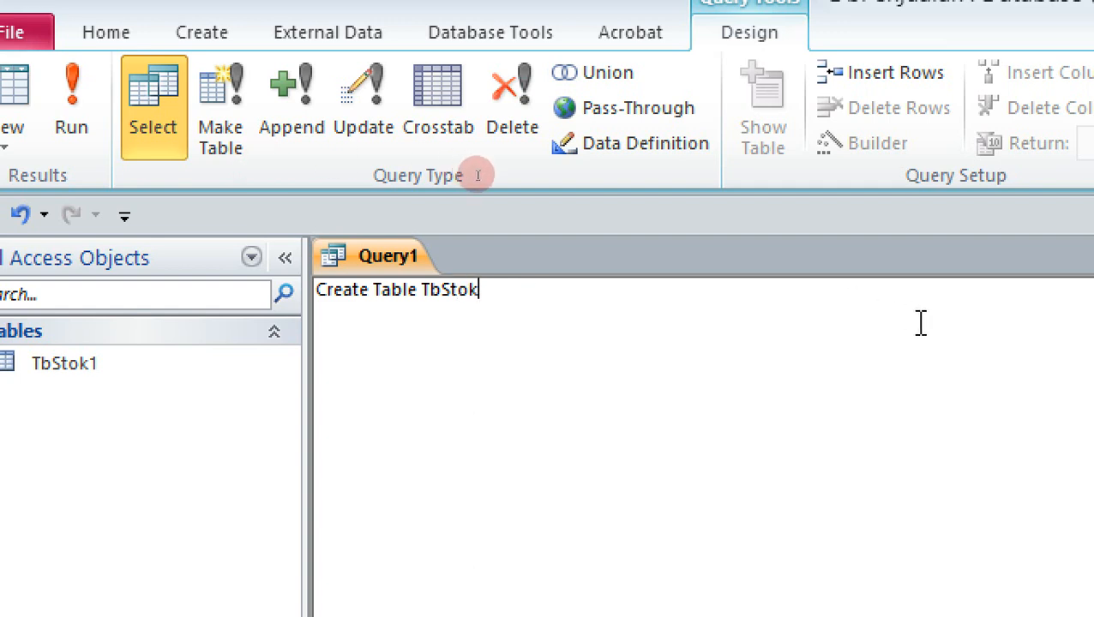
key(Return)
Define the field [Kd_Brg] as Text (5) Primary Key and [Nm_Brg] as text (15) in the Create Table TbStok statement
text(([Kd_Brg])
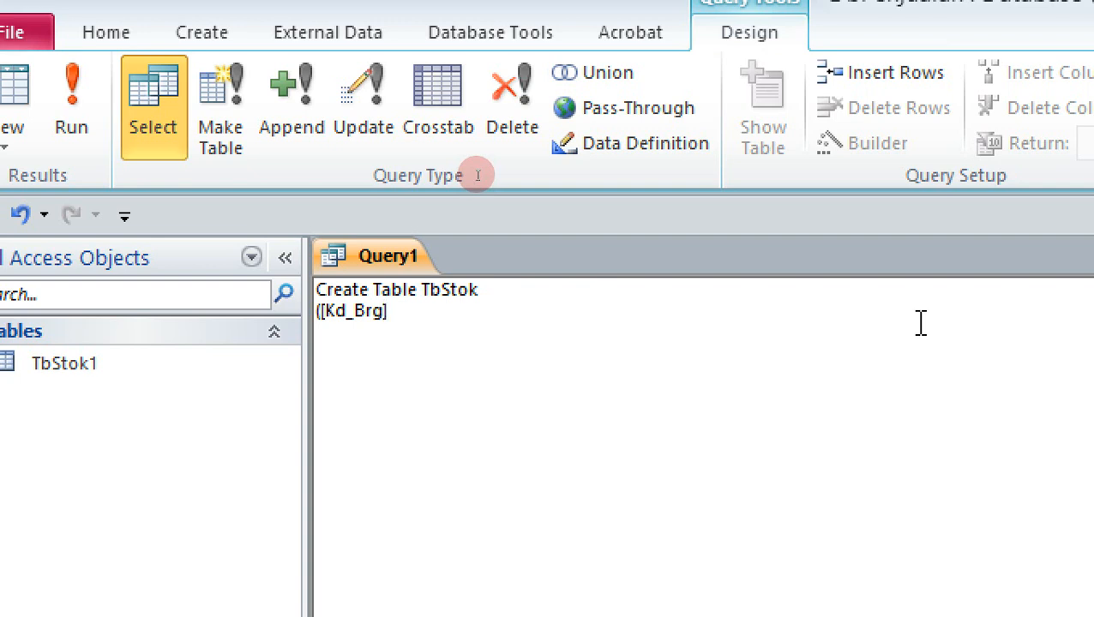
text( Text (5))
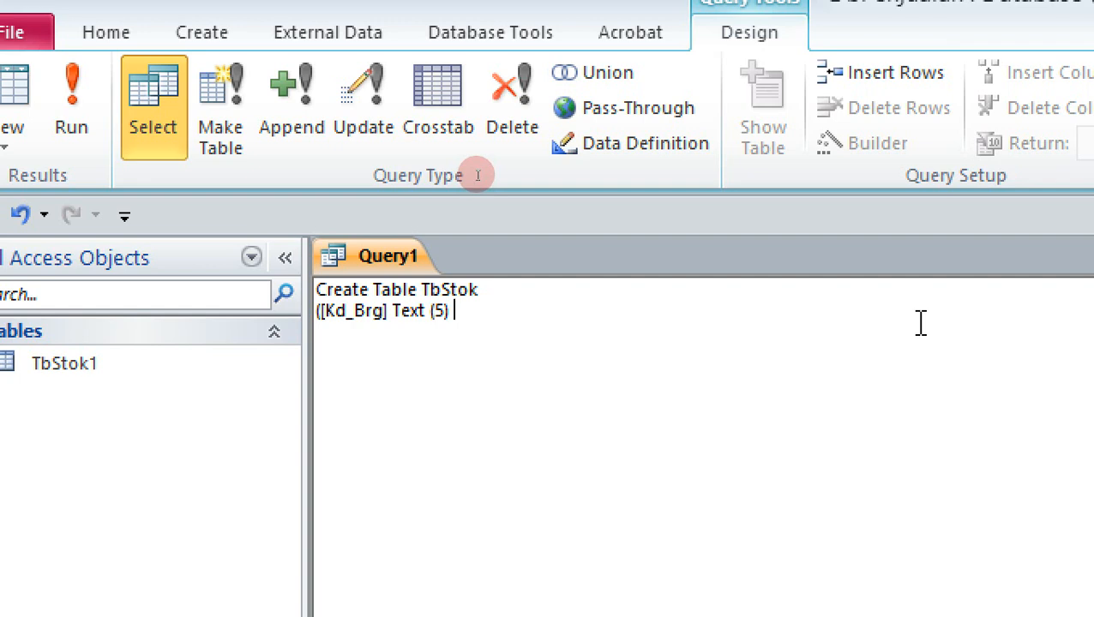
text(Primary)
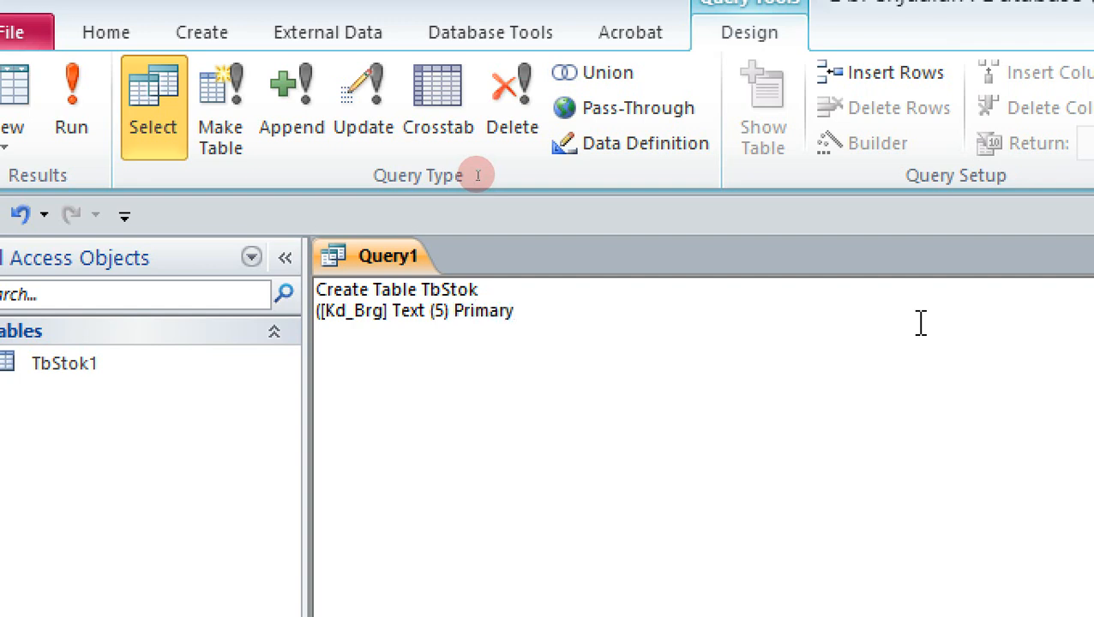
text(Key, [Nm_Brg)
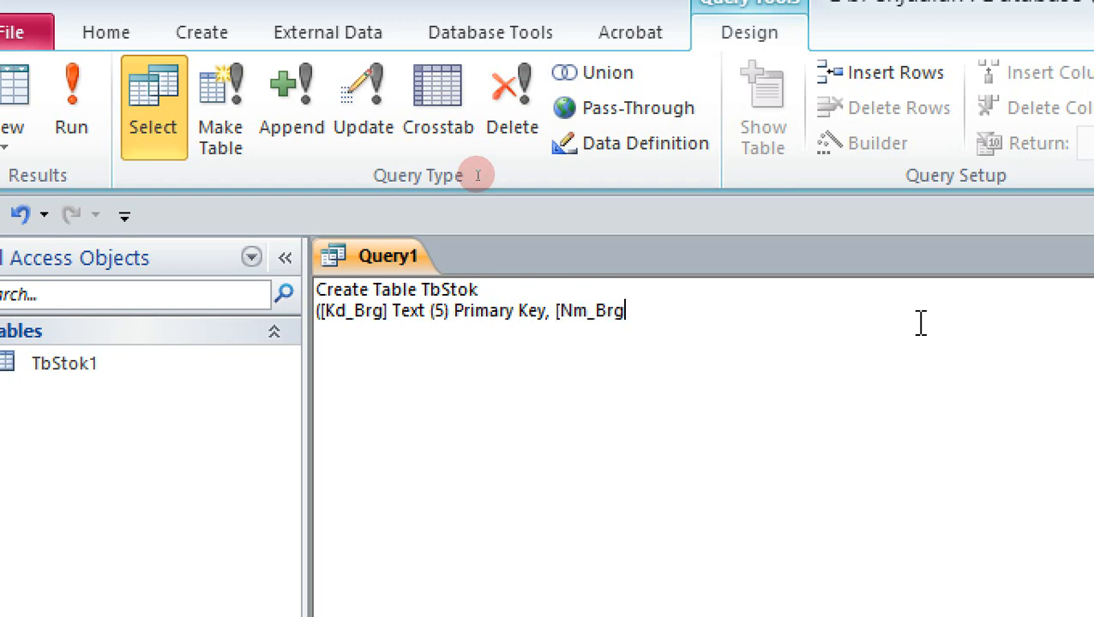
text(] text (15),)
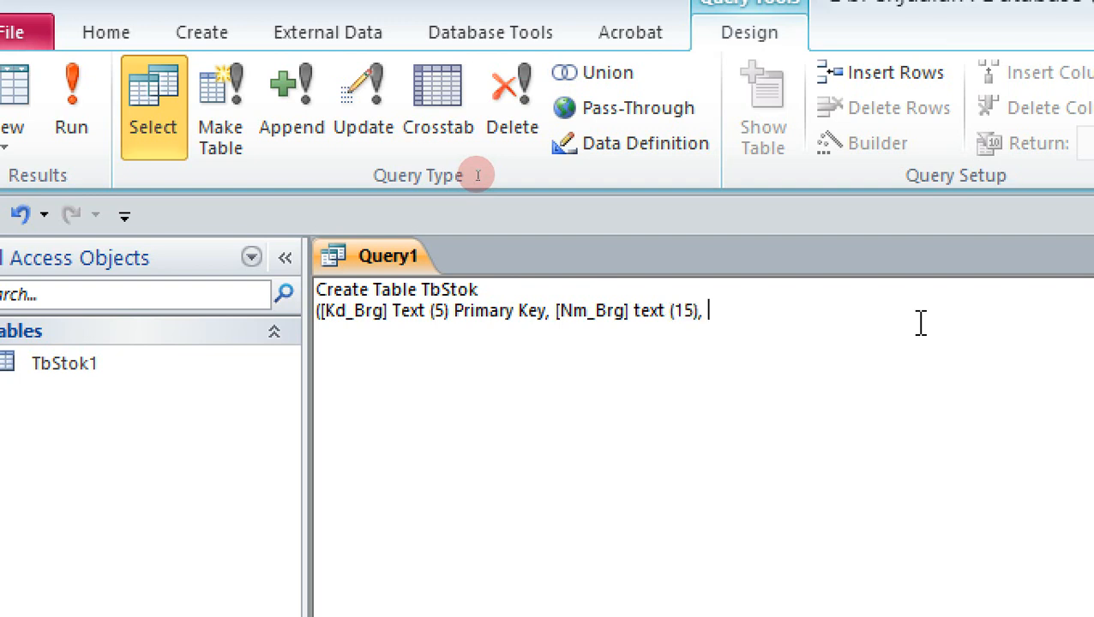
Complete the statement with [Merk] text (15) and [Qty] Integer, close the field list and run the query
text( [Merk] )
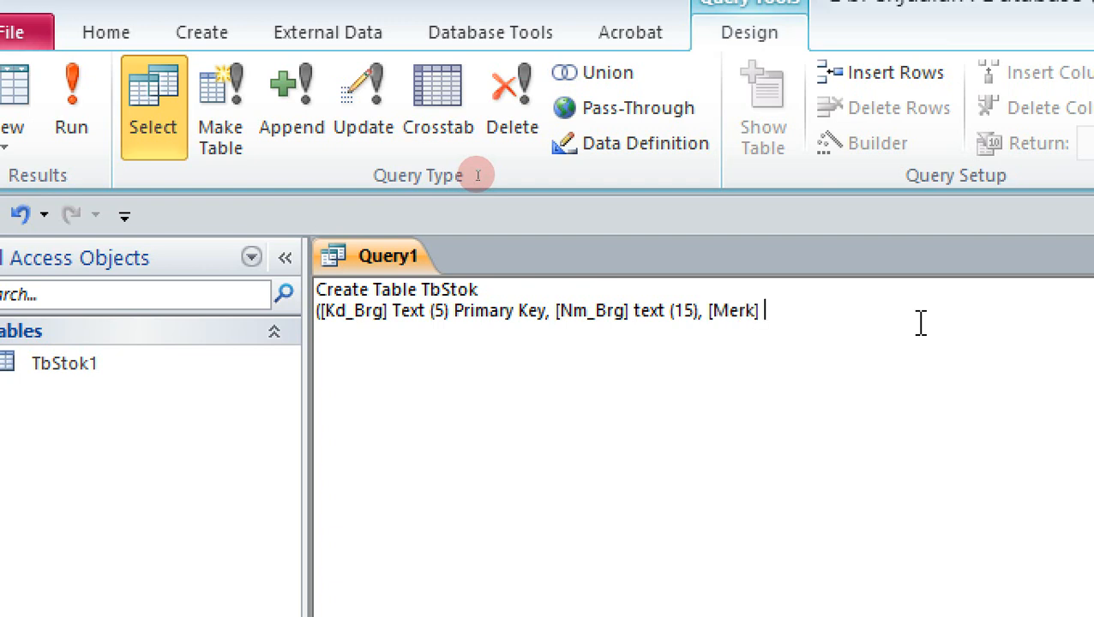
text(text (1)
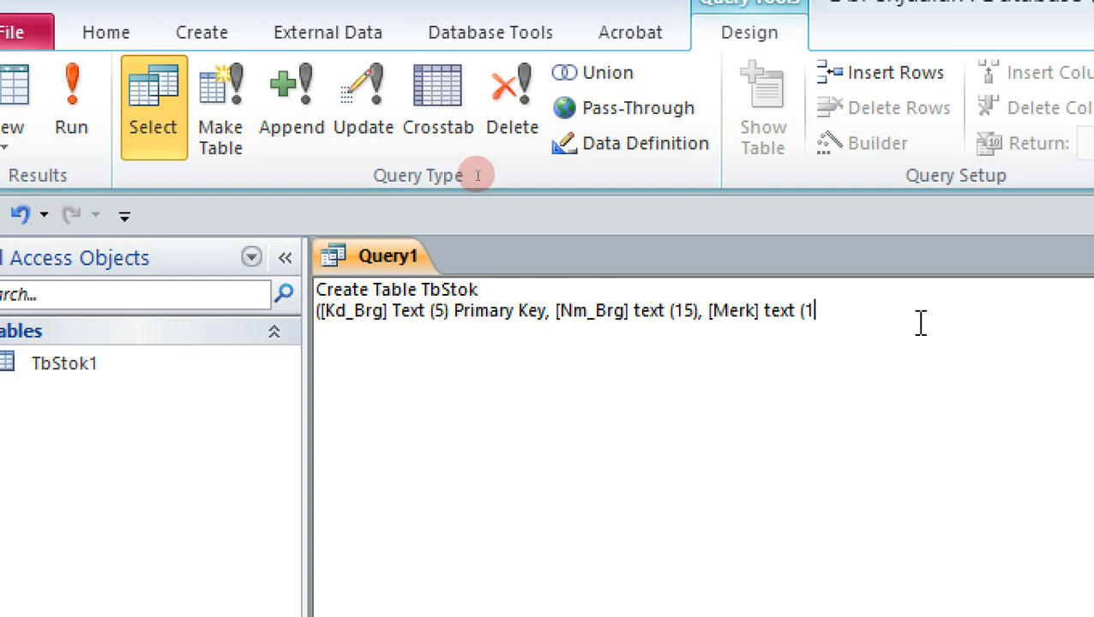
text(5), [Qty])
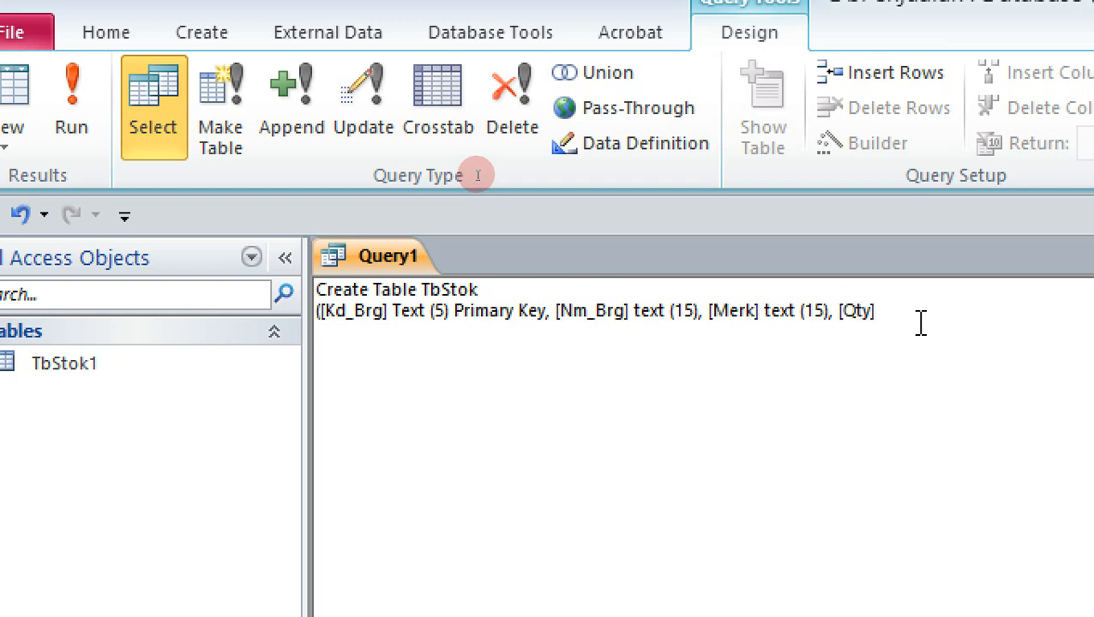
text( Int)
text(ege)
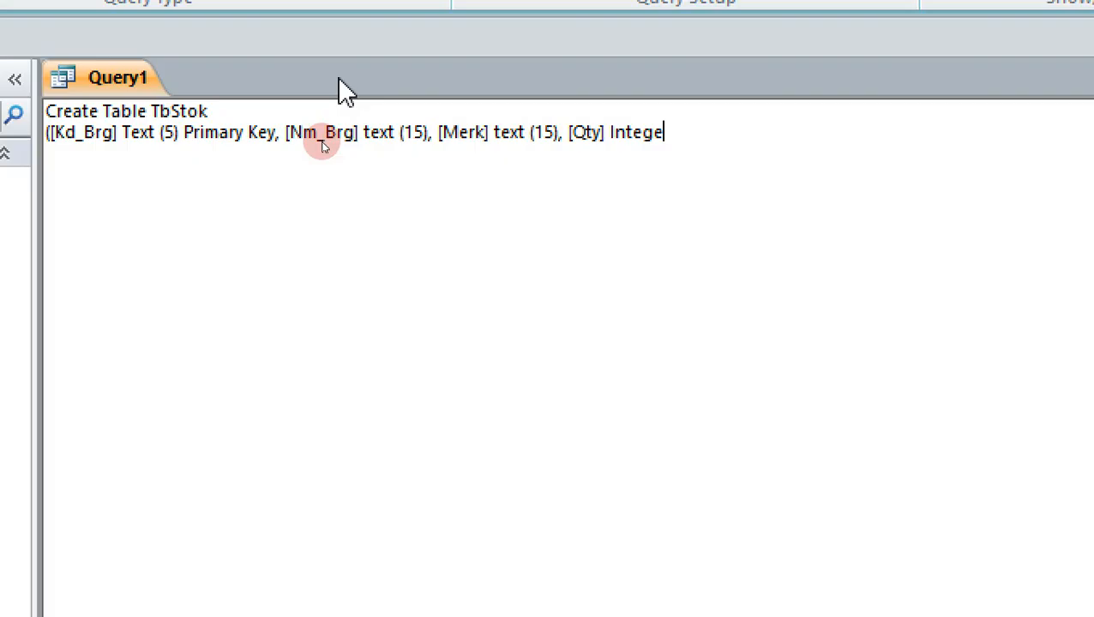
text(r))
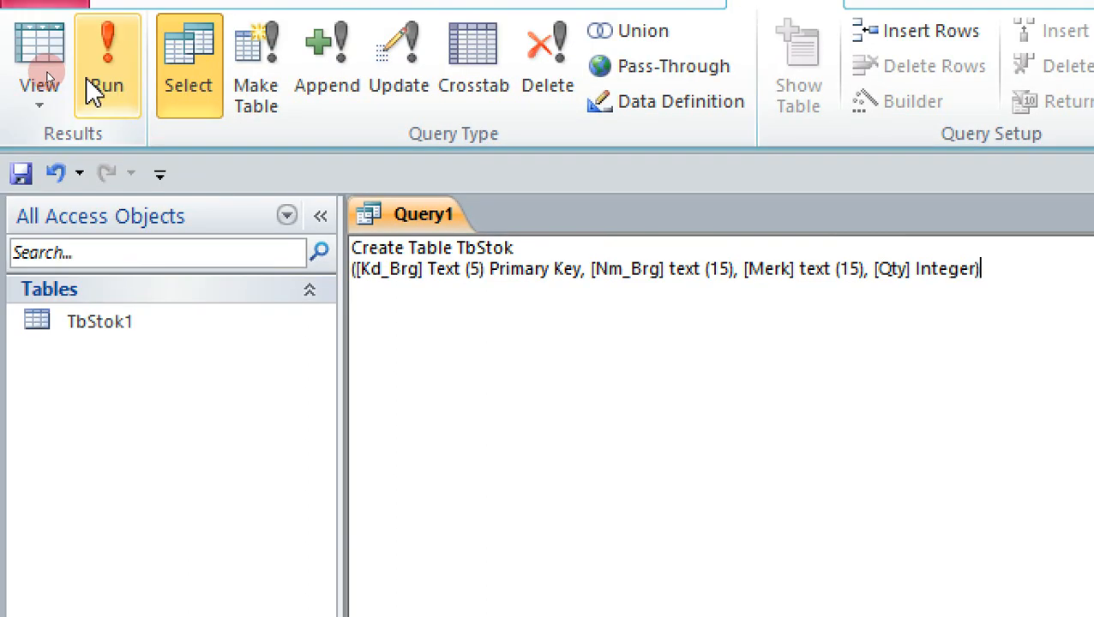
click(89, 83)
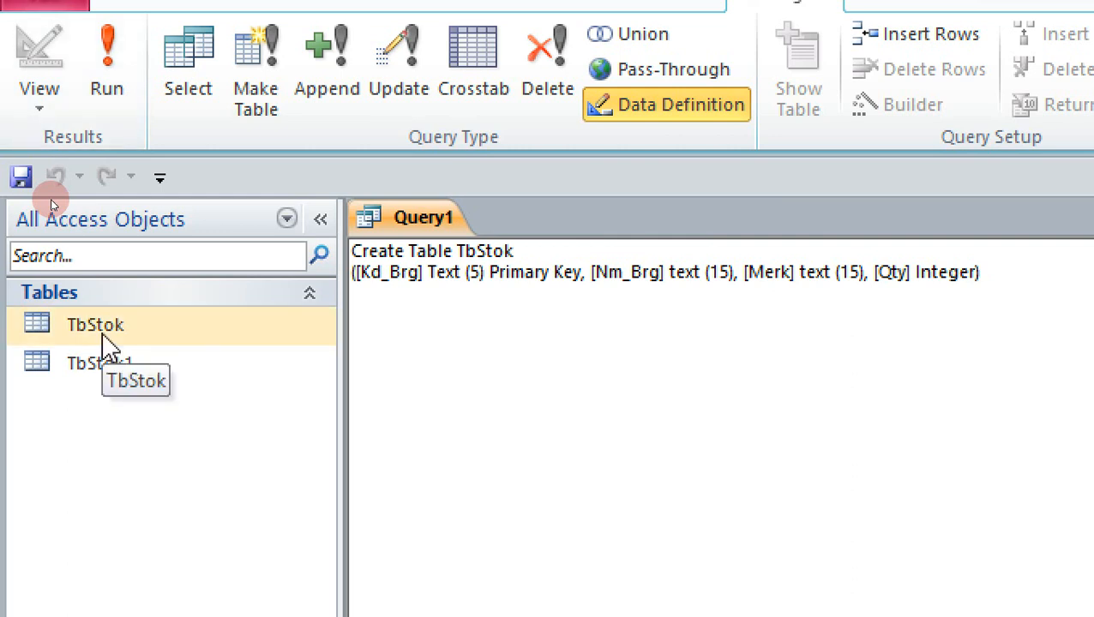
Compare the new TbStok table's fields and primary key in Design View with the SQL statement, then close the table
drag(524, 254, 494, 280)
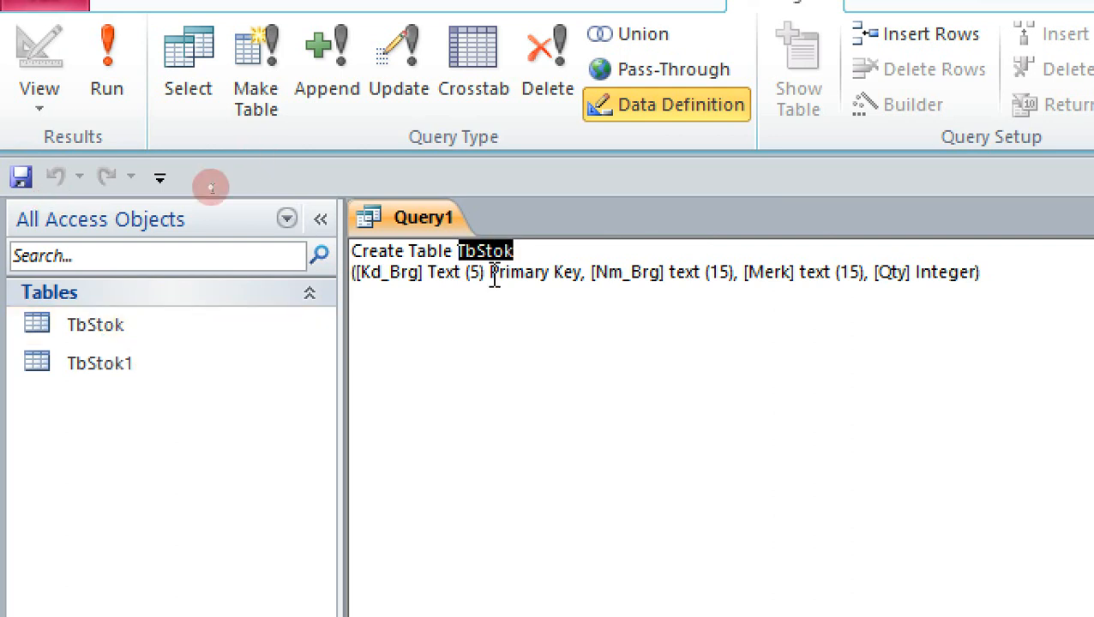
click(426, 310)
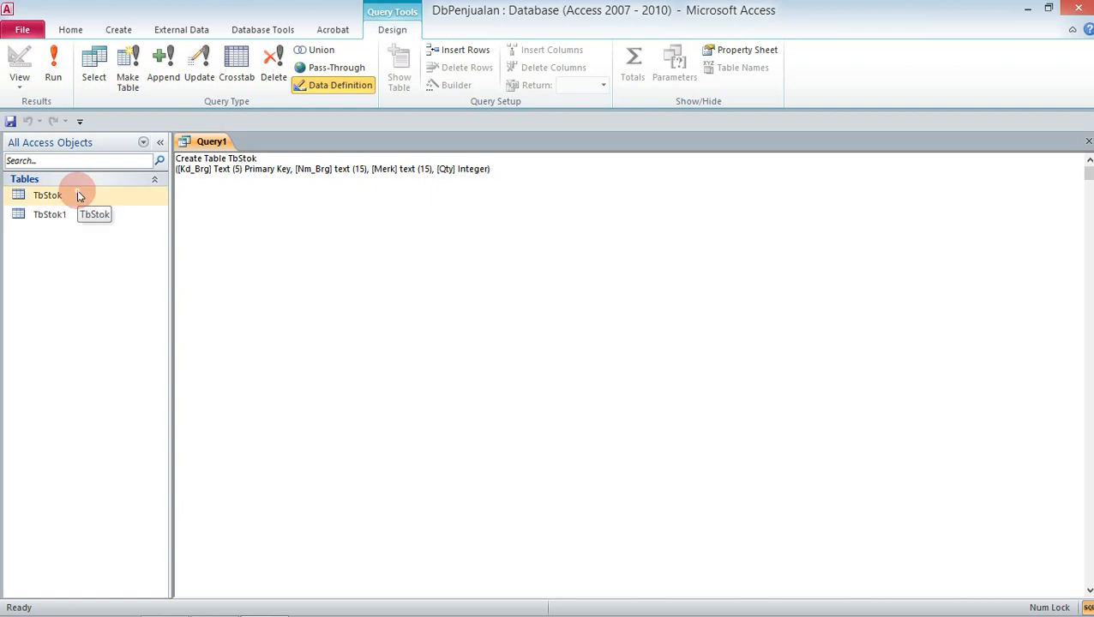
click(78, 196)
right_click(75, 198)
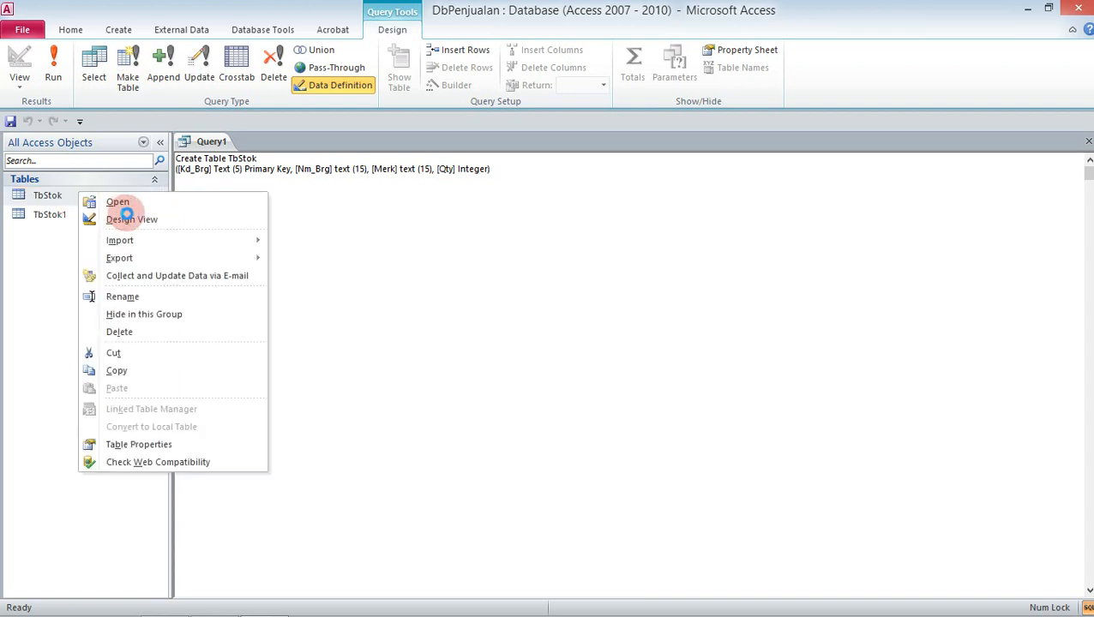
click(240, 205)
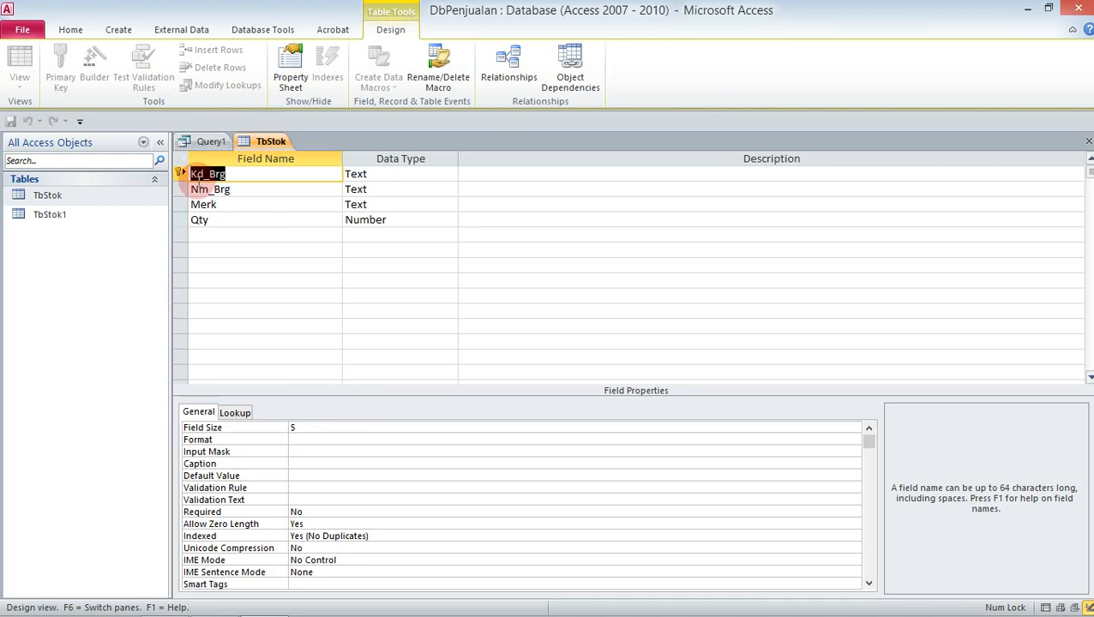
click(181, 173)
click(51, 216)
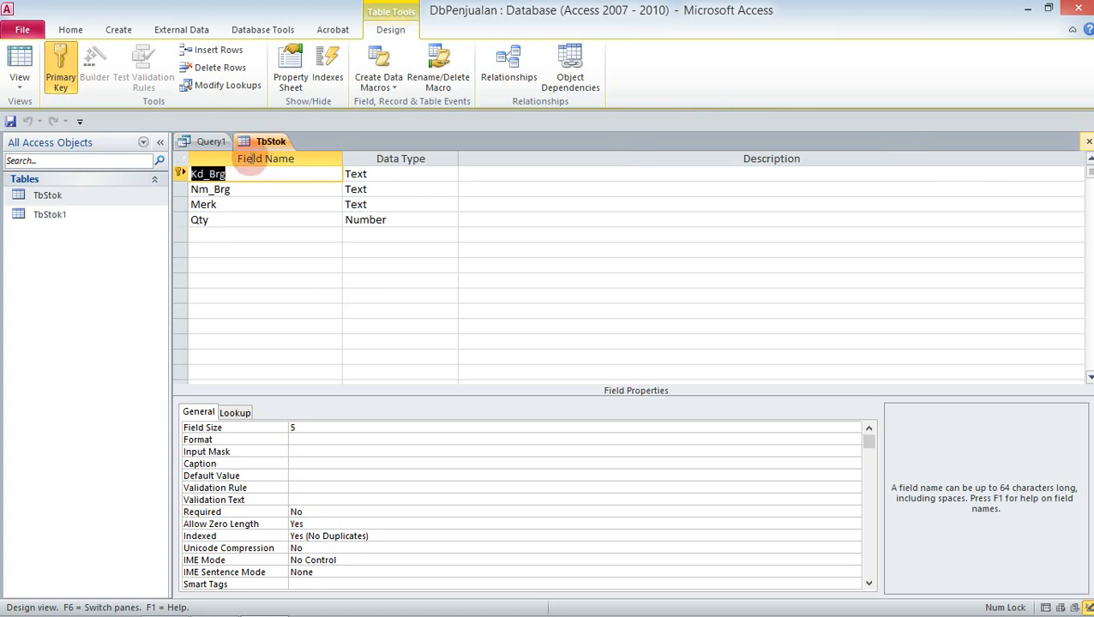
key(ctrl+w)
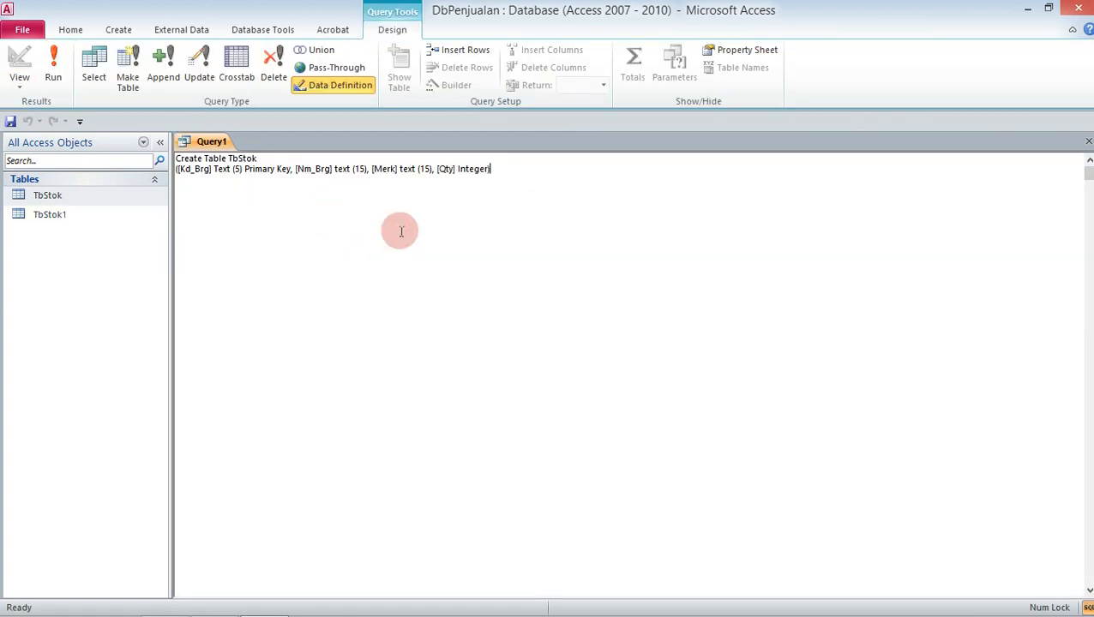
Switch to the Pertemuan-6 PDF in Adobe Acrobat, find the Insert Into section, then return to Access
key(alt)
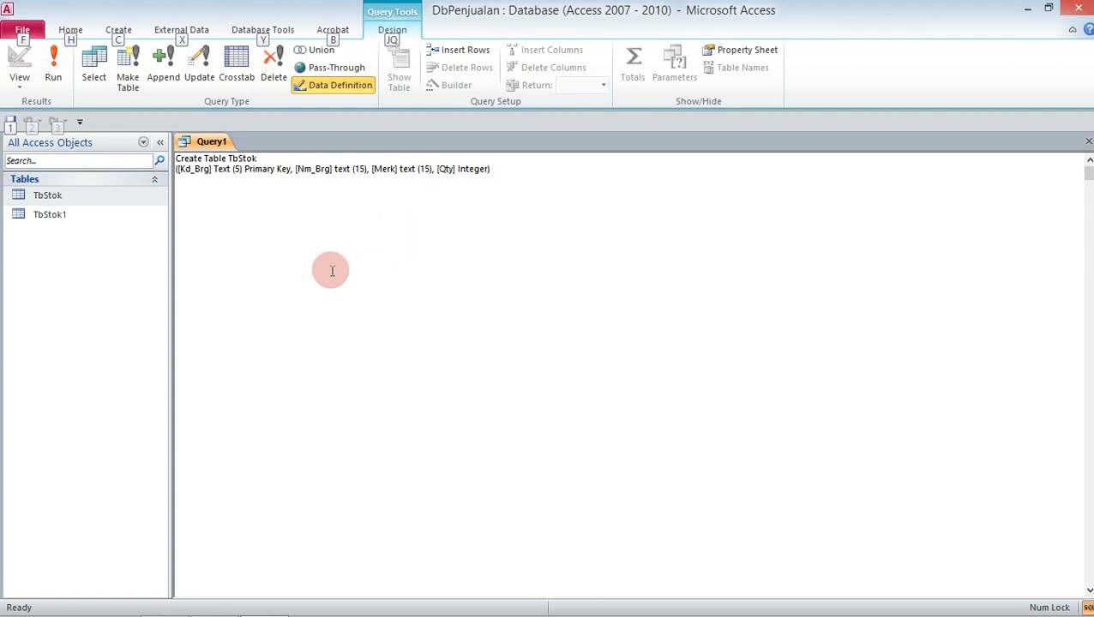
key(f)
key(alt+Tab)
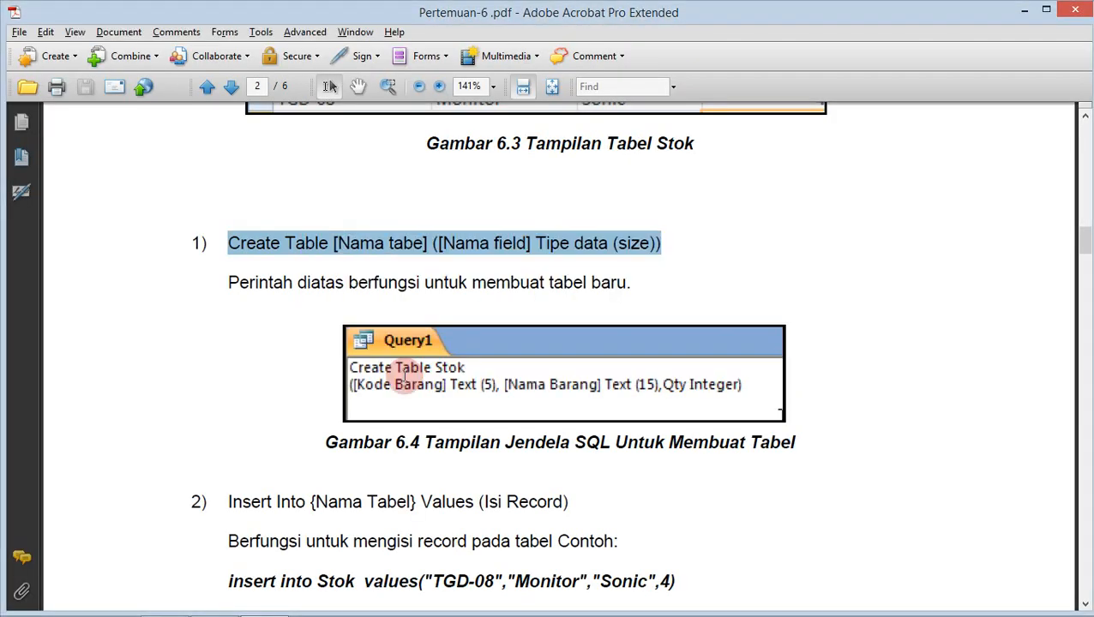
scroll(343, 377, down, 3)
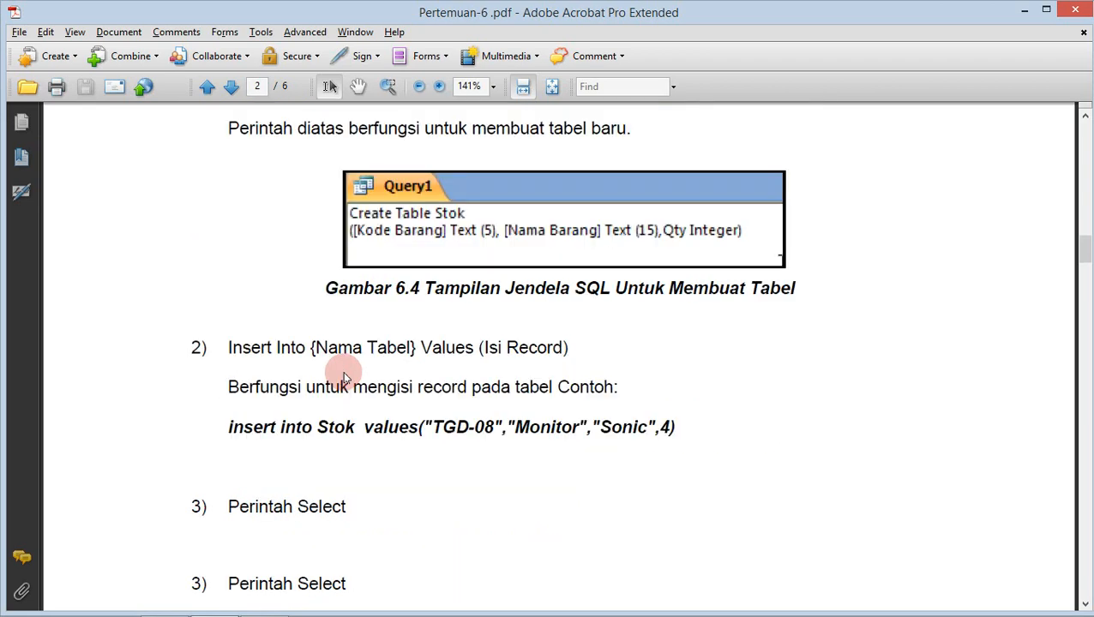
click(343, 373)
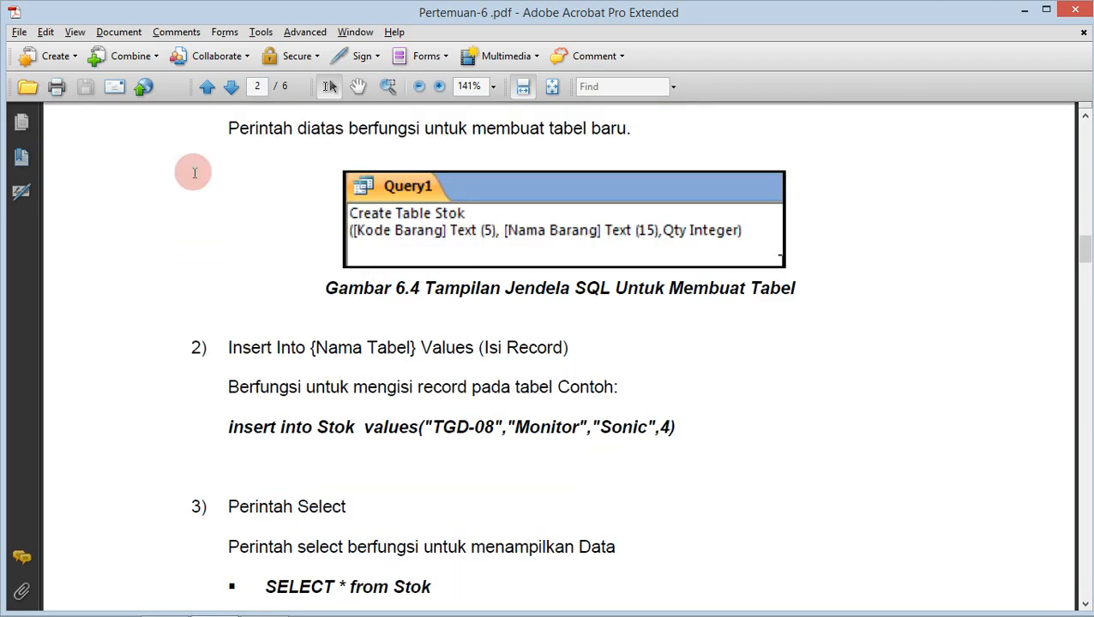
key(alt+Tab)
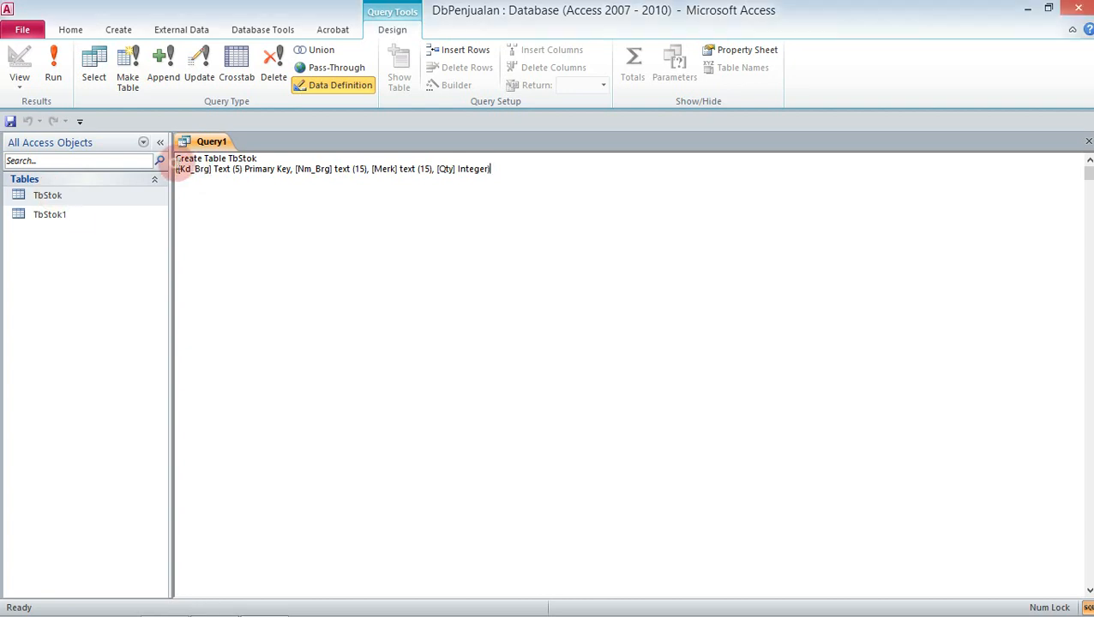
Clear the entire Create Table statement from the Query1 SQL view
click(516, 171)
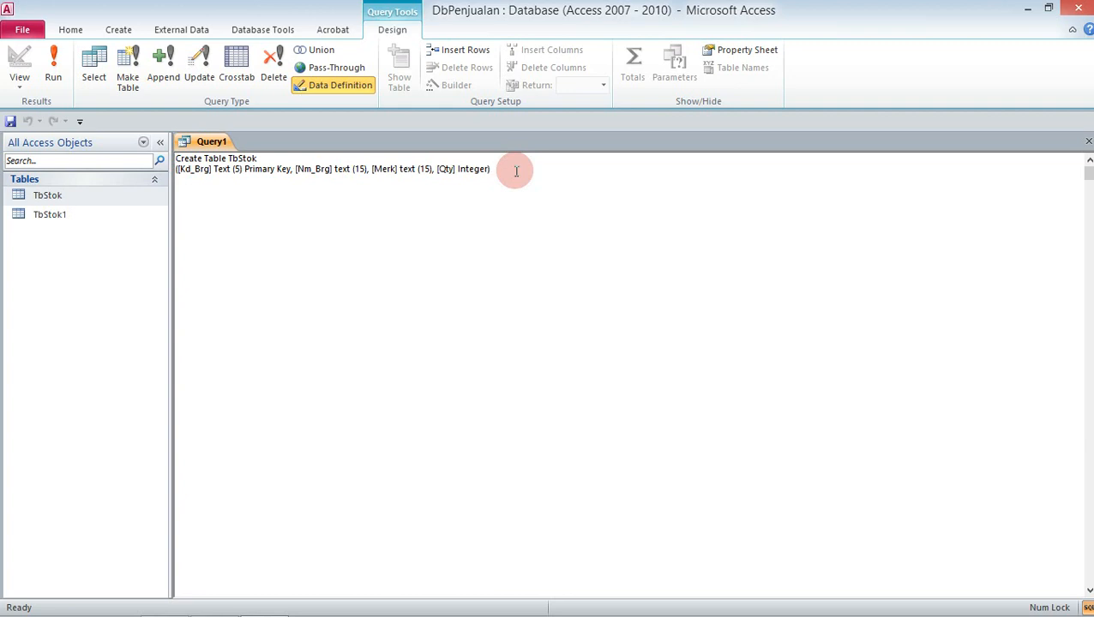
key(shift+Home)
key(shift+Up)
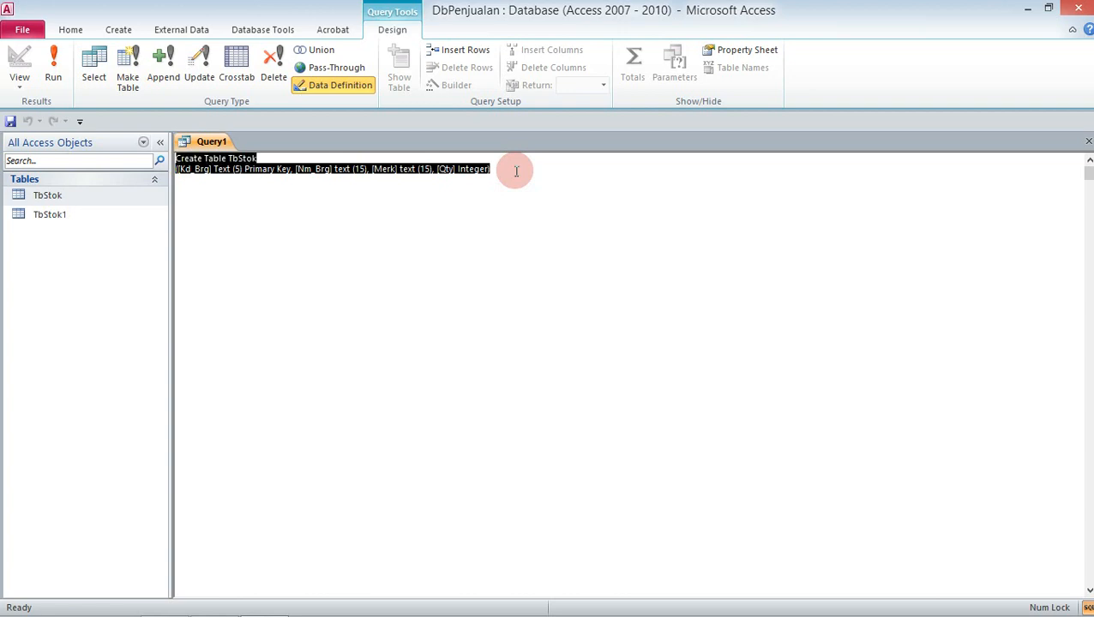
key(Delete)
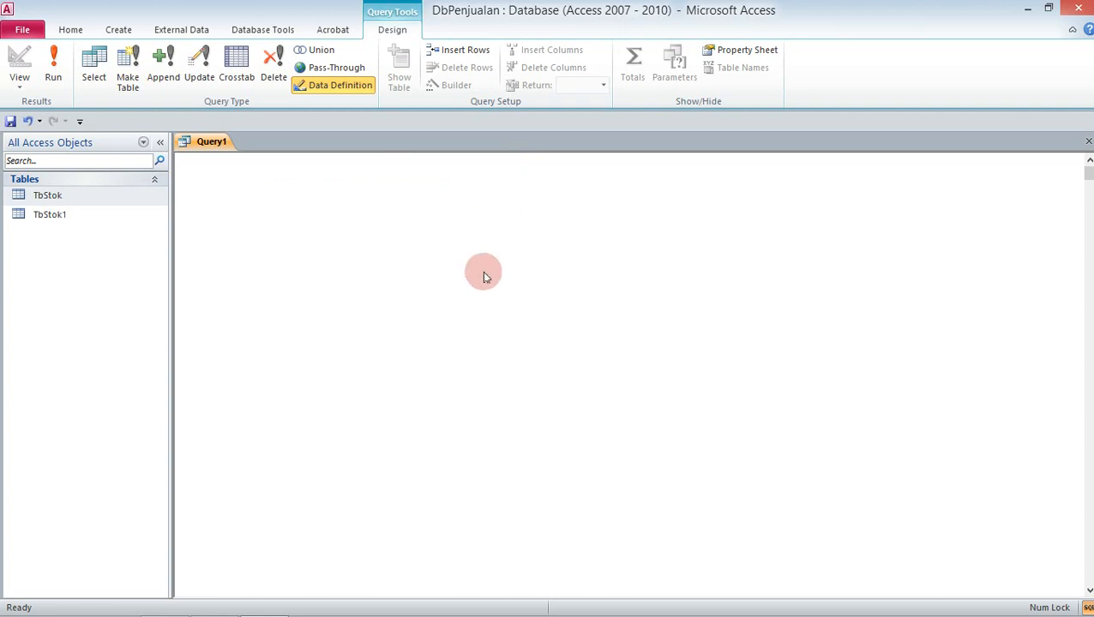
Read the Insert Into syntax line in the Pertemuan-6 PDF in Adobe Acrobat, then return to Access
key(alt+Tab)
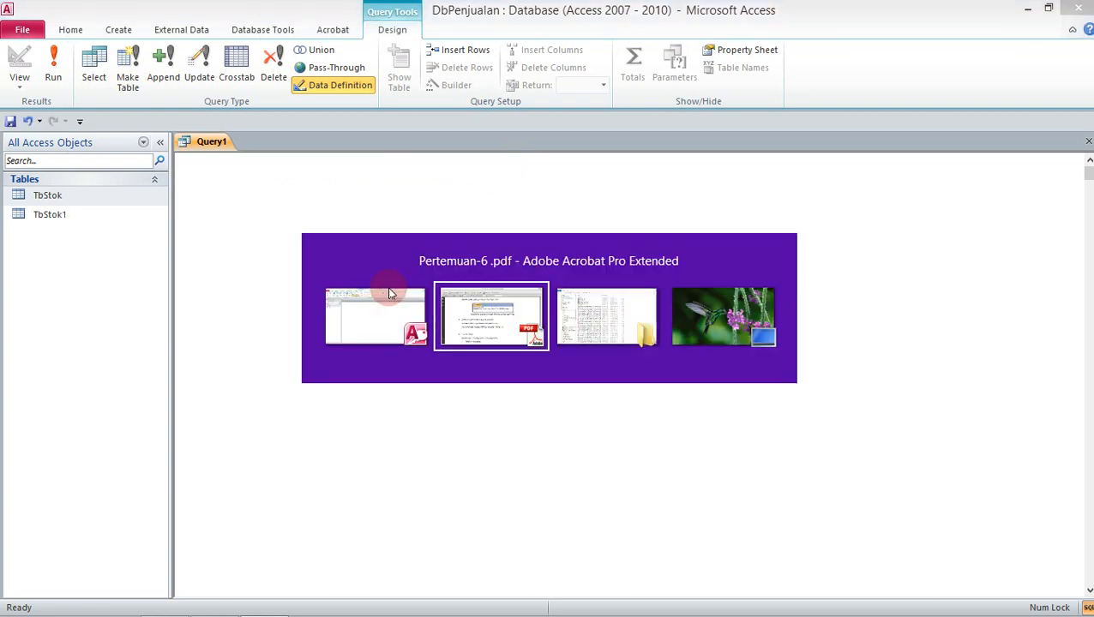
scroll(244, 349, down, 2)
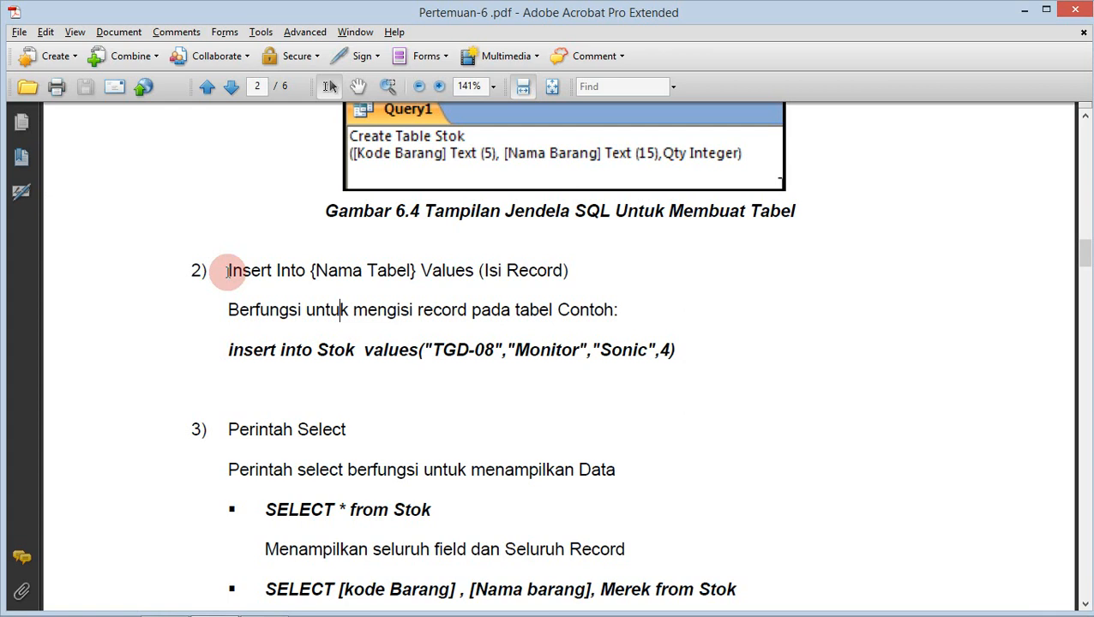
drag(227, 271, 568, 271)
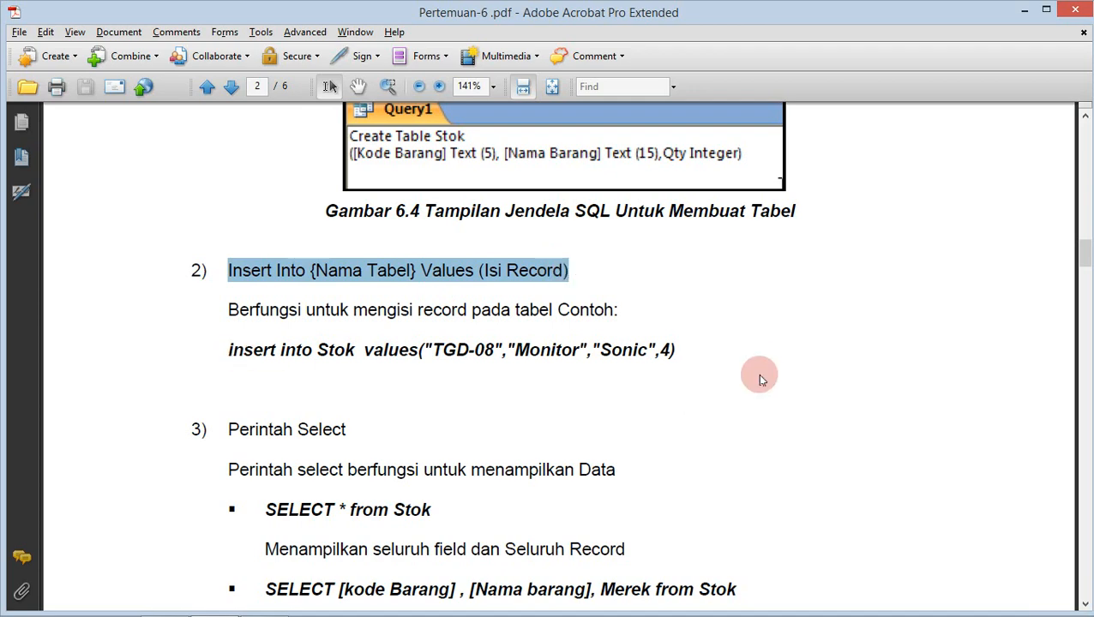
key(alt+Tab)
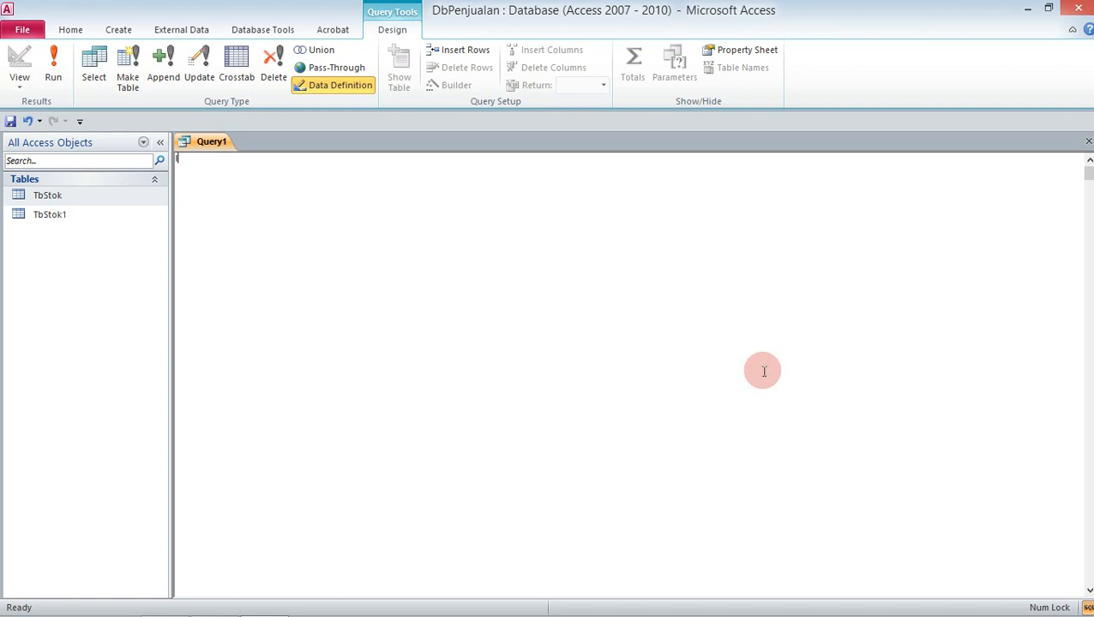
Write "Insert into TbStok Values" in the Query1 SQL view, checking the syntax in the Pertemuan-6 PDF in Adobe Acrobat
text(Insert into)
key(alt+Tab)
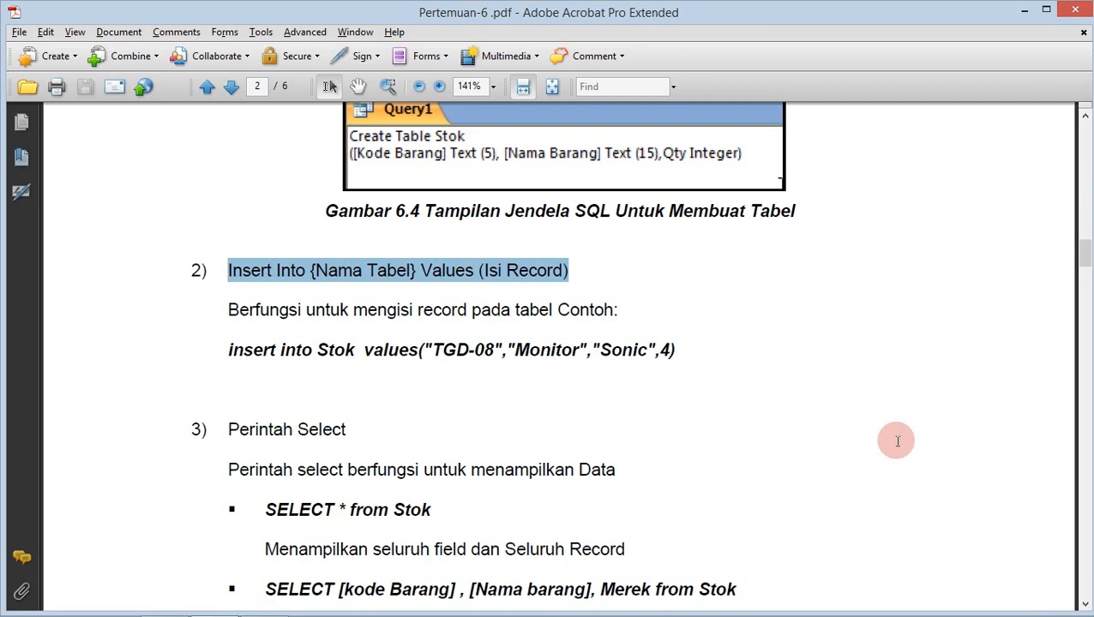
key(alt+Tab)
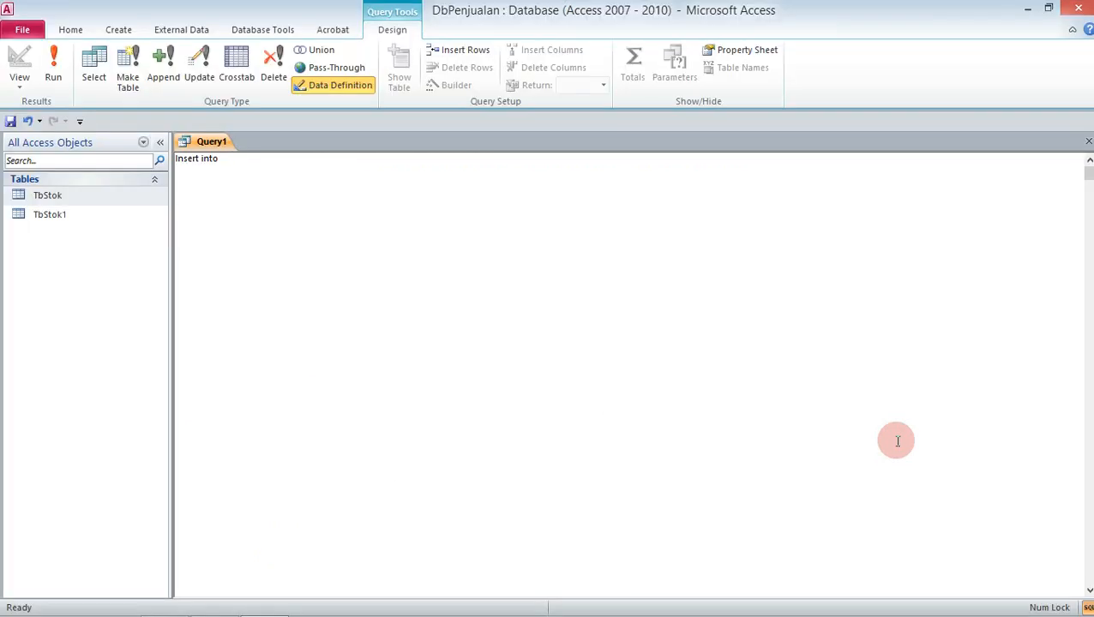
text(TbStok)
key(alt)
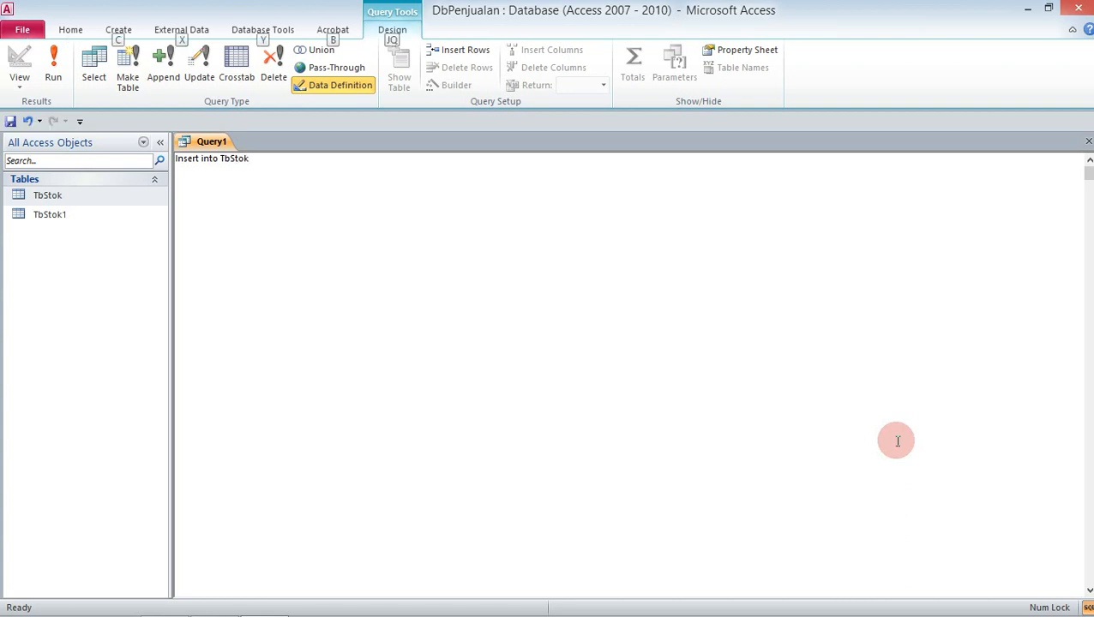
key(alt)
text(V)
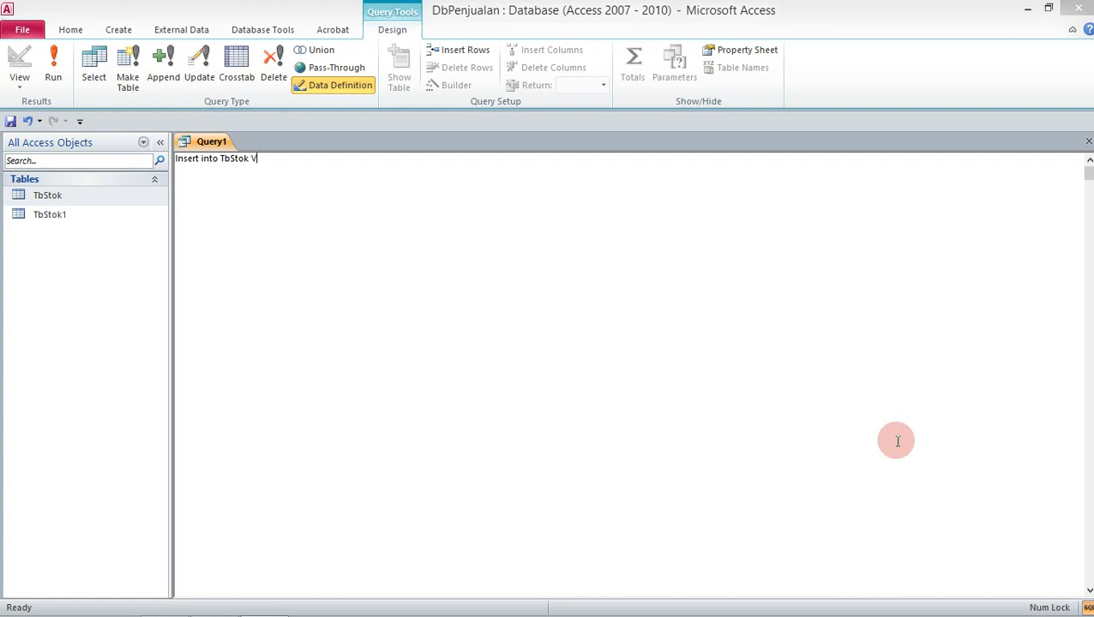
text(alues)
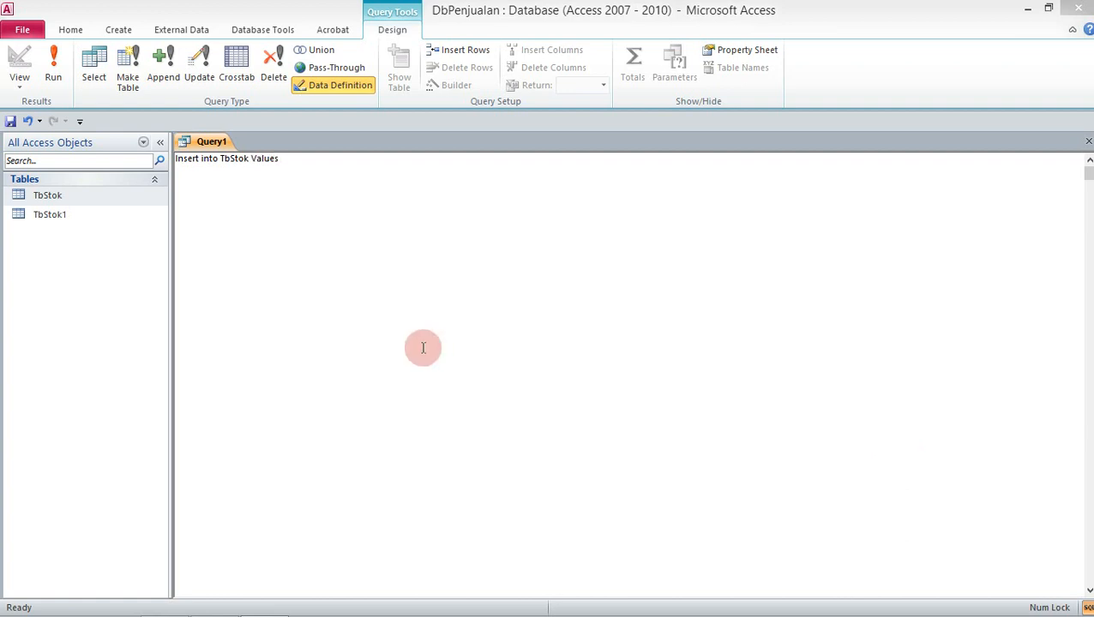
Copy the example values ("TGD-08","Monitor","Sonic",4) from the PDF in Adobe Acrobat and paste them after Values in the Access query
key(alt+Tab)
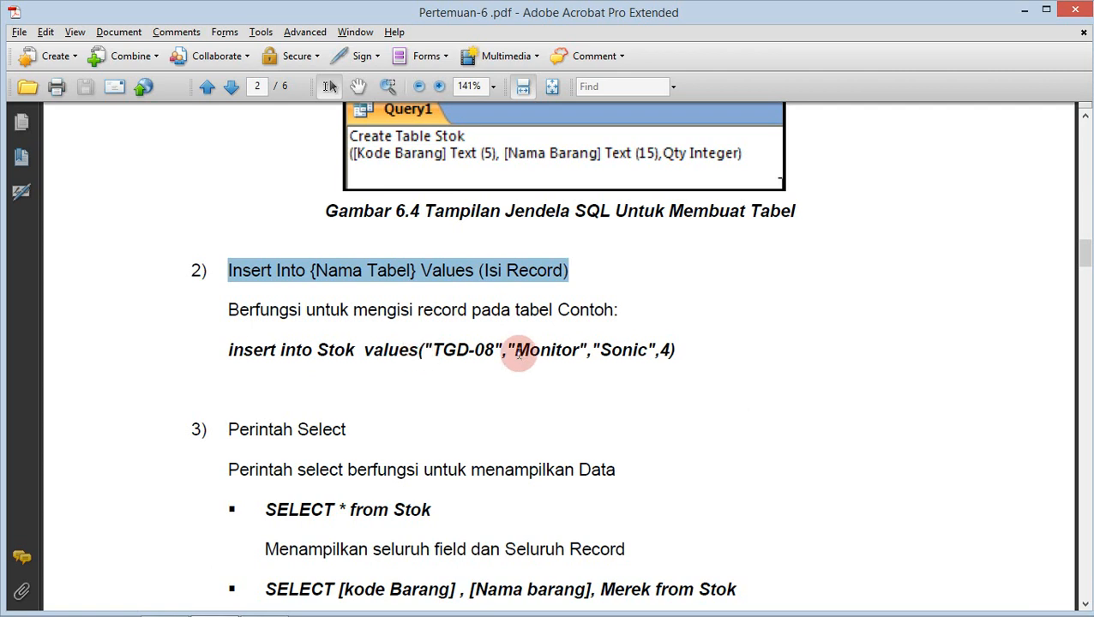
double_click(652, 350)
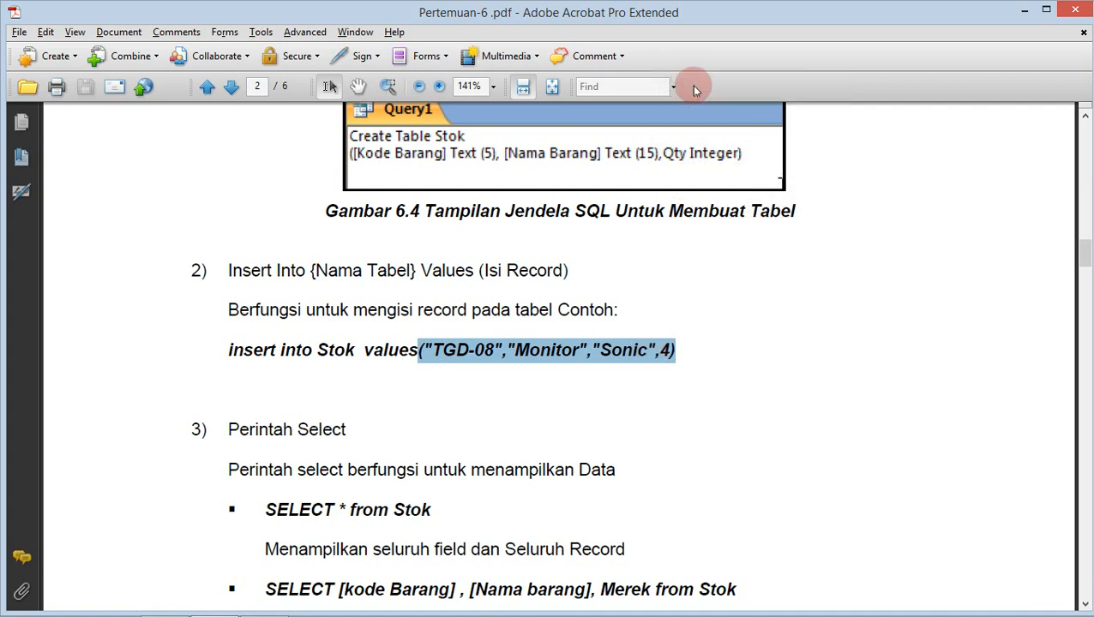
right_click(649, 350)
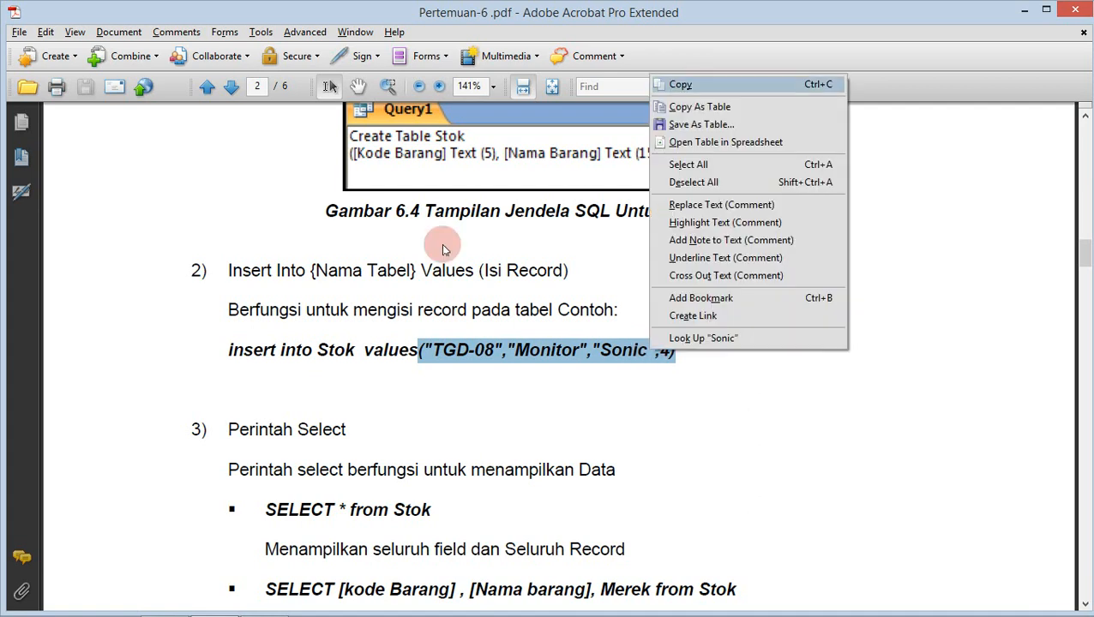
click(680, 84)
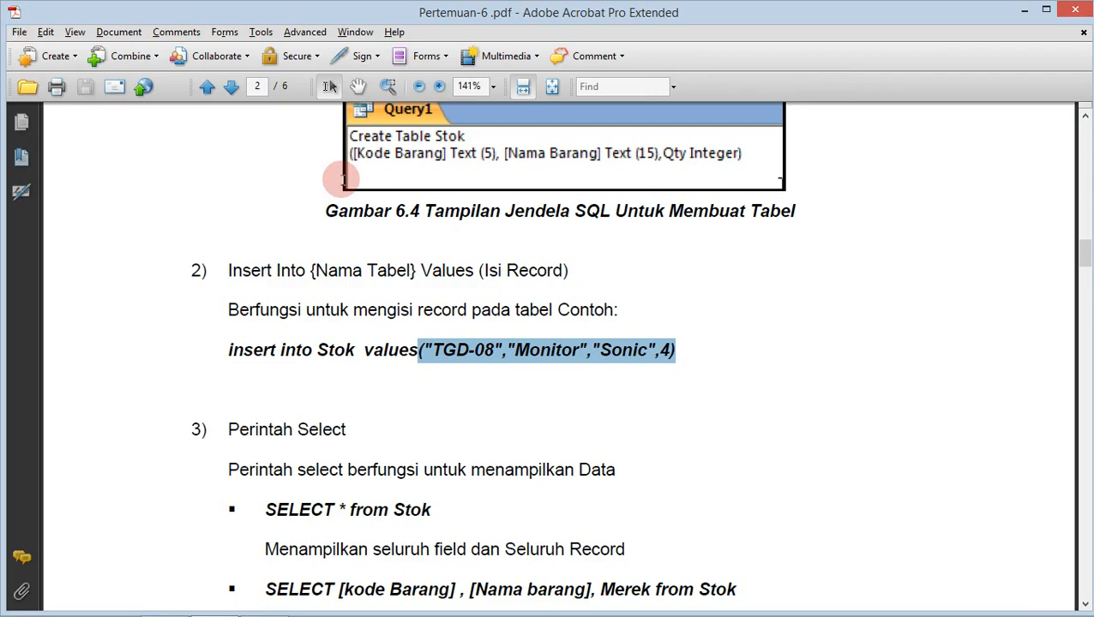
key(alt+Tab)
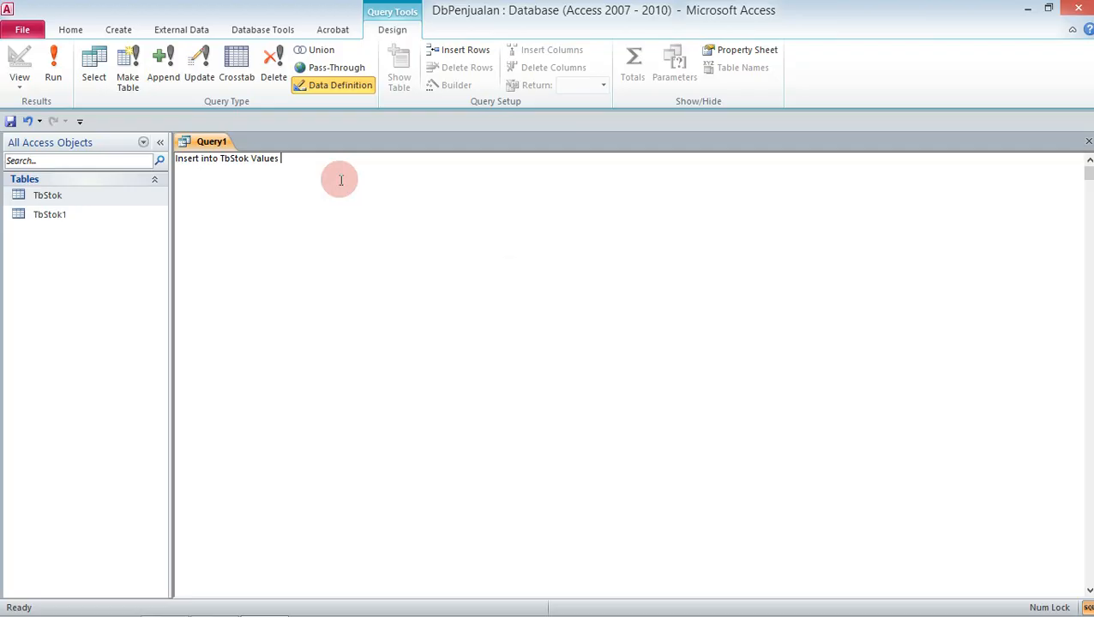
key(ctrl+v)
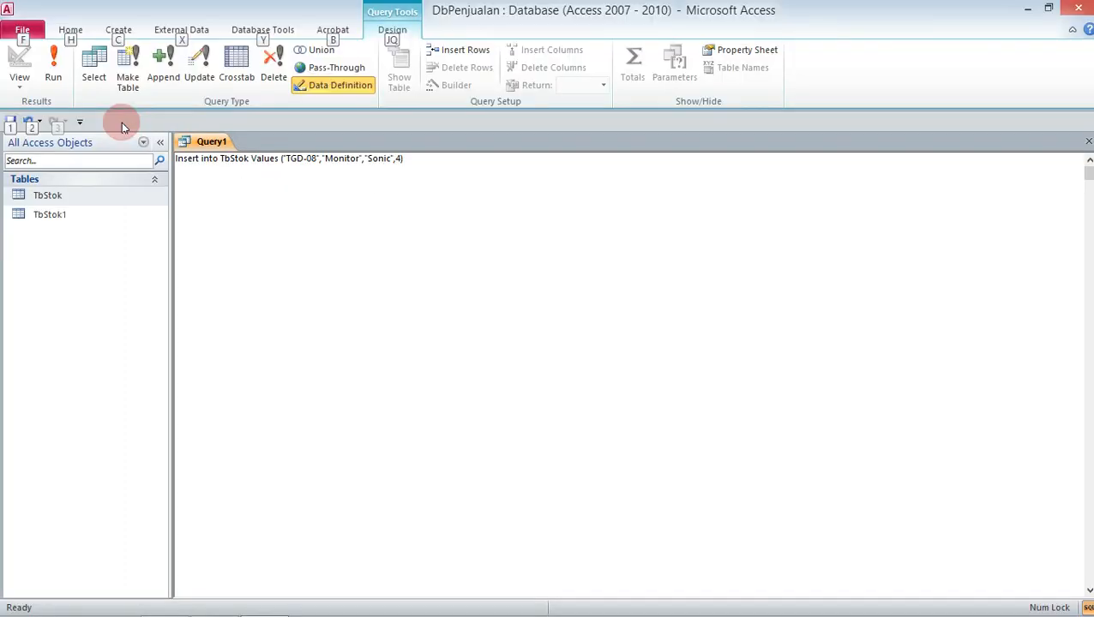
Run the Insert Into query and accept appending the row to TbStok
click(51, 60)
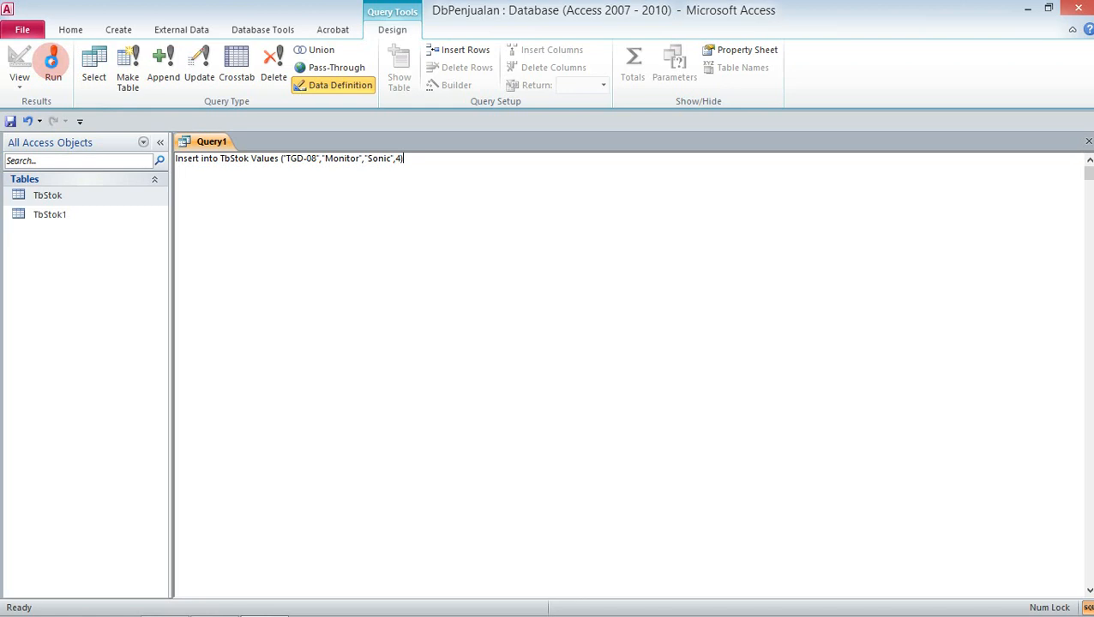
click(52, 60)
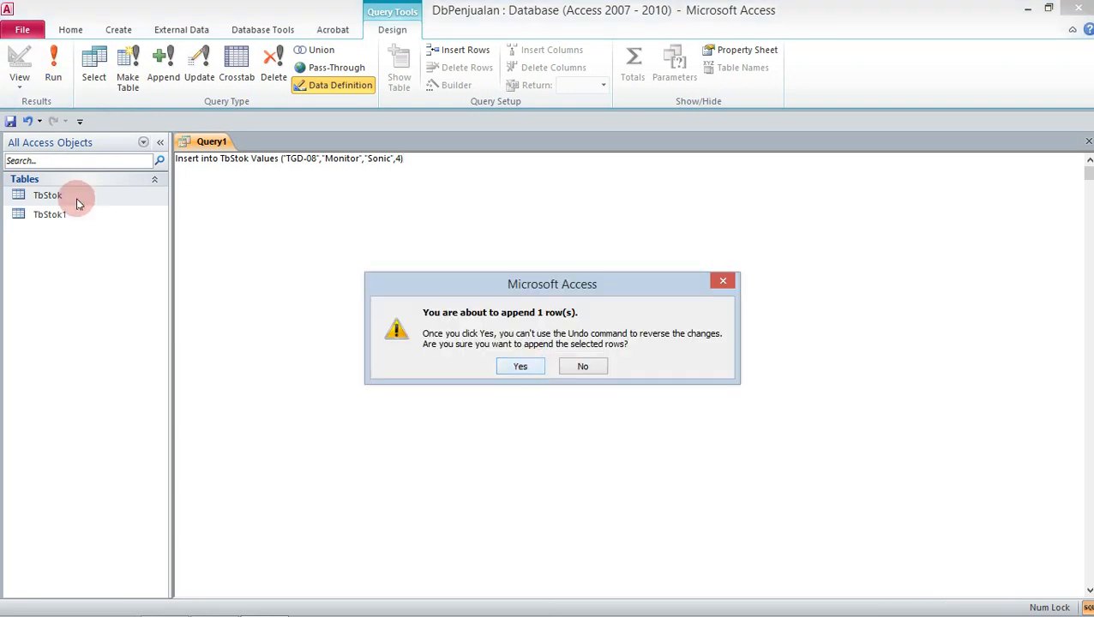
key(Return)
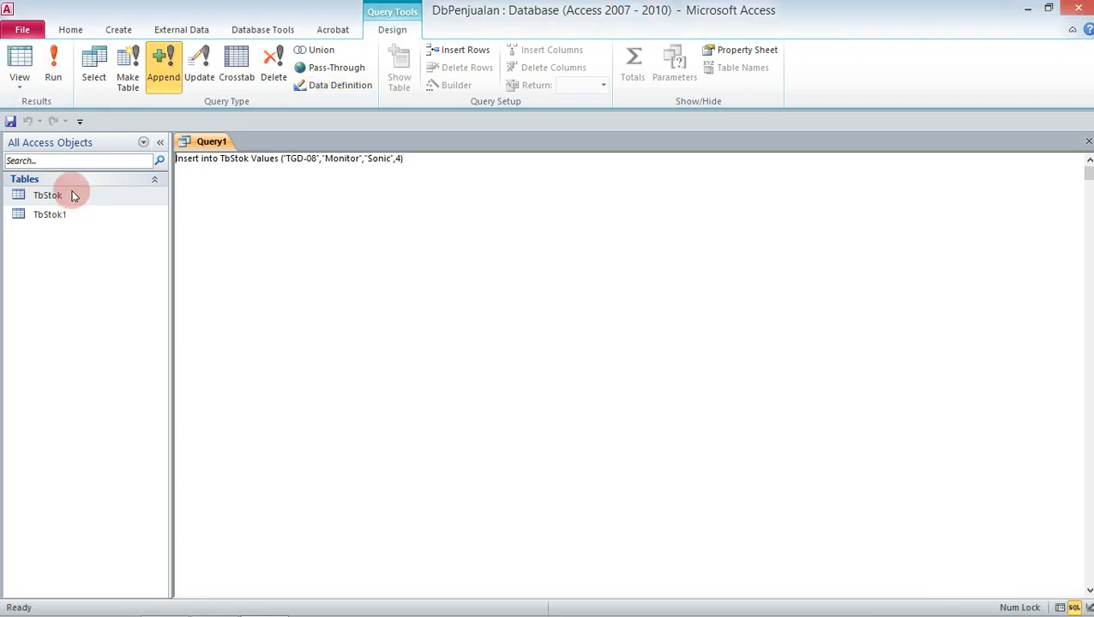
Open TbStok in Datasheet View, compare its record with the Insert Into statement in Query1, then close the table
double_click(73, 195)
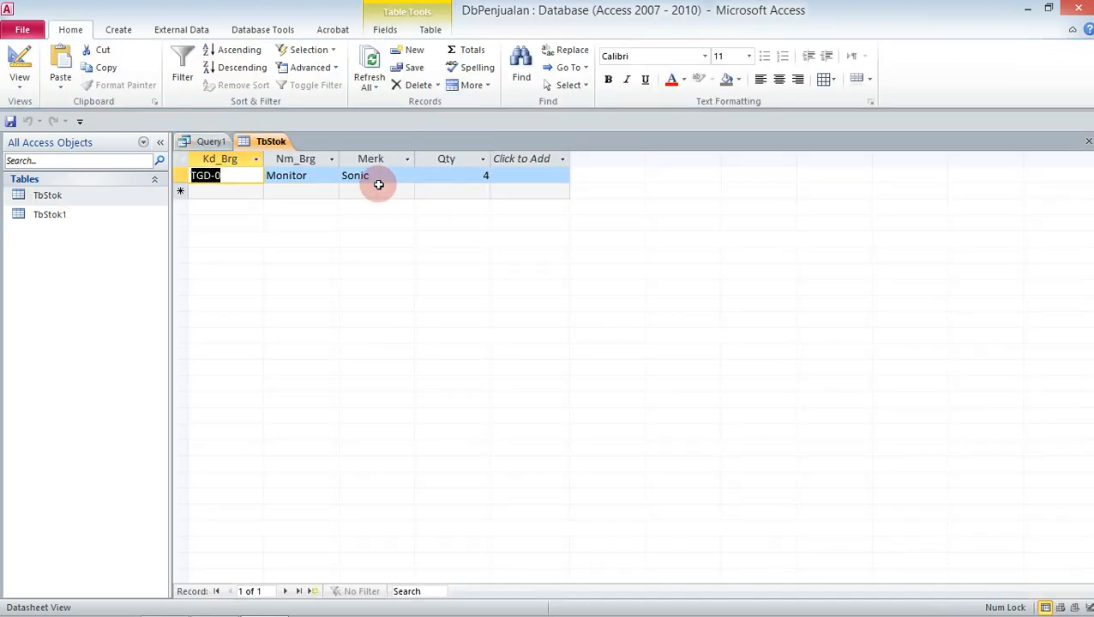
click(206, 148)
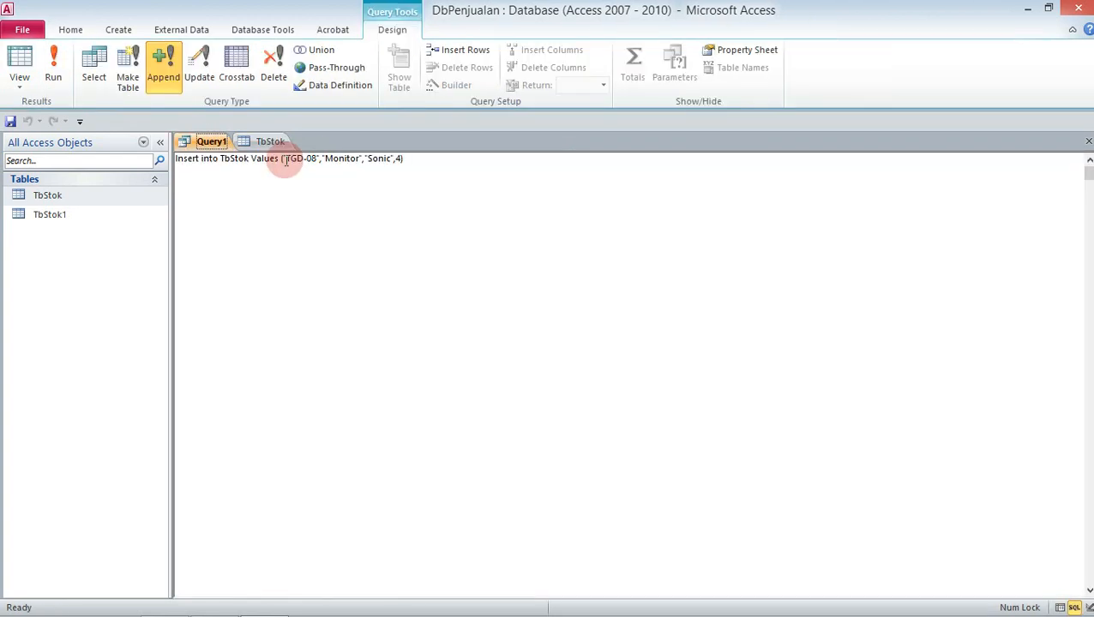
click(278, 143)
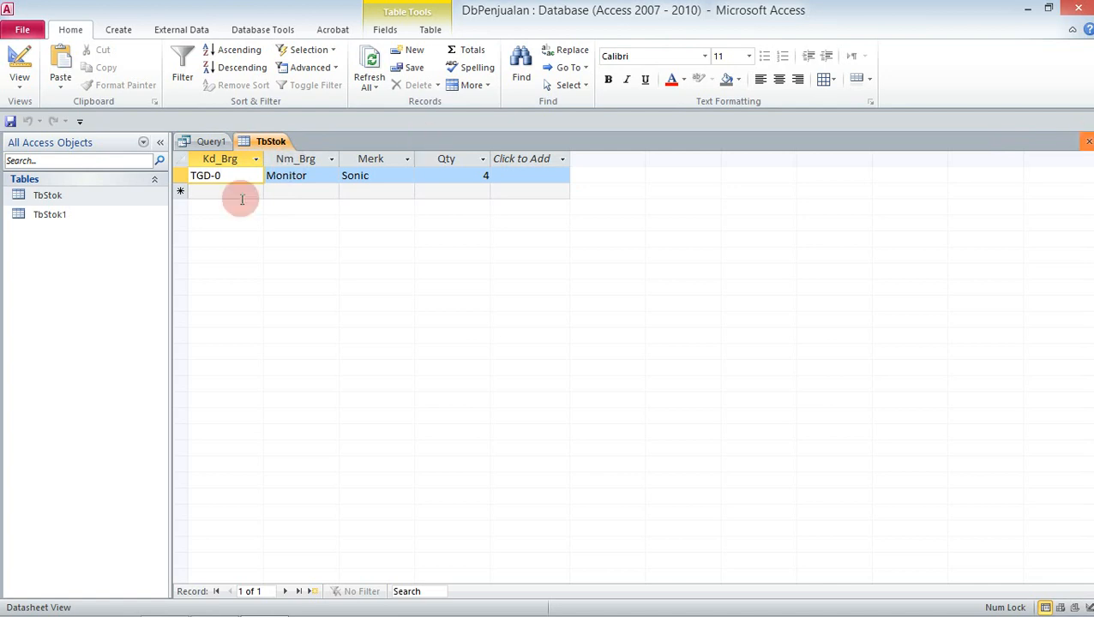
key(ctrl+w)
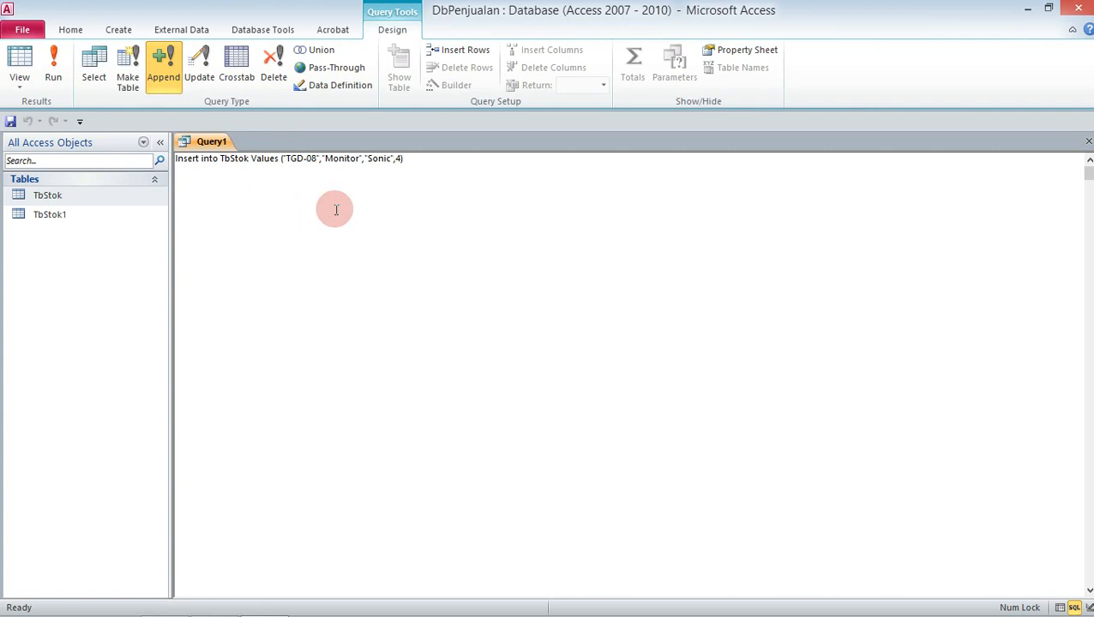
Clear the Insert Into statement from Query1, then find the Perintah Select section in the PDF in Adobe Acrobat
key(ctrl+a)
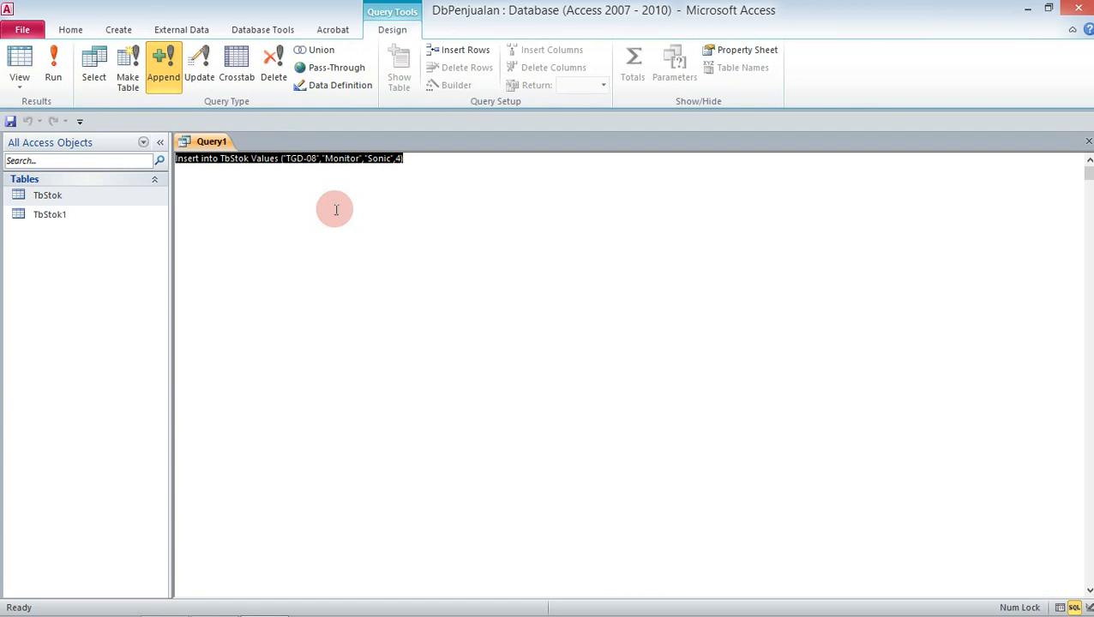
key(Delete)
key(alt+Tab)
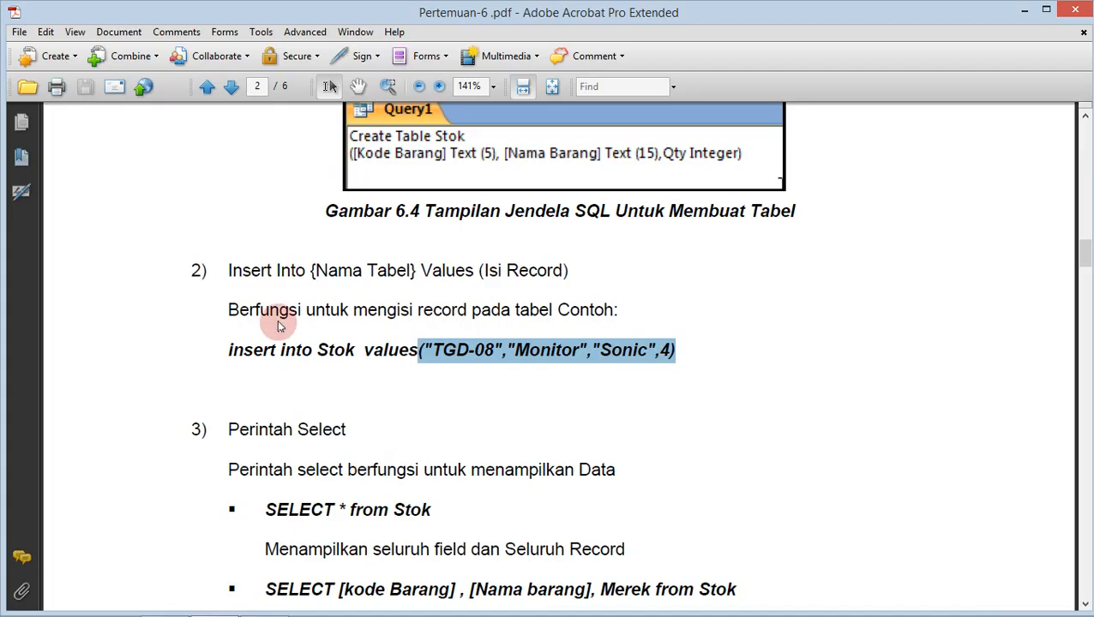
click(262, 272)
scroll(268, 279, down, 5)
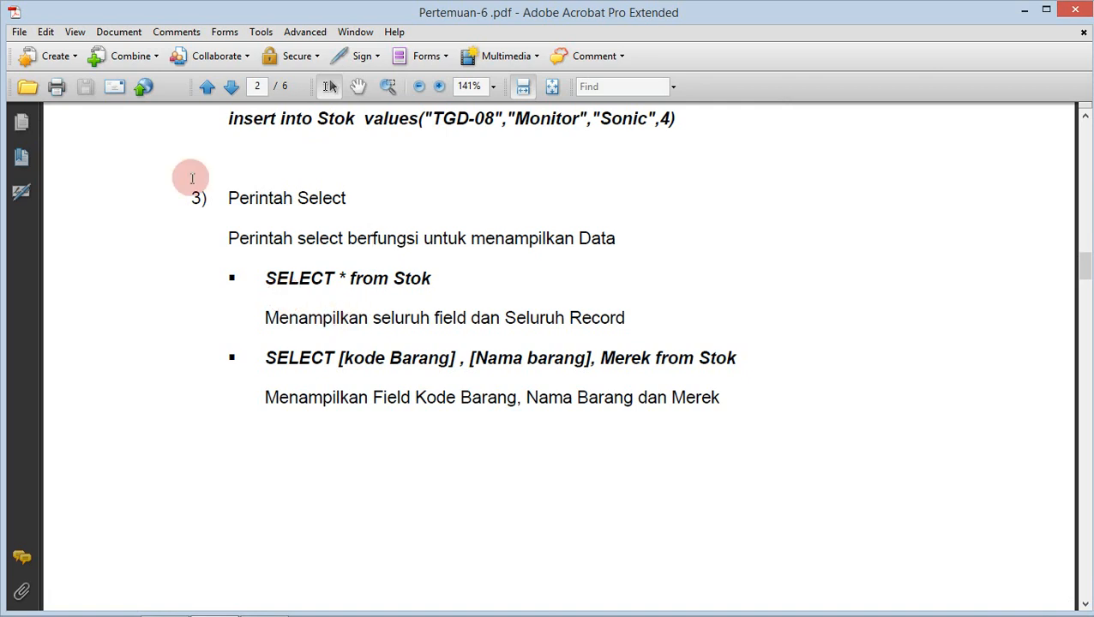
Return to Access, write "select * from tbstok" in the Query1 SQL view following the PDF example, and run the query
key(alt+Tab)
text(s)
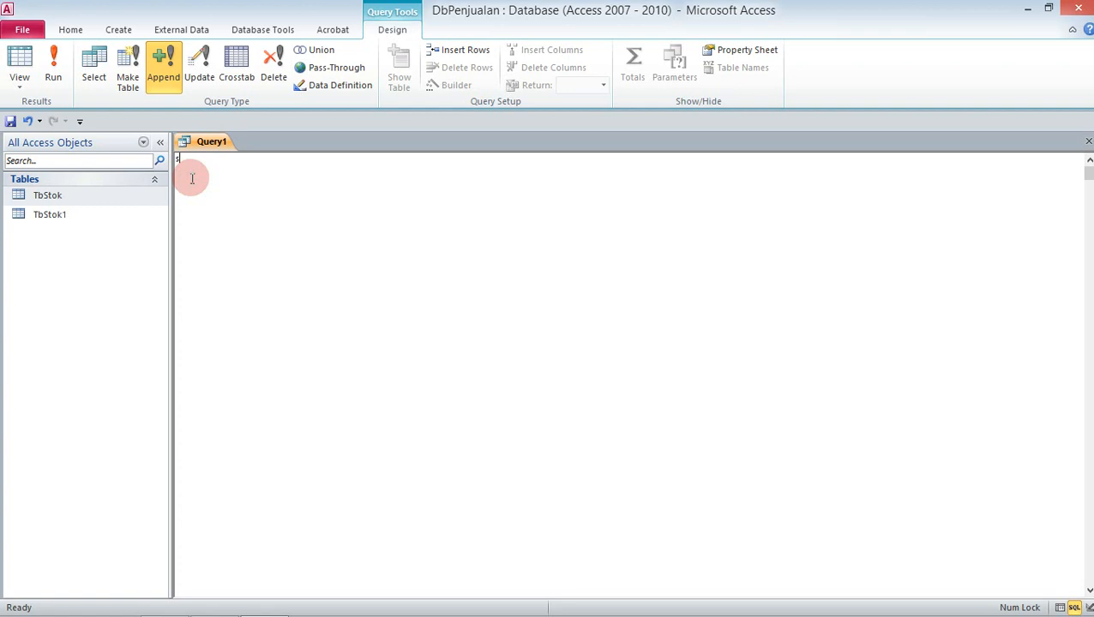
text(elect *)
key(alt+Tab)
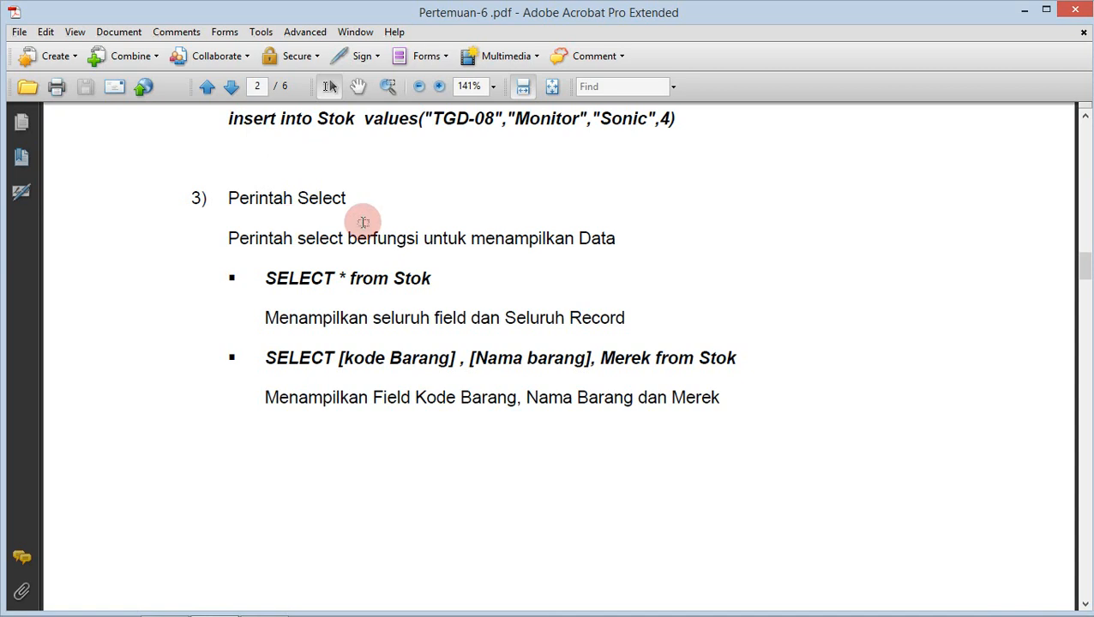
key(alt+Tab)
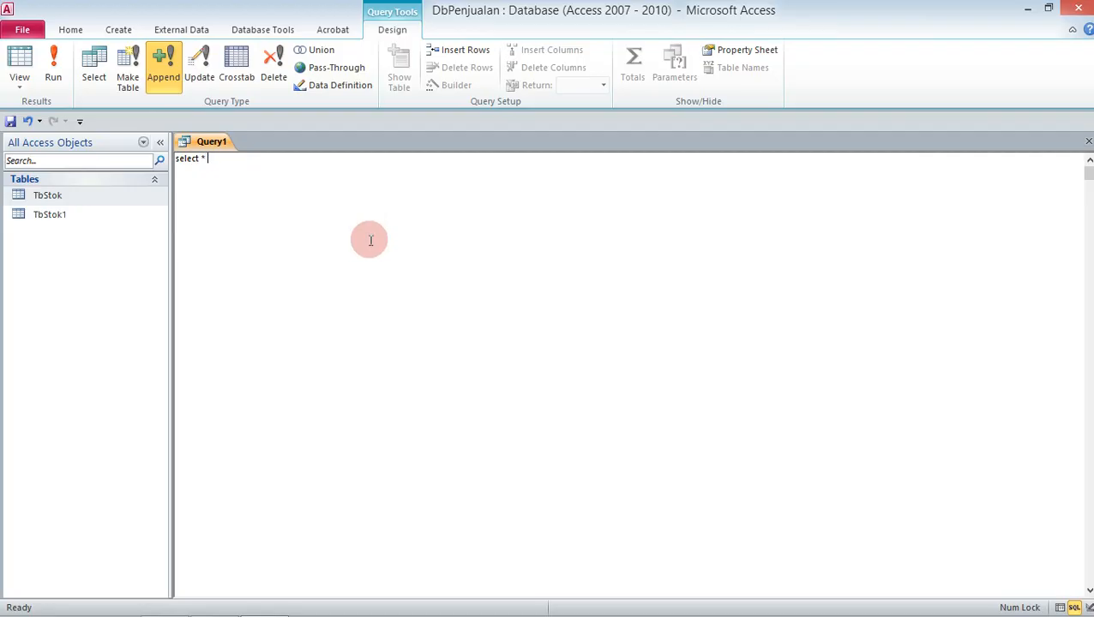
text(from tbstok)
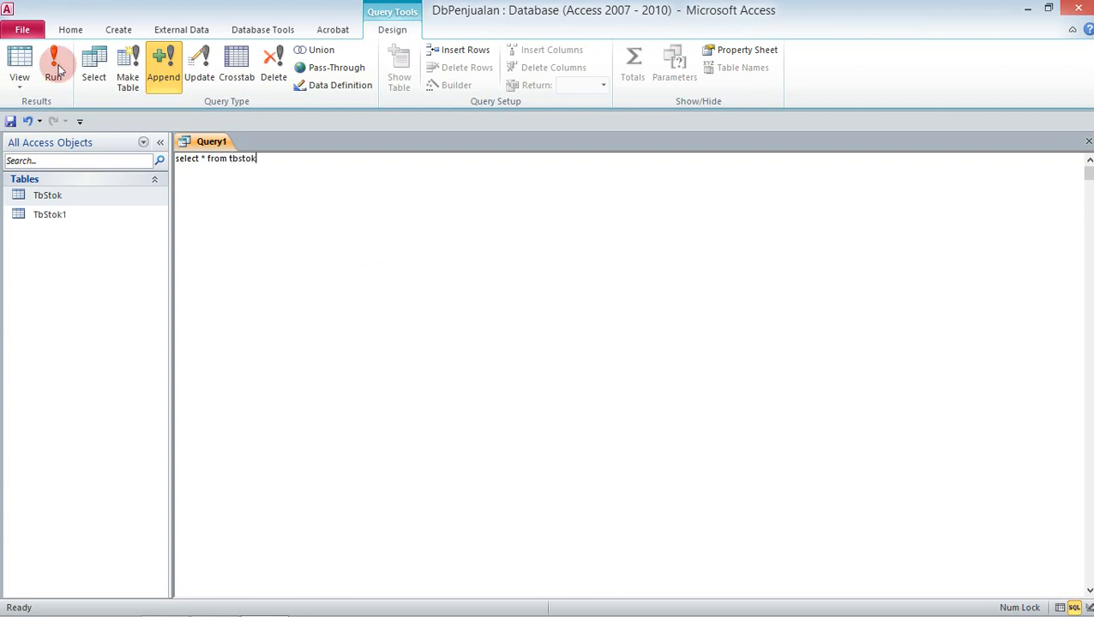
click(57, 65)
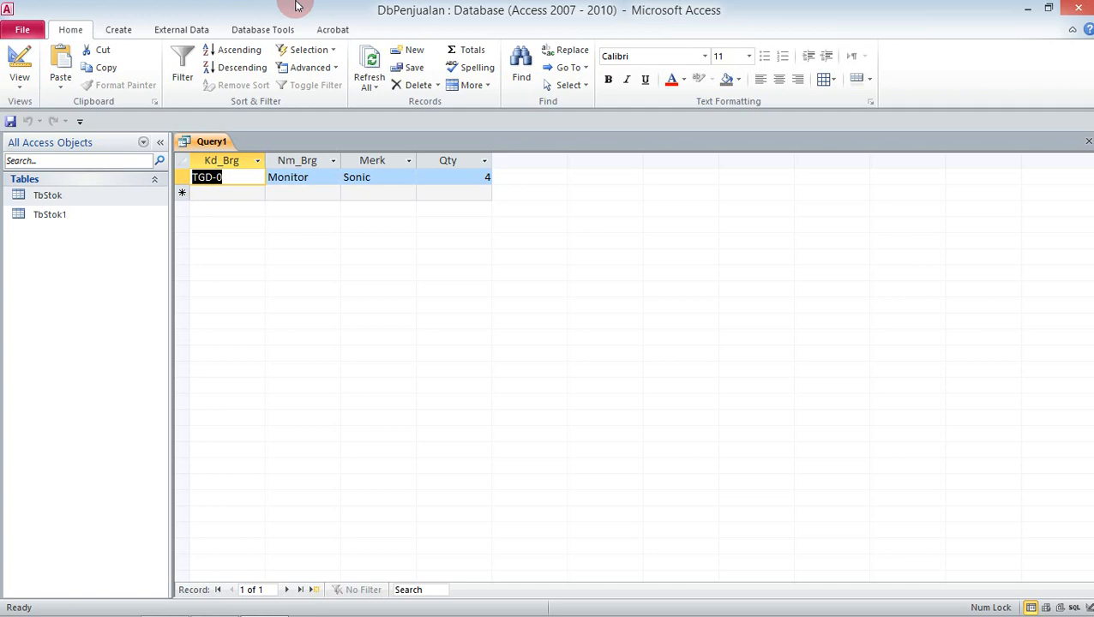
Review Query1 in SQL, Datasheet and Design views, then clear its select statement in SQL view
click(66, 221)
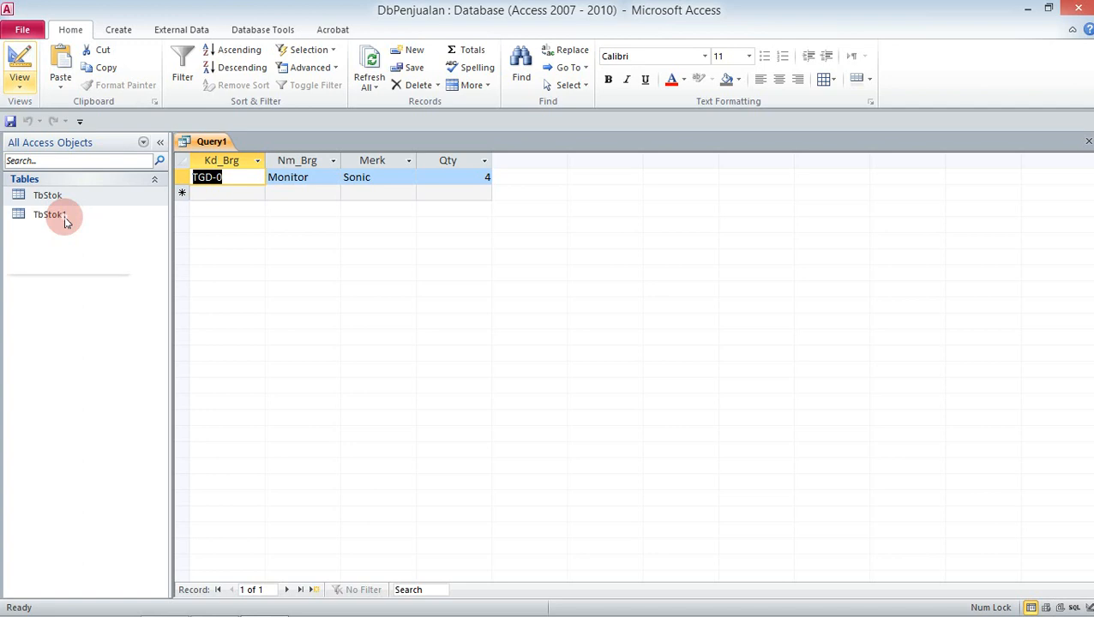
click(254, 158)
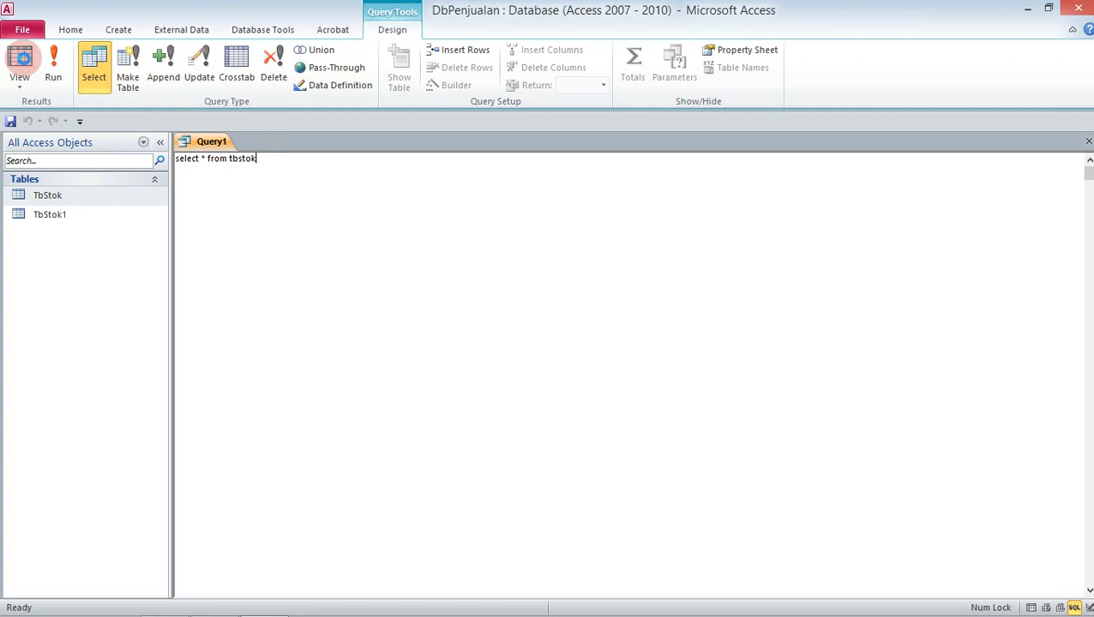
click(20, 58)
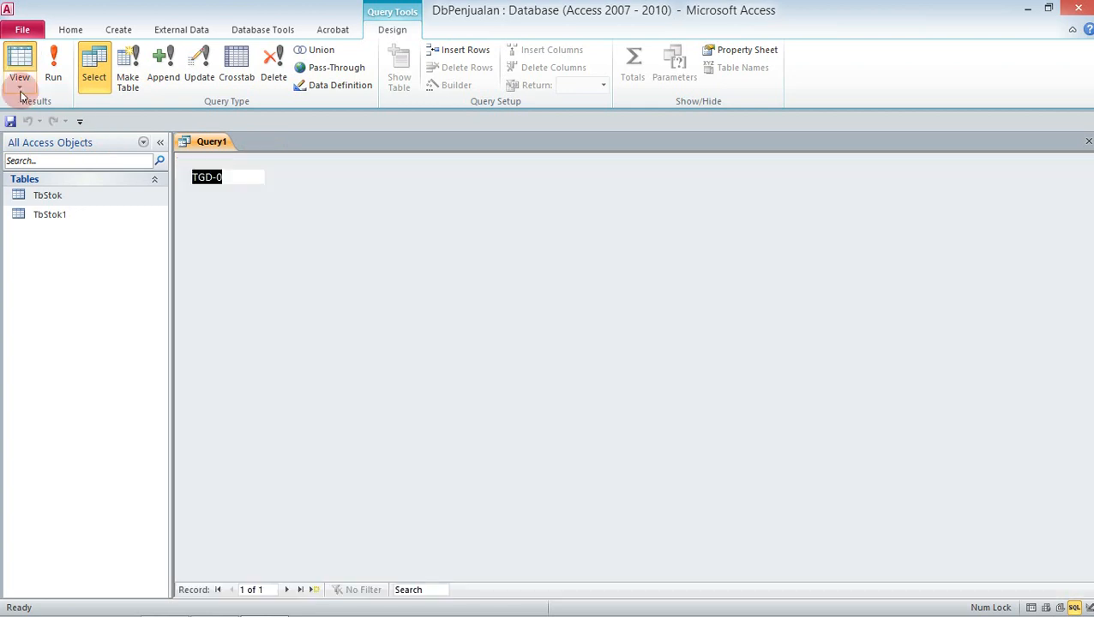
click(20, 88)
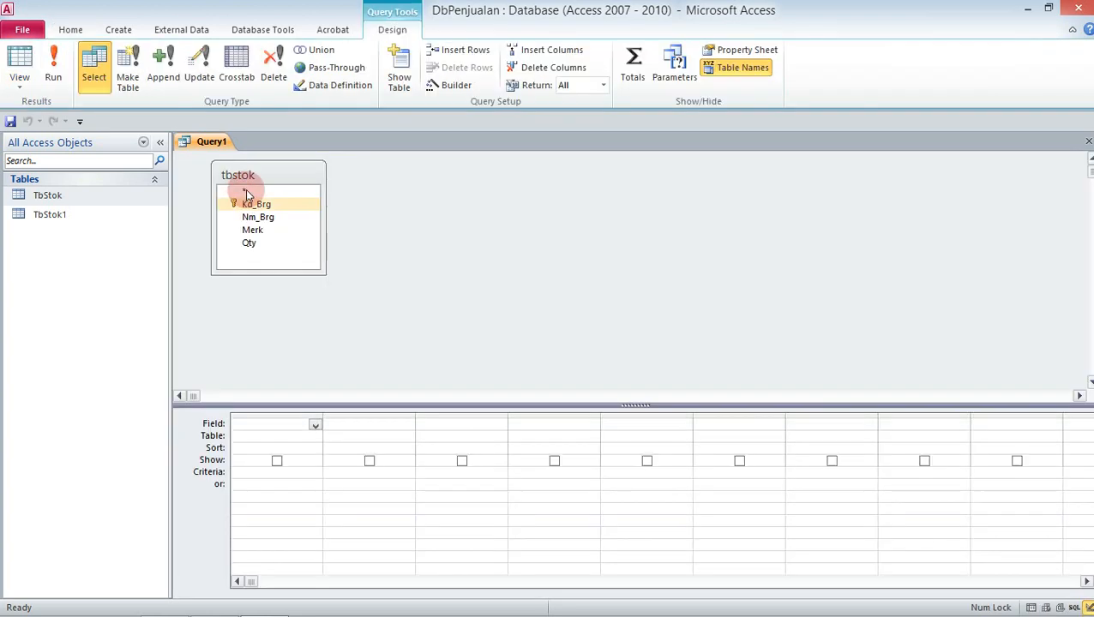
click(245, 192)
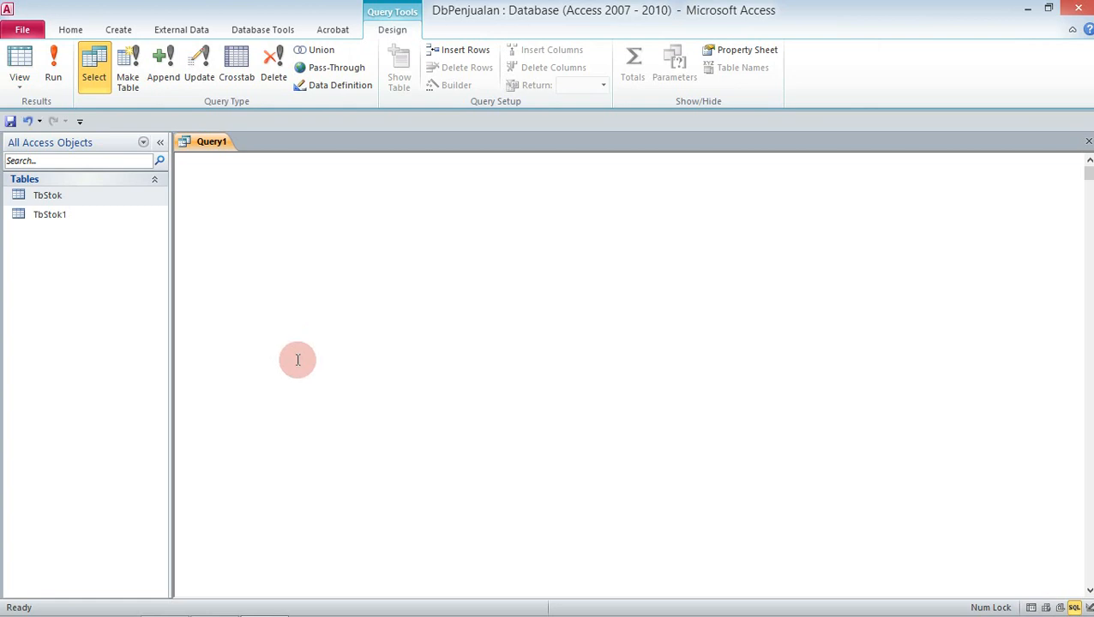
Switch to Adobe Acrobat, check the Perintah Select example that lists specific fields including Merek, and return to Access
key(alt+Tab)
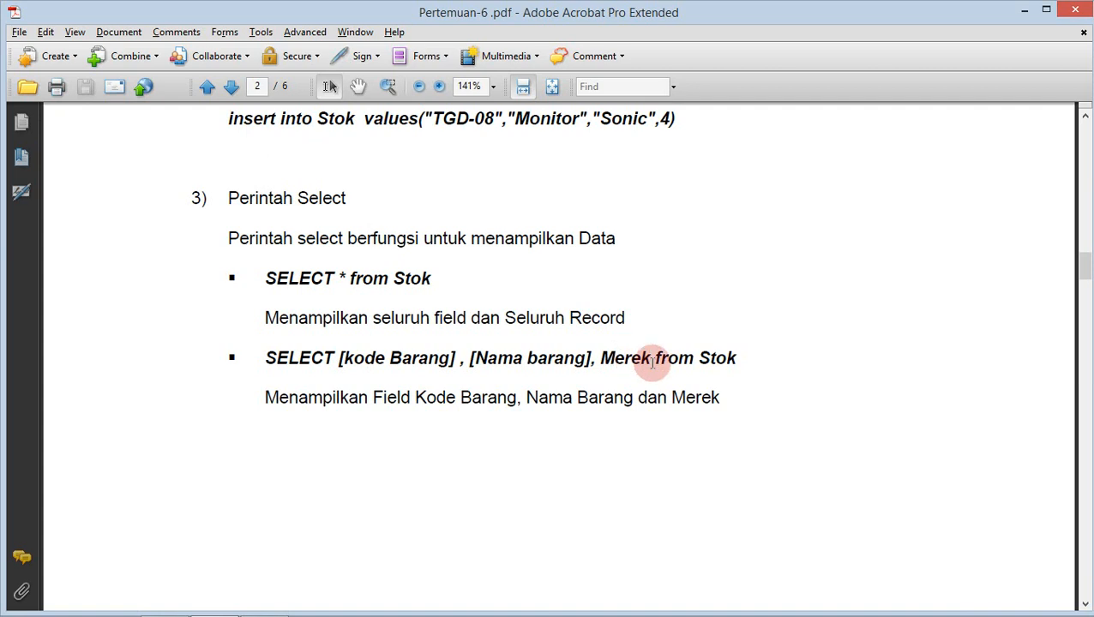
drag(601, 362, 669, 362)
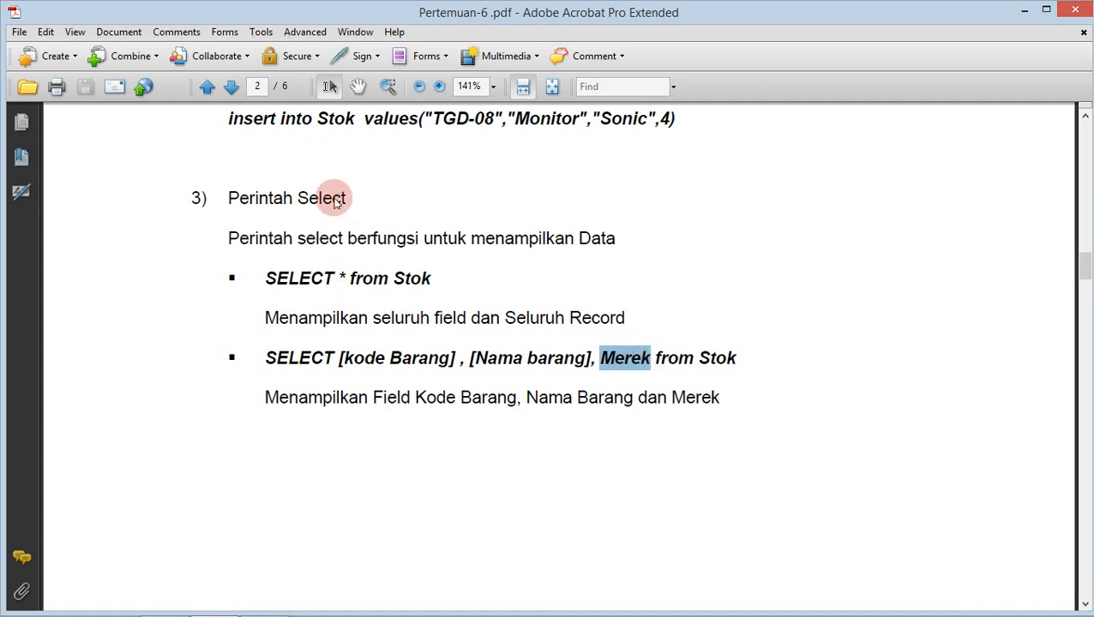
key(alt+Tab)
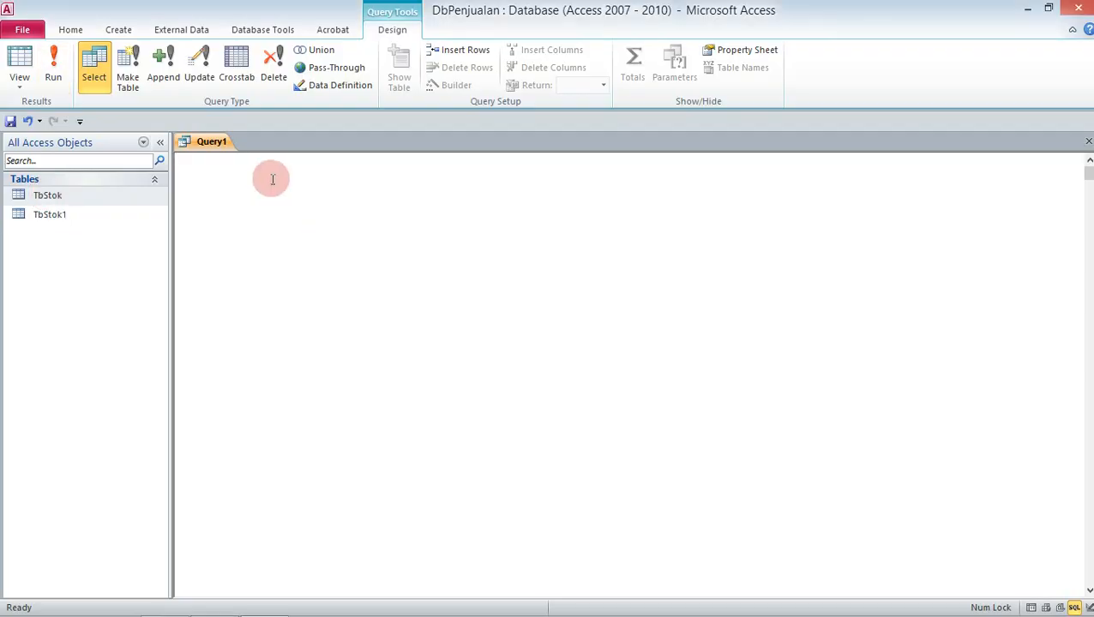
Write "Select [Kd_brg], [Nm_brg], [Merk] from tbstok" in the Query1 SQL view and run the query
text(Select)
key(alt+Tab)
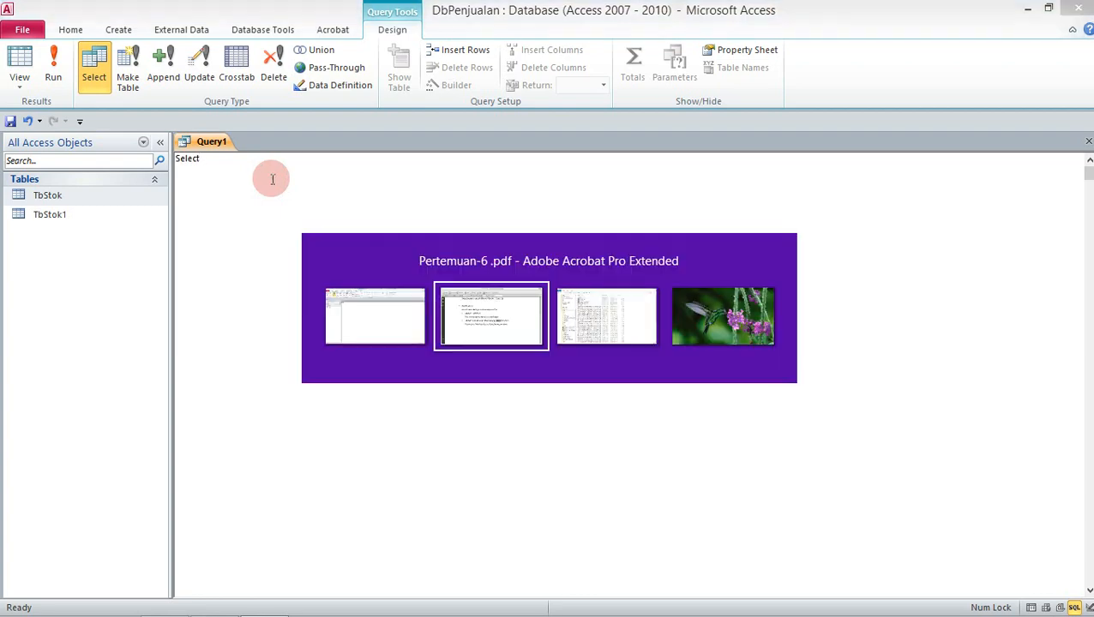
key(Escape)
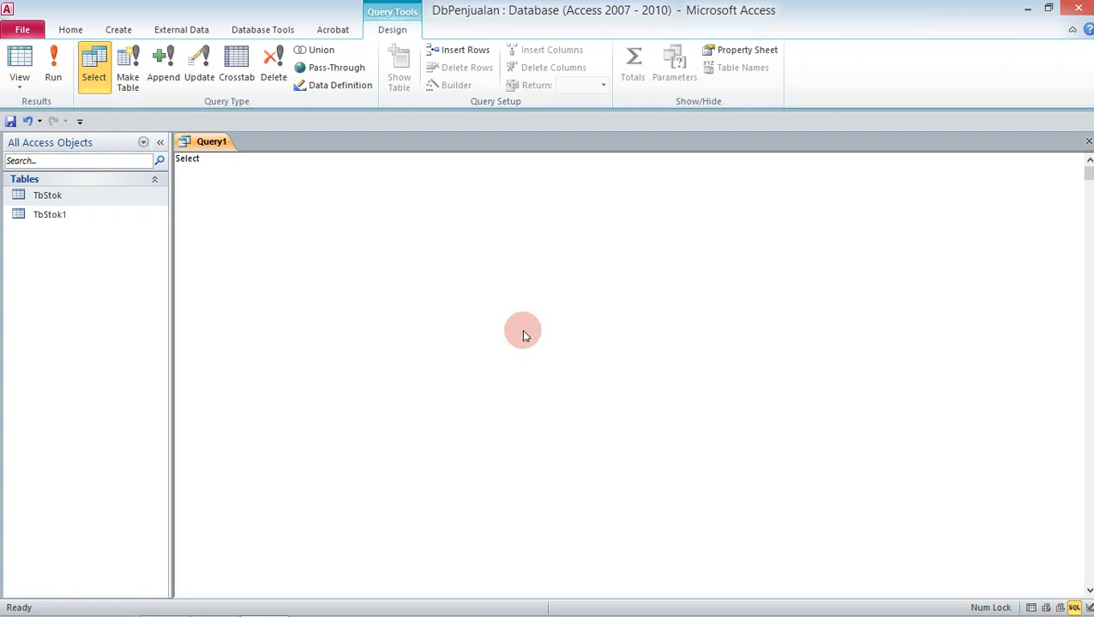
key(alt+Tab)
key(alt+Tab)
key(BackSpace)
text([Kd_brg], [Nm_brg)
text(], [Merk)
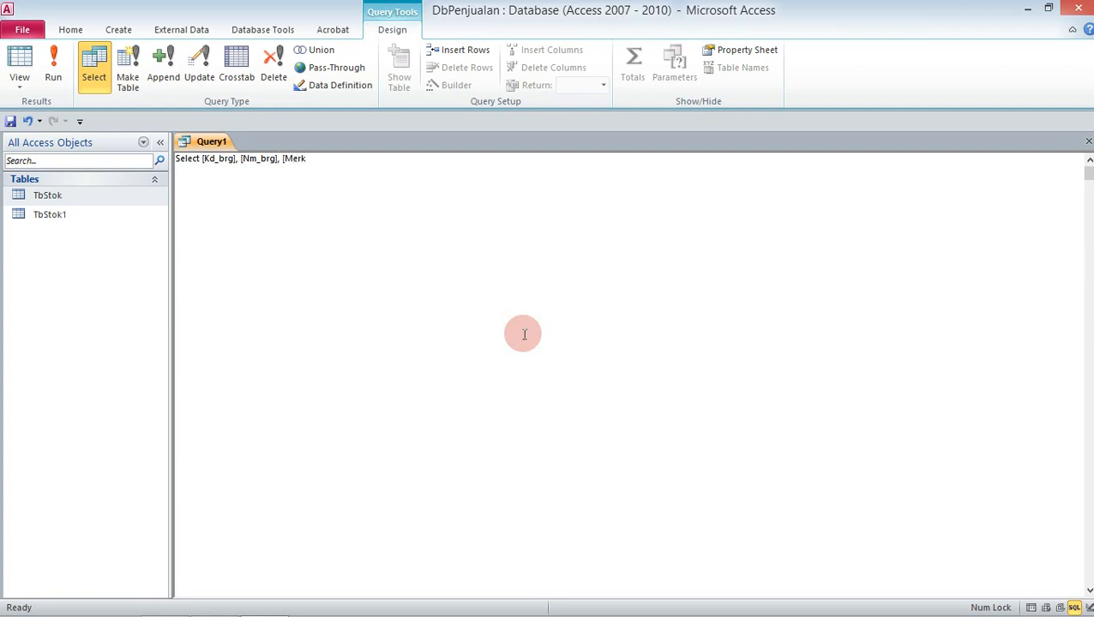
text(] from tbstok)
click(58, 69)
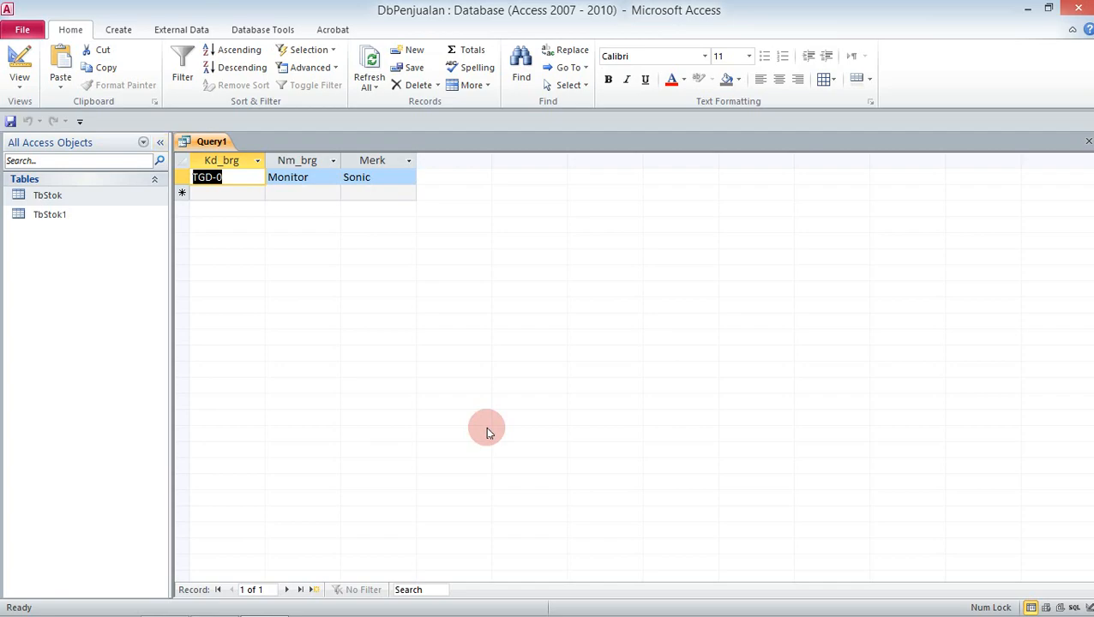
Switch to Adobe Acrobat and read through the Where, Order By, Distinct and Delete sections of the lesson PDF
key(alt+Tab)
scroll(477, 386, down, 5)
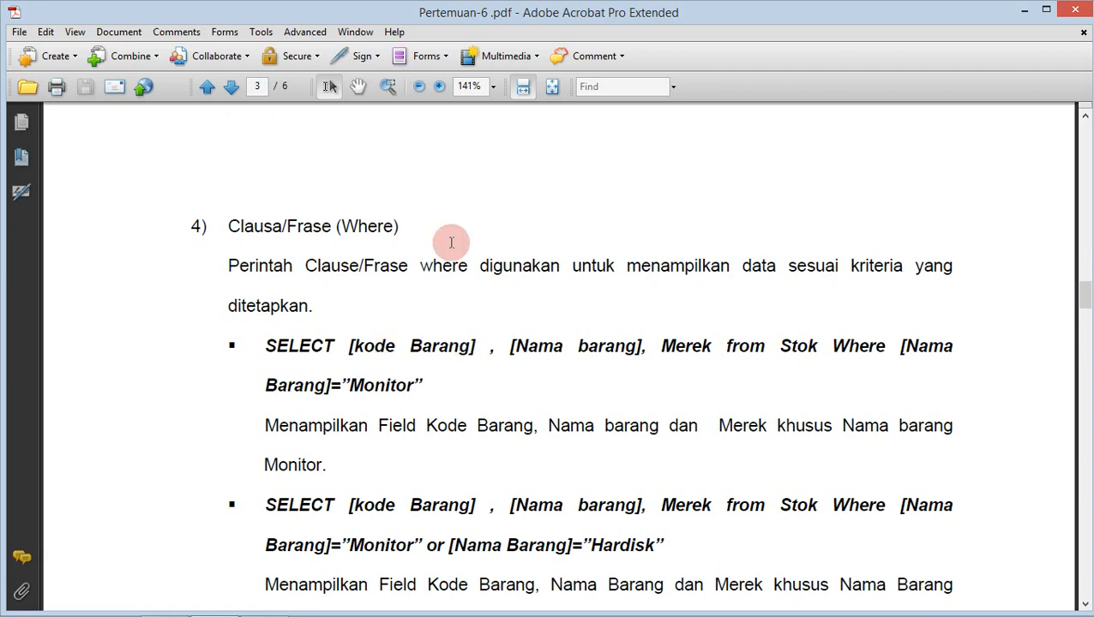
scroll(400, 379, down, 3)
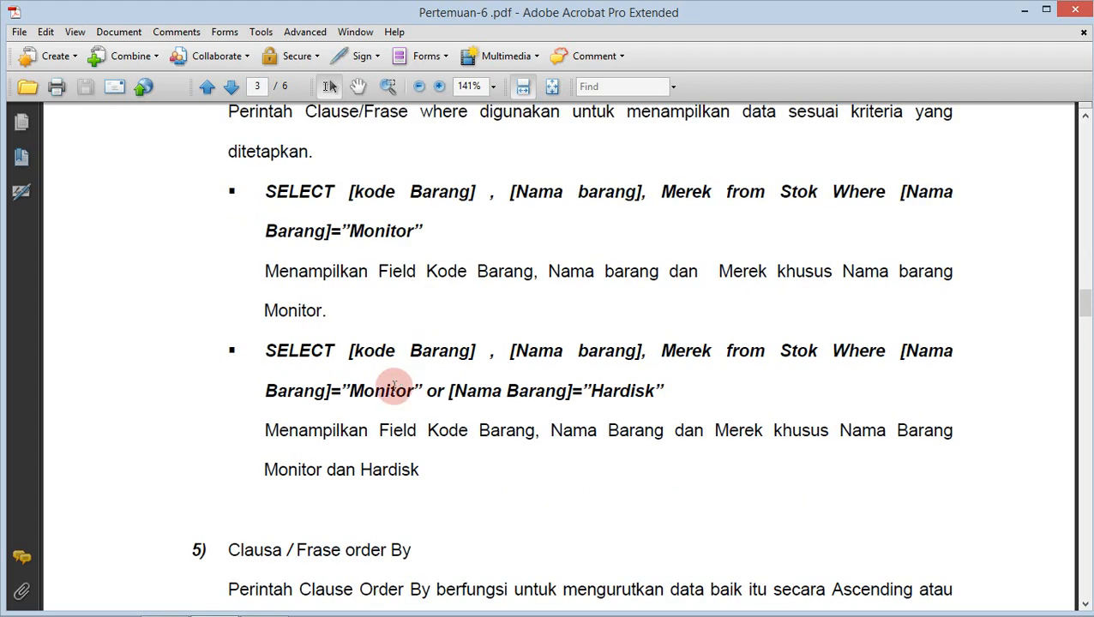
scroll(359, 399, down, 3)
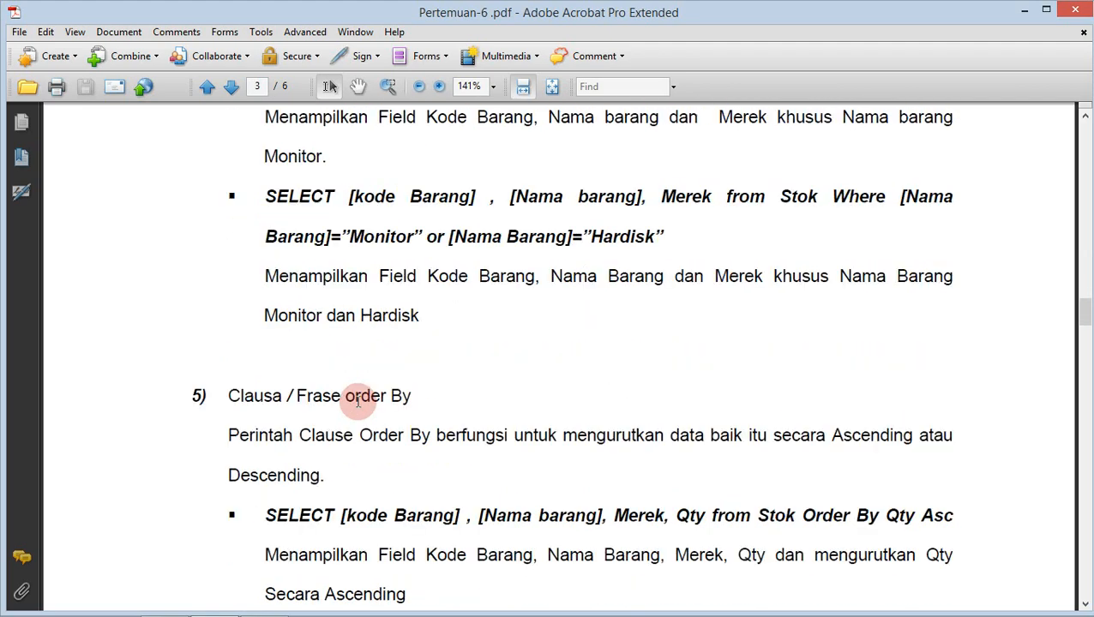
scroll(358, 400, down, 15)
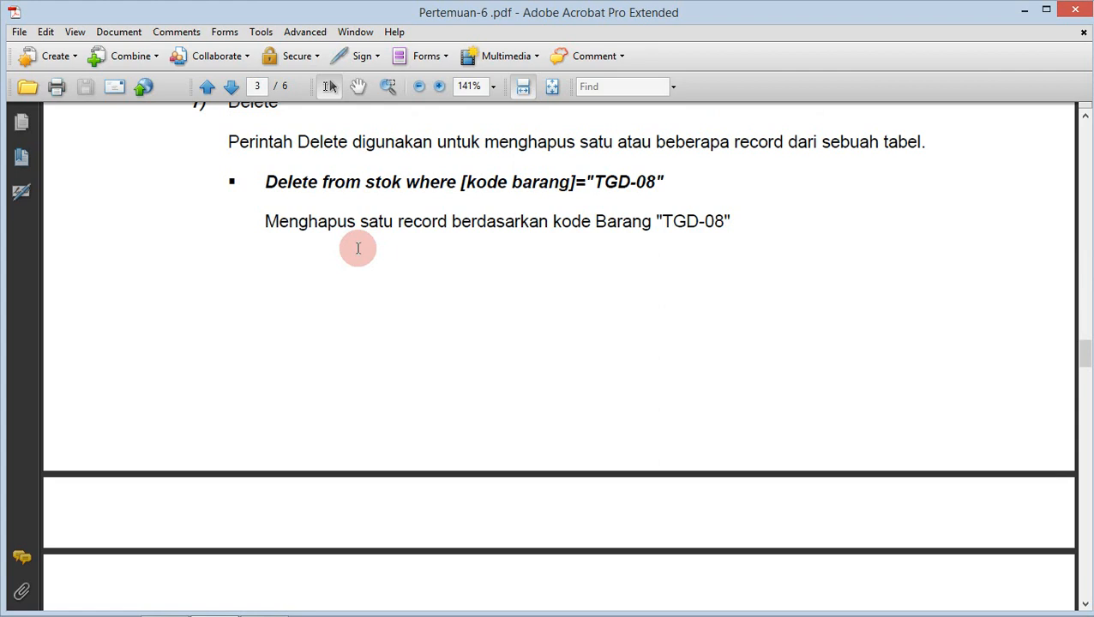
scroll(353, 262, up, 5)
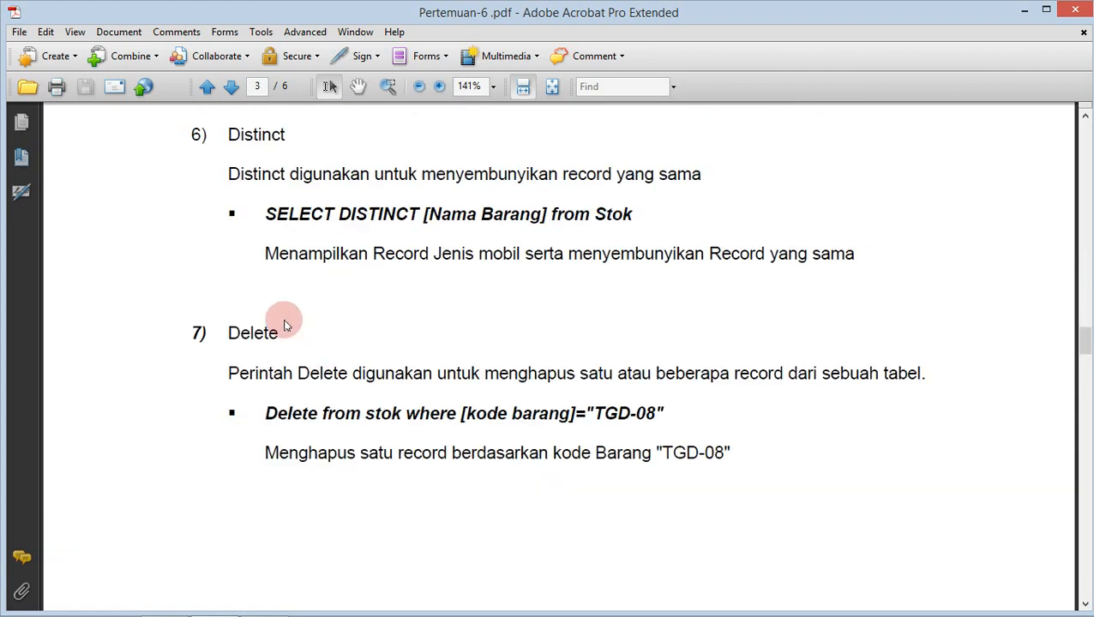
scroll(703, 281, down, 3)
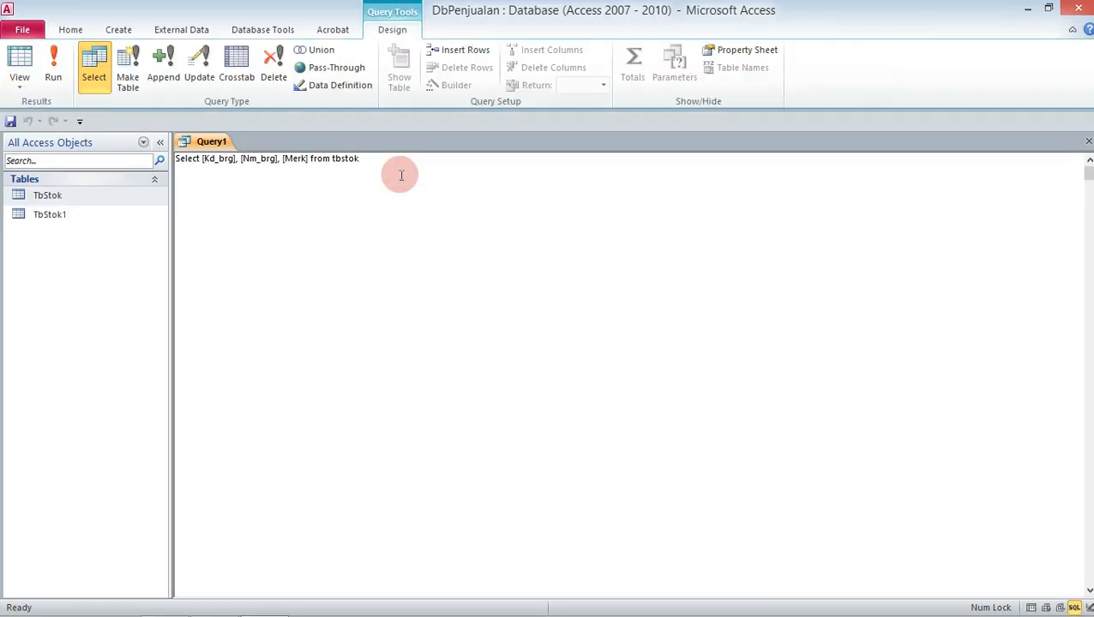
In Access, replace Query1's select statement with a Delete from tbstok statement whose where condition is [kd_brg]="TGD-08"
key(ctrl+a)
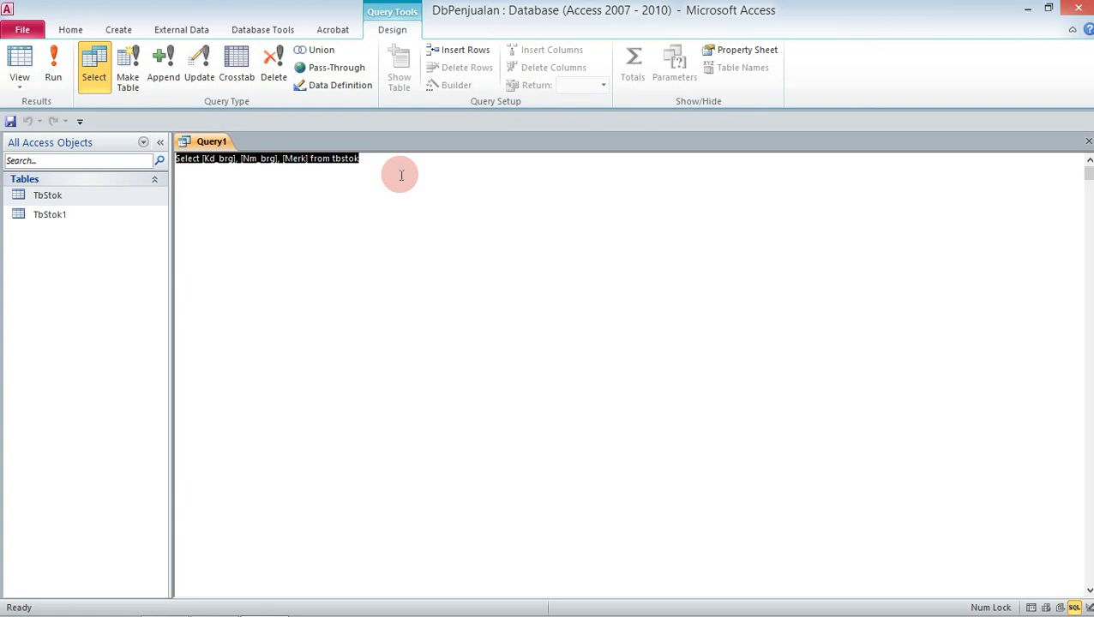
text(Delete from tbstok where [kode barang]="TGD-08")
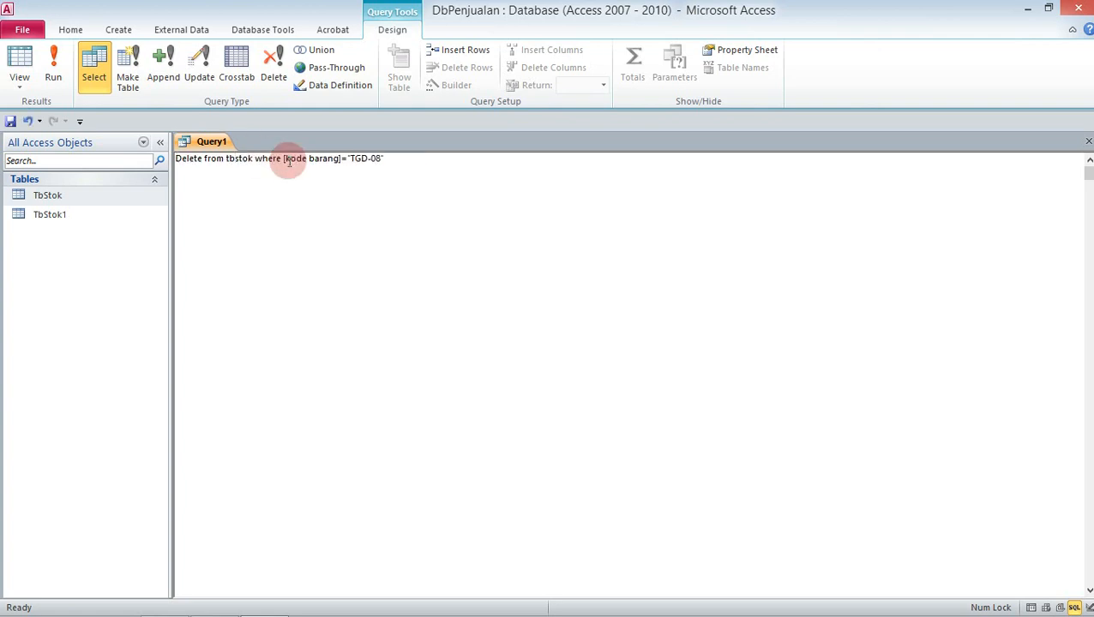
drag(333, 160, 342, 159)
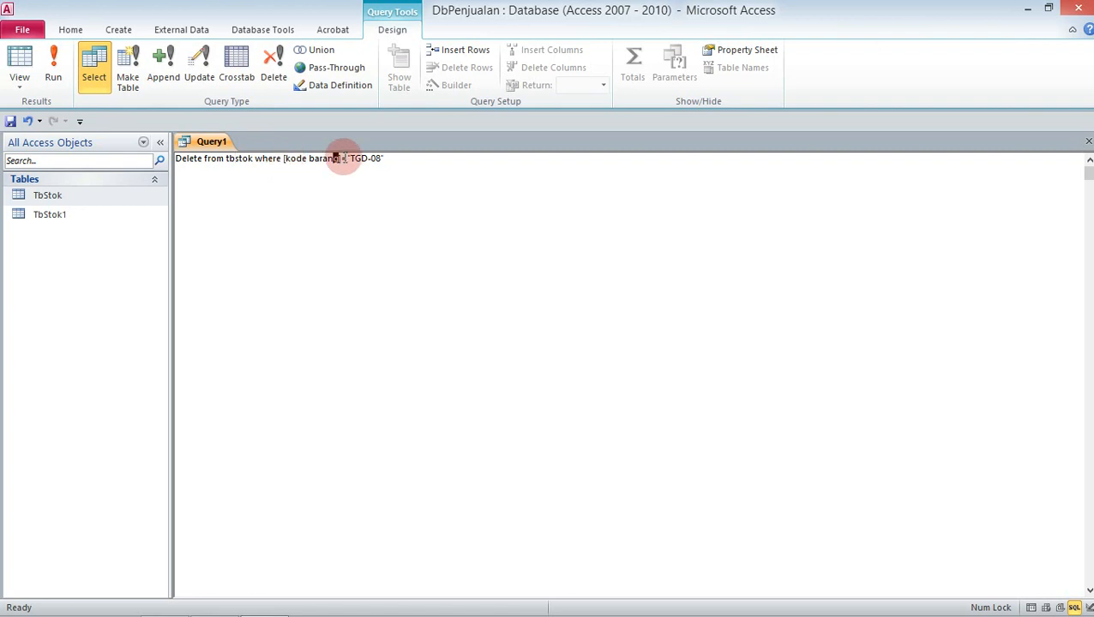
key(BackSpace)
key(BackSpace)
key(BackSpace)
key(BackSpace)
key(BackSpace)
key(BackSpace)
key(BackSpace)
key(BackSpace)
key(BackSpace)
key(BackSpace)
text(d)
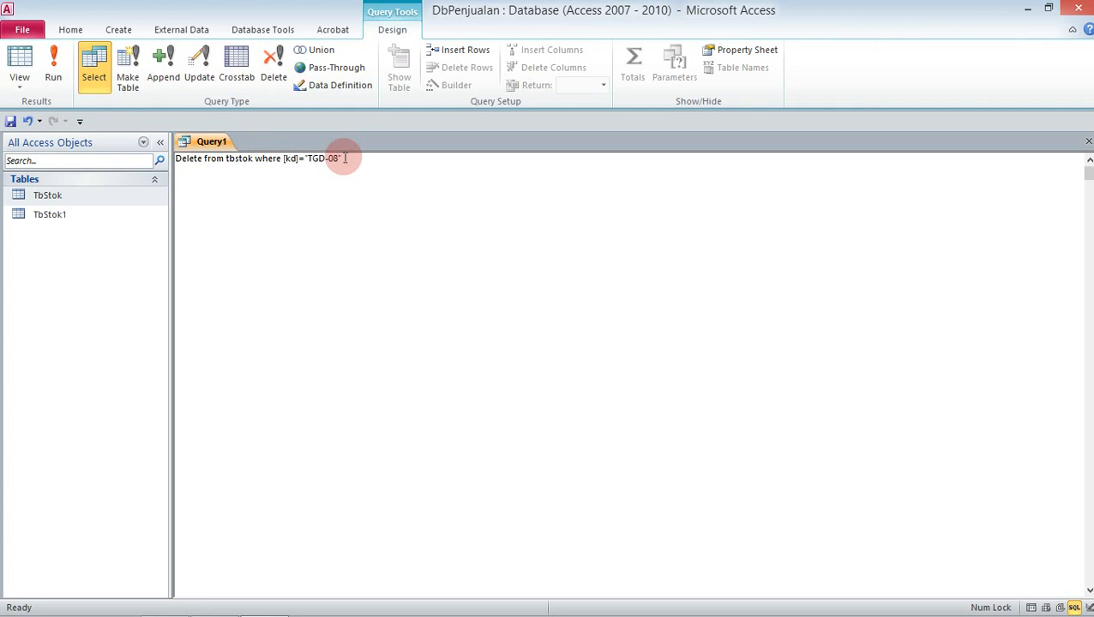
text(_brg)
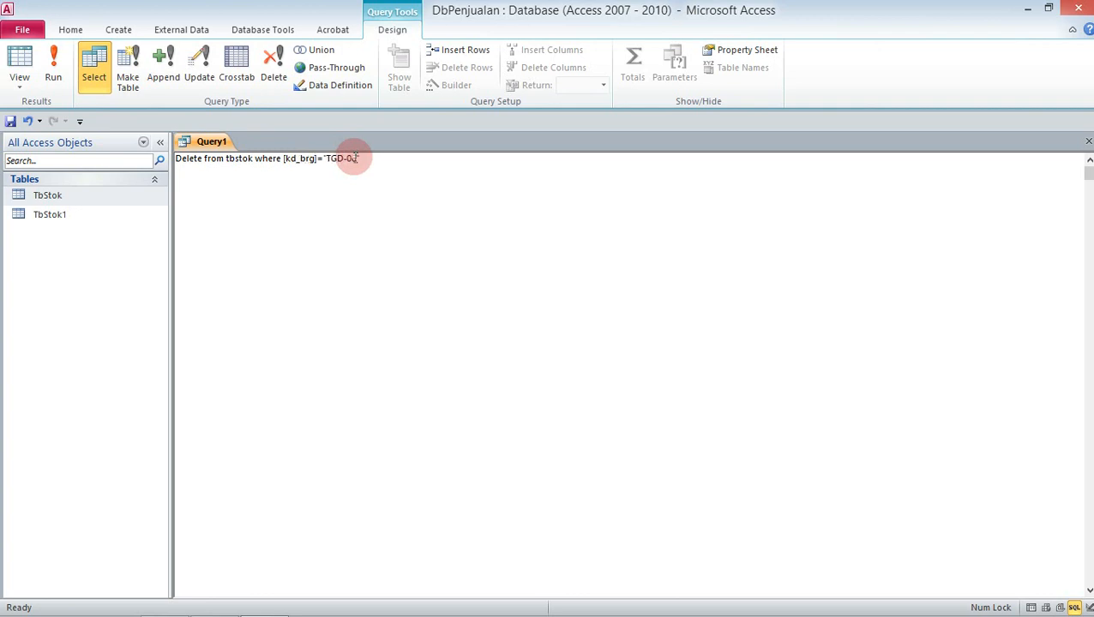
Change the item code in the Delete statement's where condition to "TGD-0"
click(354, 158)
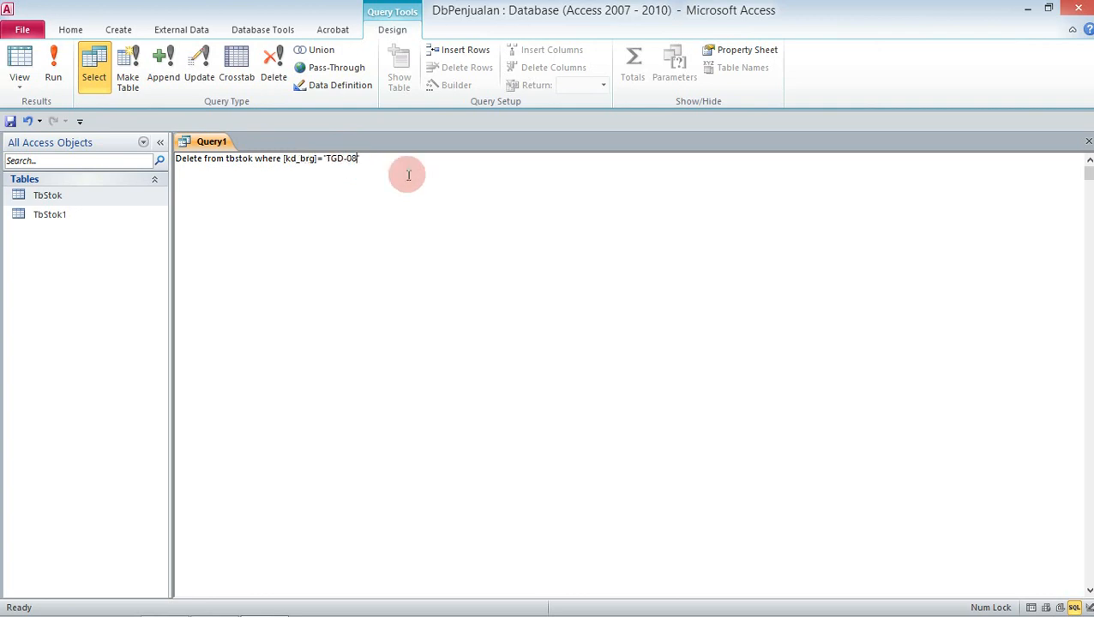
text(')
click(195, 165)
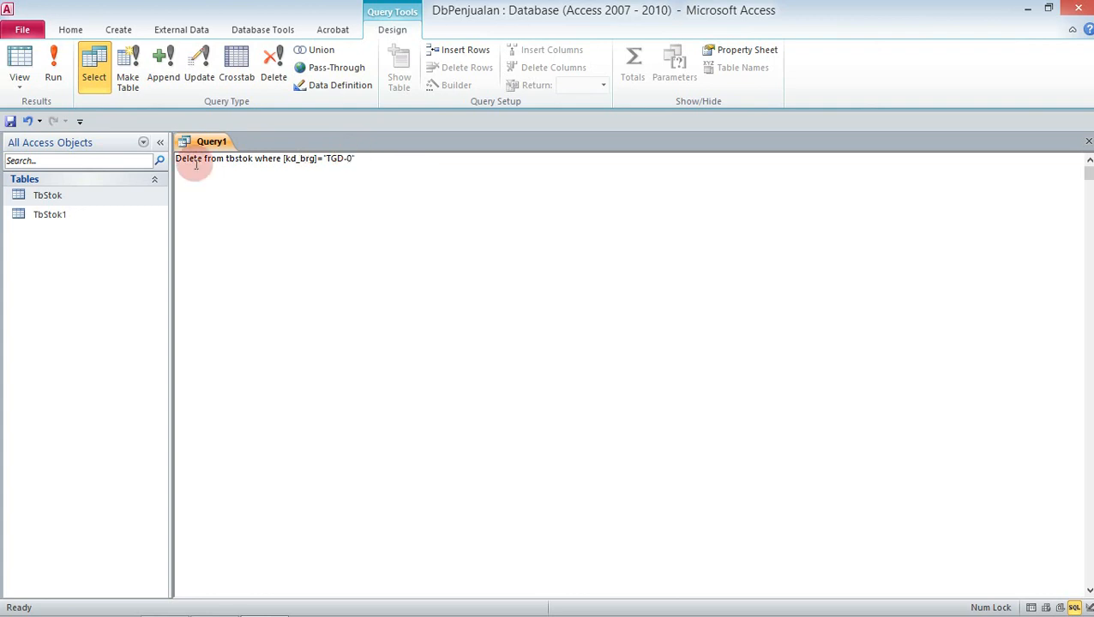
Run the delete query, accept the row deletion, and open TbStok in Datasheet View to check its records
click(53, 83)
click(473, 304)
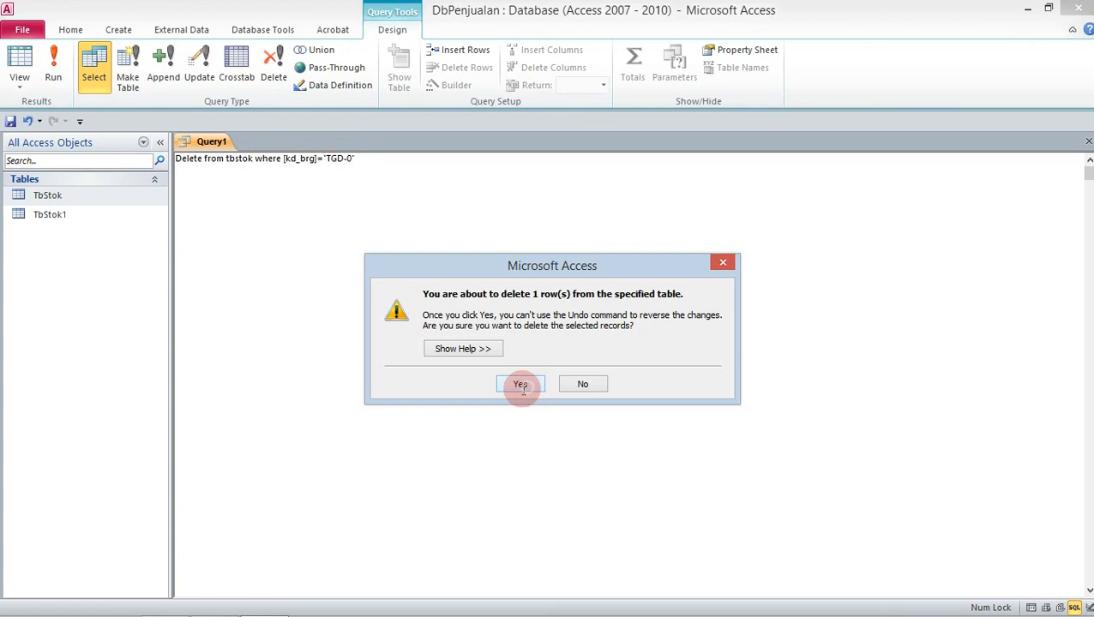
click(520, 386)
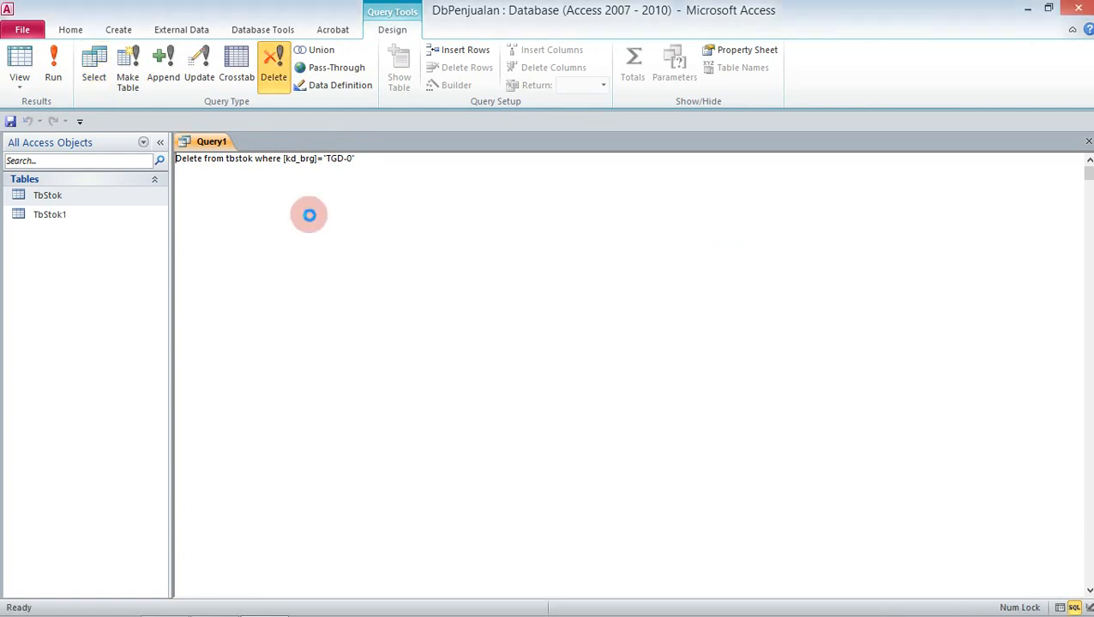
click(84, 197)
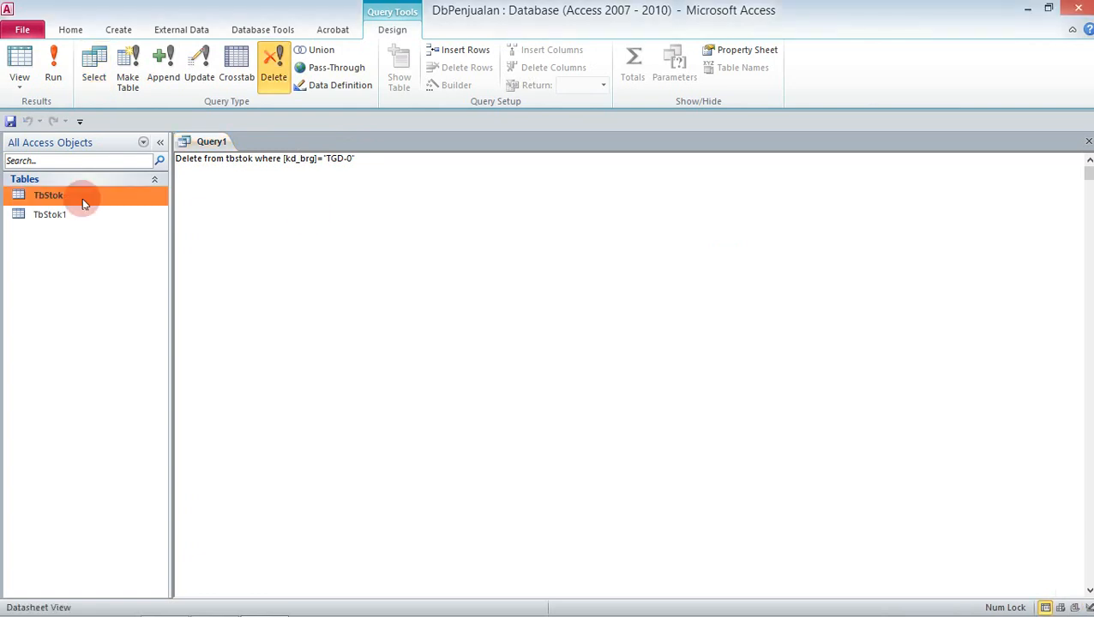
double_click(82, 199)
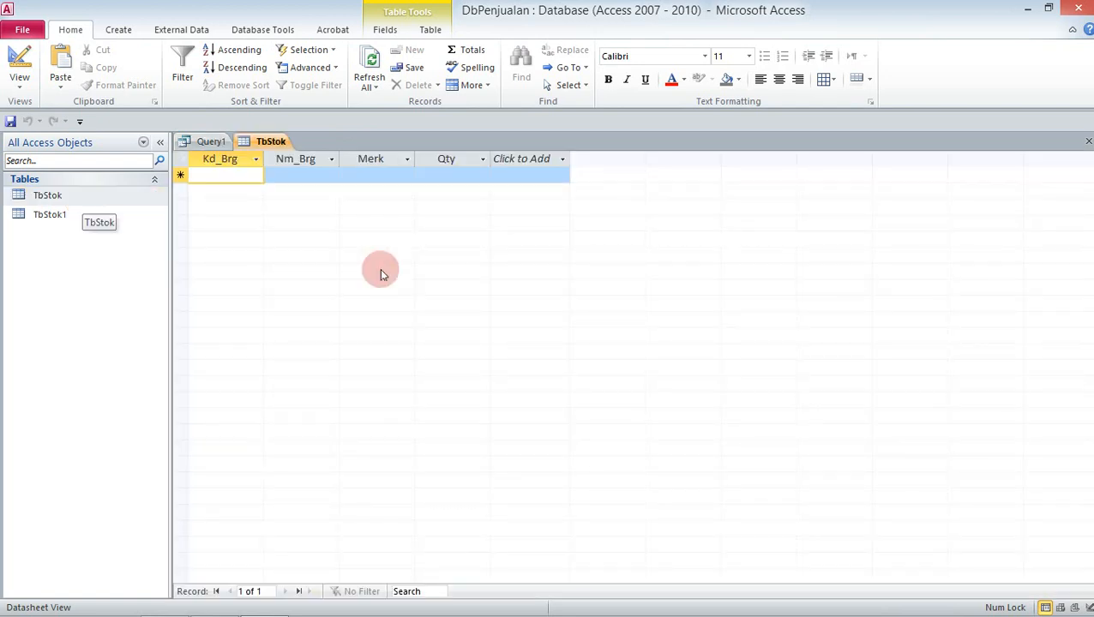
Read the lesson PDF sections from Update through Count in Adobe Acrobat, then return to the TbStok datasheet in Access
key(alt+Tab)
scroll(289, 302, down, 10)
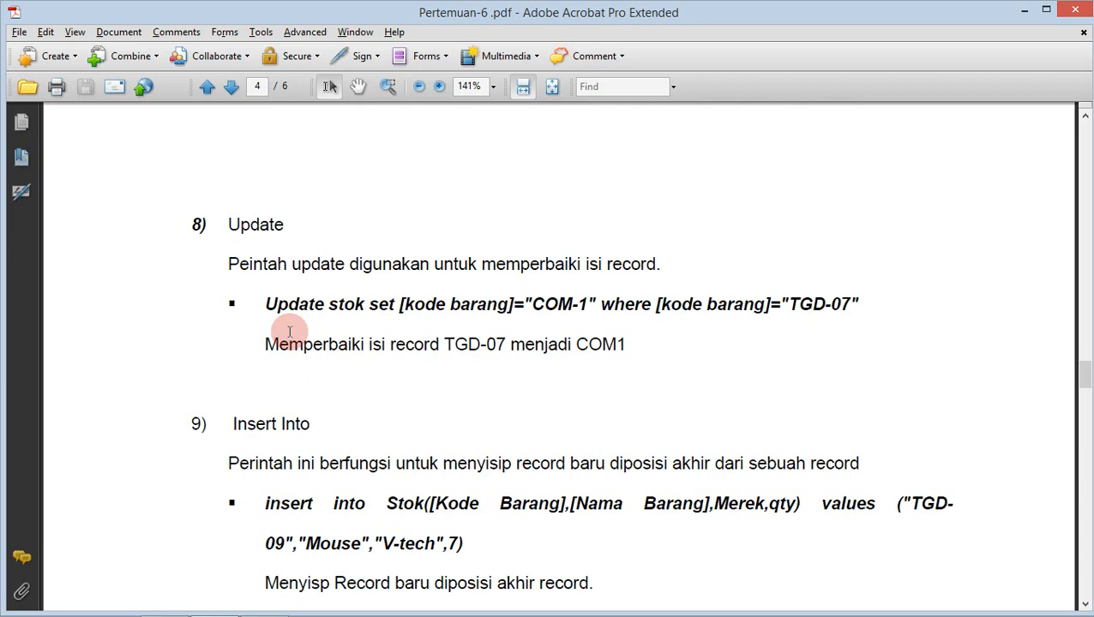
scroll(409, 381, down, 2)
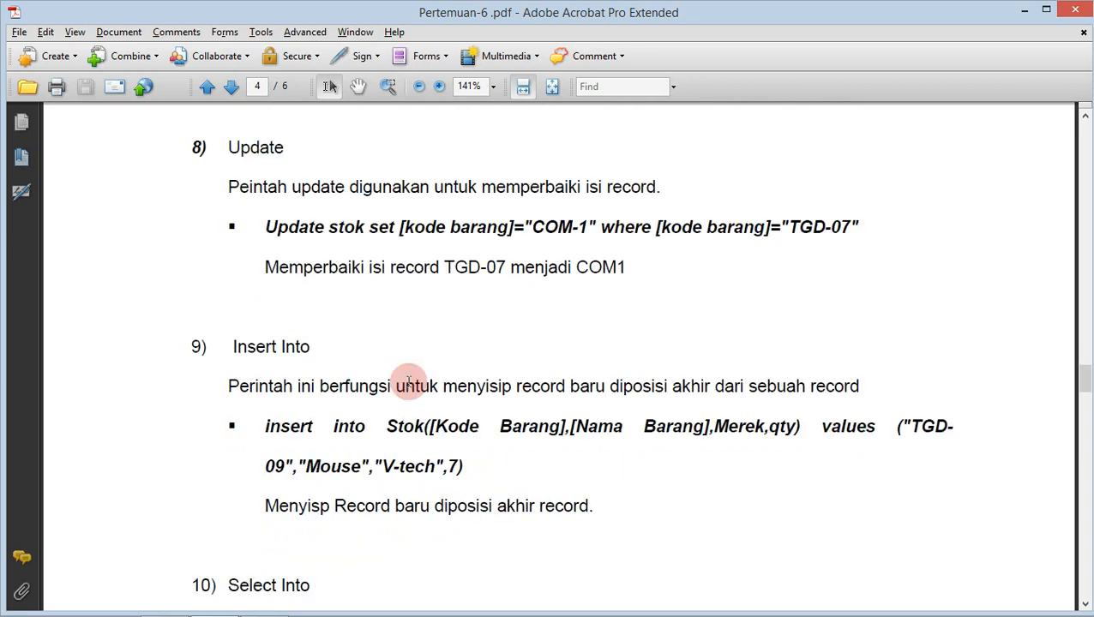
scroll(409, 381, down, 2)
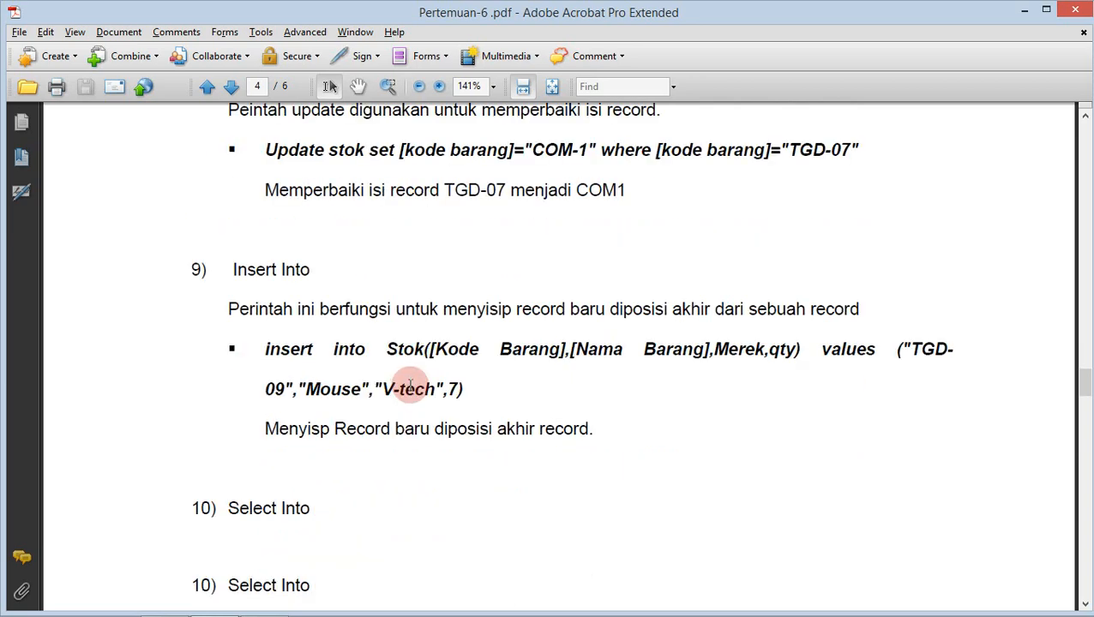
scroll(411, 383, down, 6)
scroll(435, 334, down, 10)
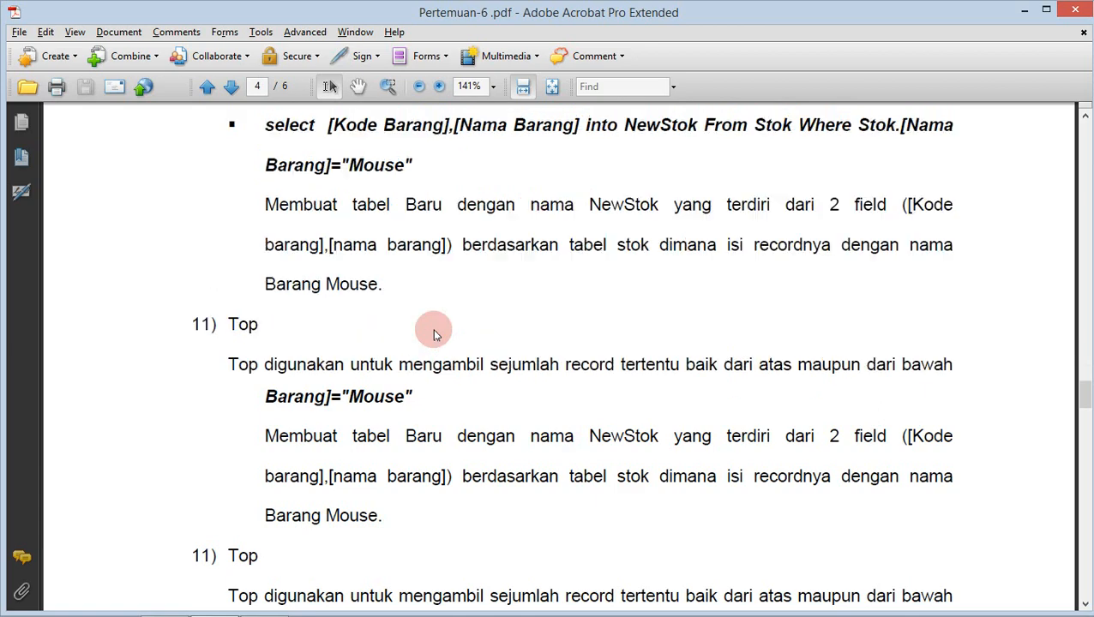
scroll(451, 296, down, 6)
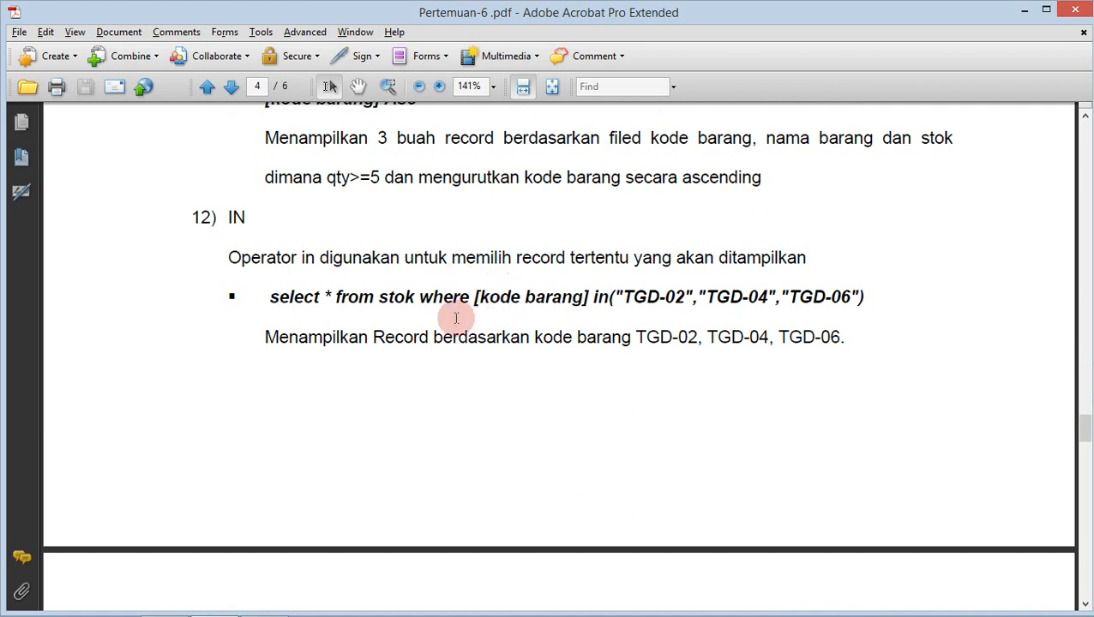
scroll(457, 324, down, 4)
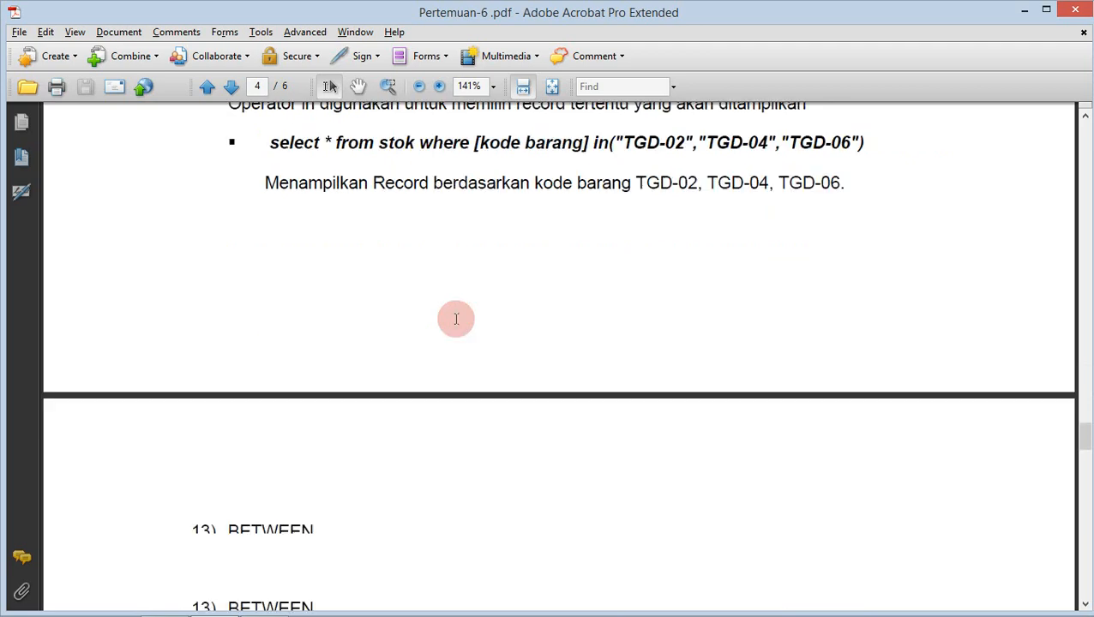
scroll(456, 319, down, 2)
scroll(456, 319, down, 6)
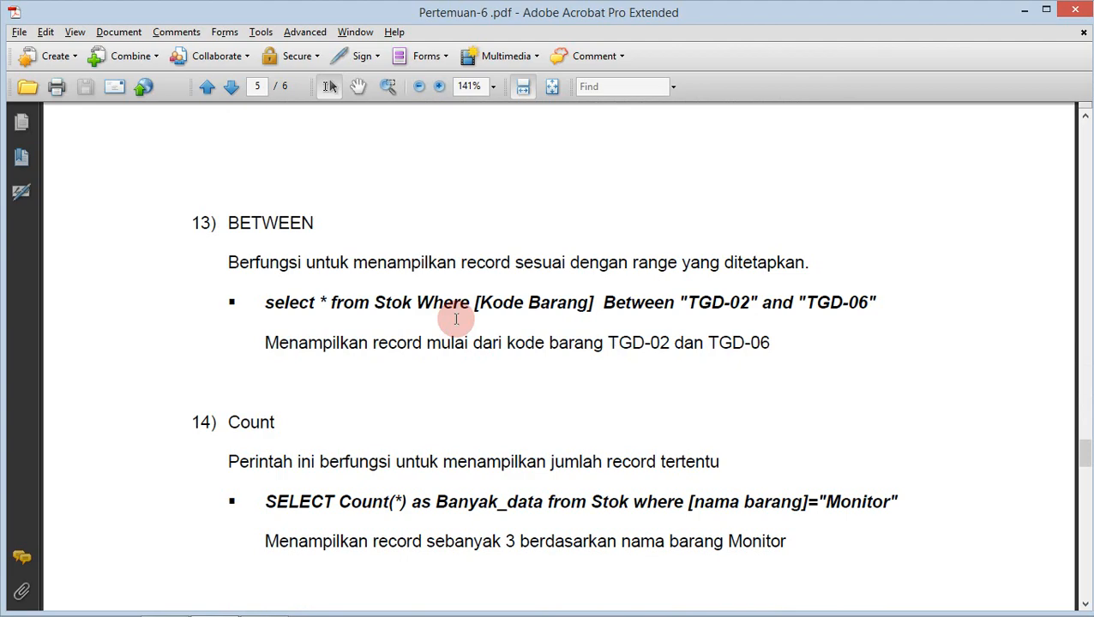
key(alt+Tab)
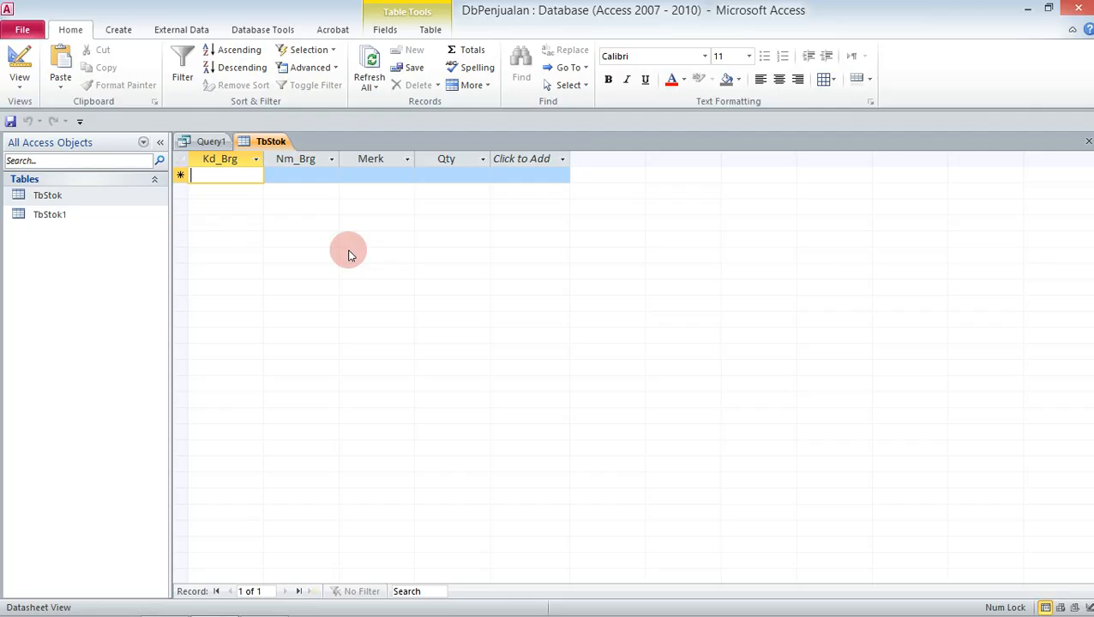